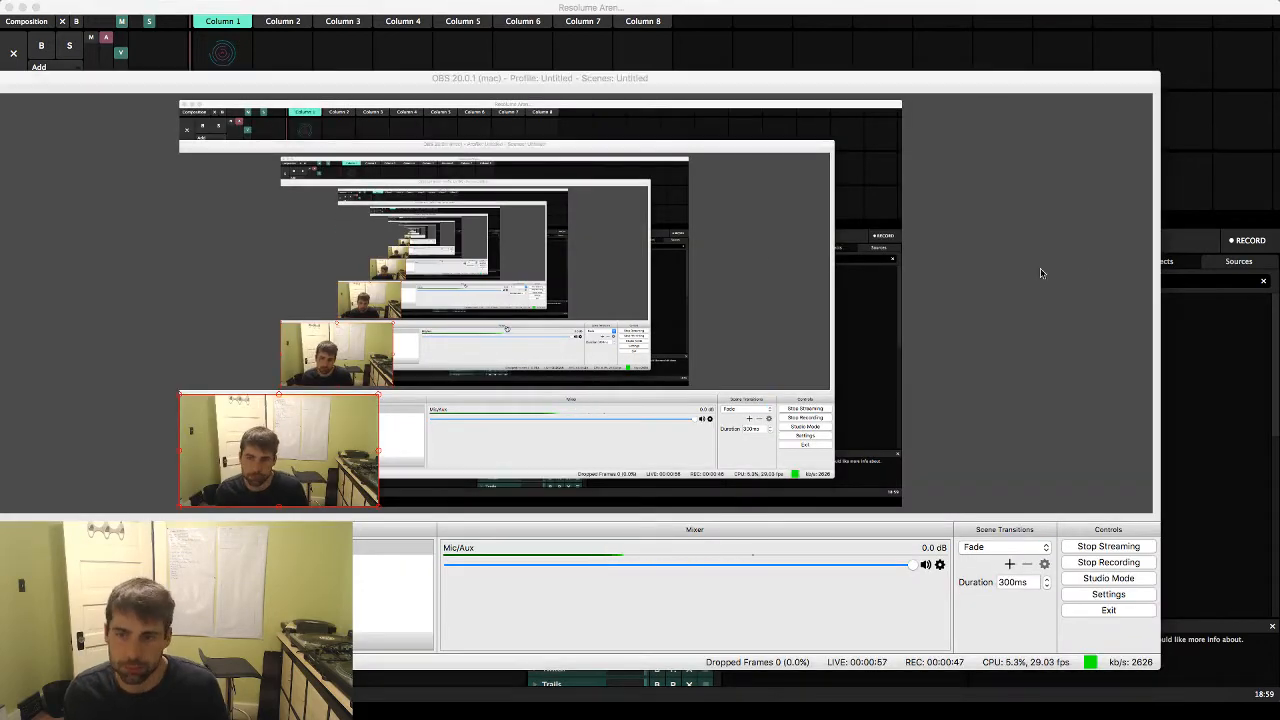
Switch to Resolume Arena, add the Rings generator source to Layer 2 in Column 4, and play that clip
left_click(1176, 250)
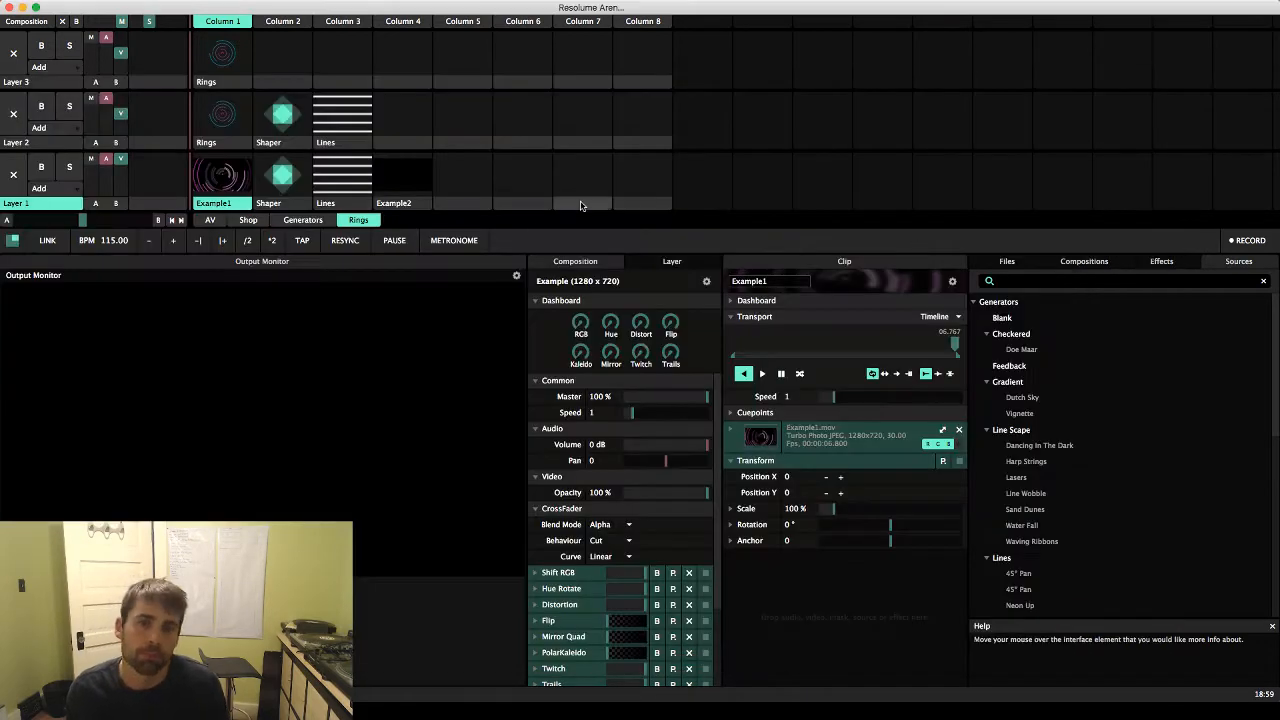
left_click(1180, 262)
left_click(1238, 262)
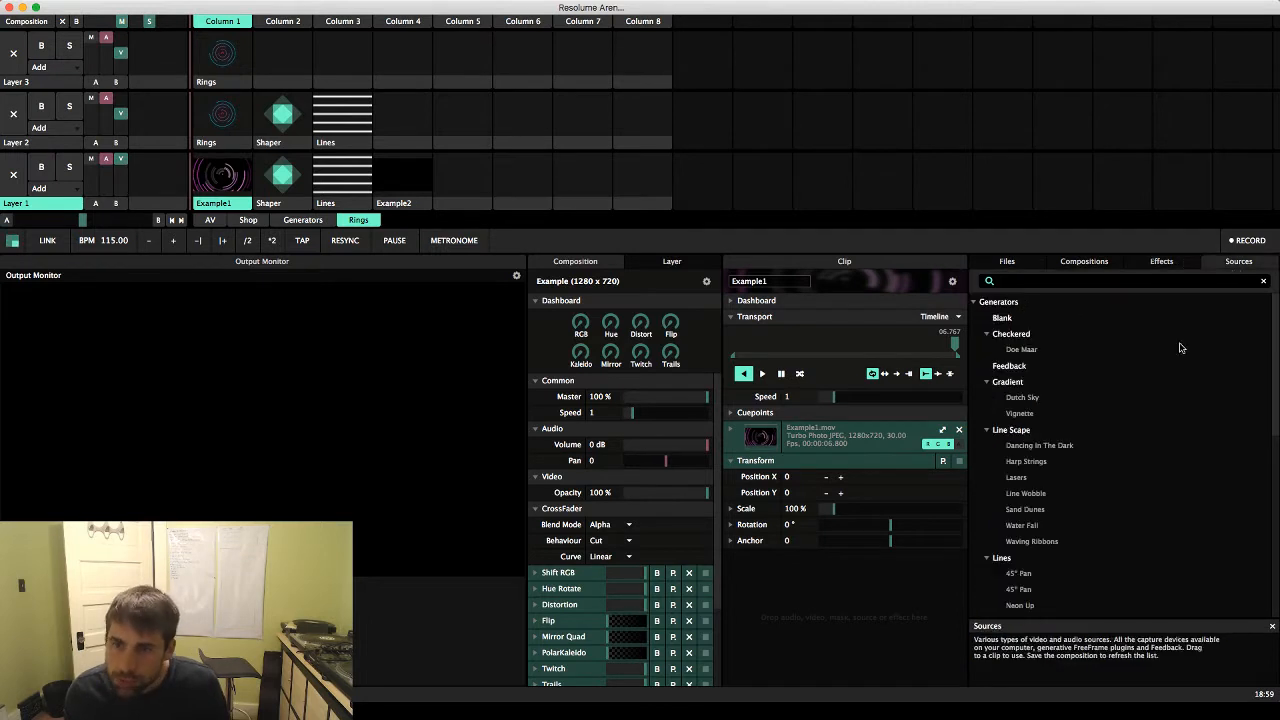
scroll(1140, 432, "down", 10)
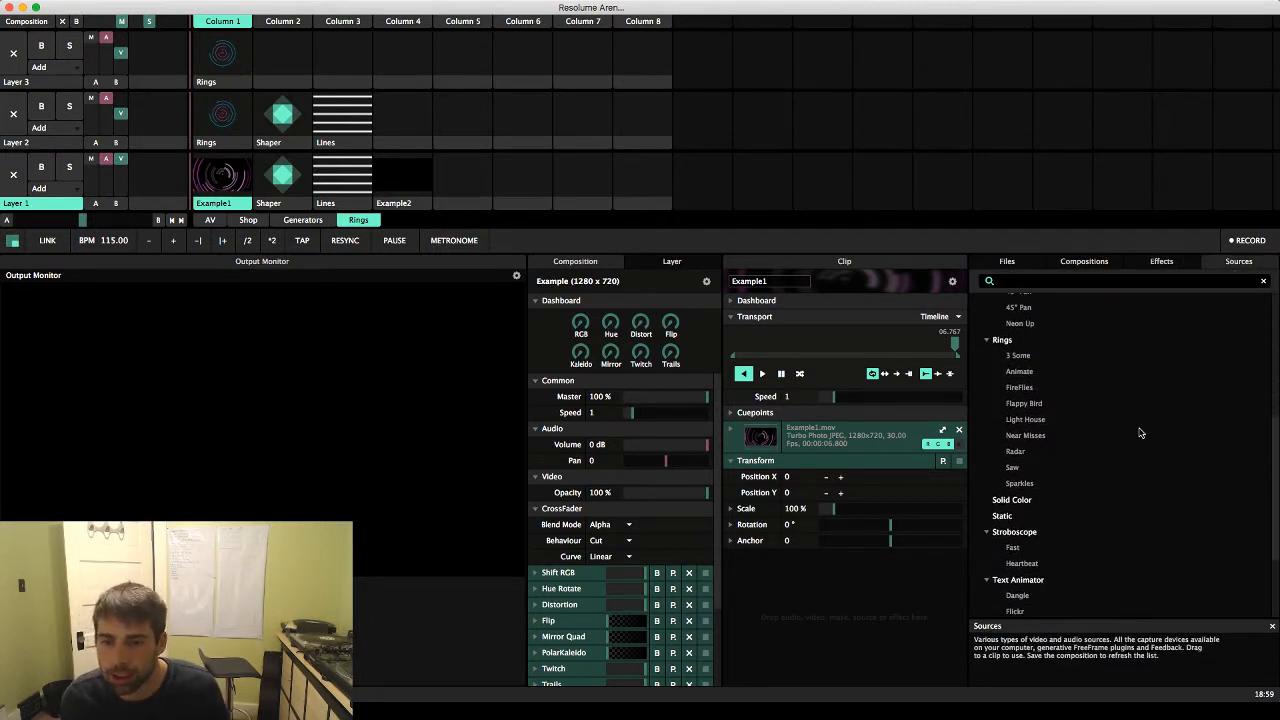
scroll(1140, 432, "down", 6)
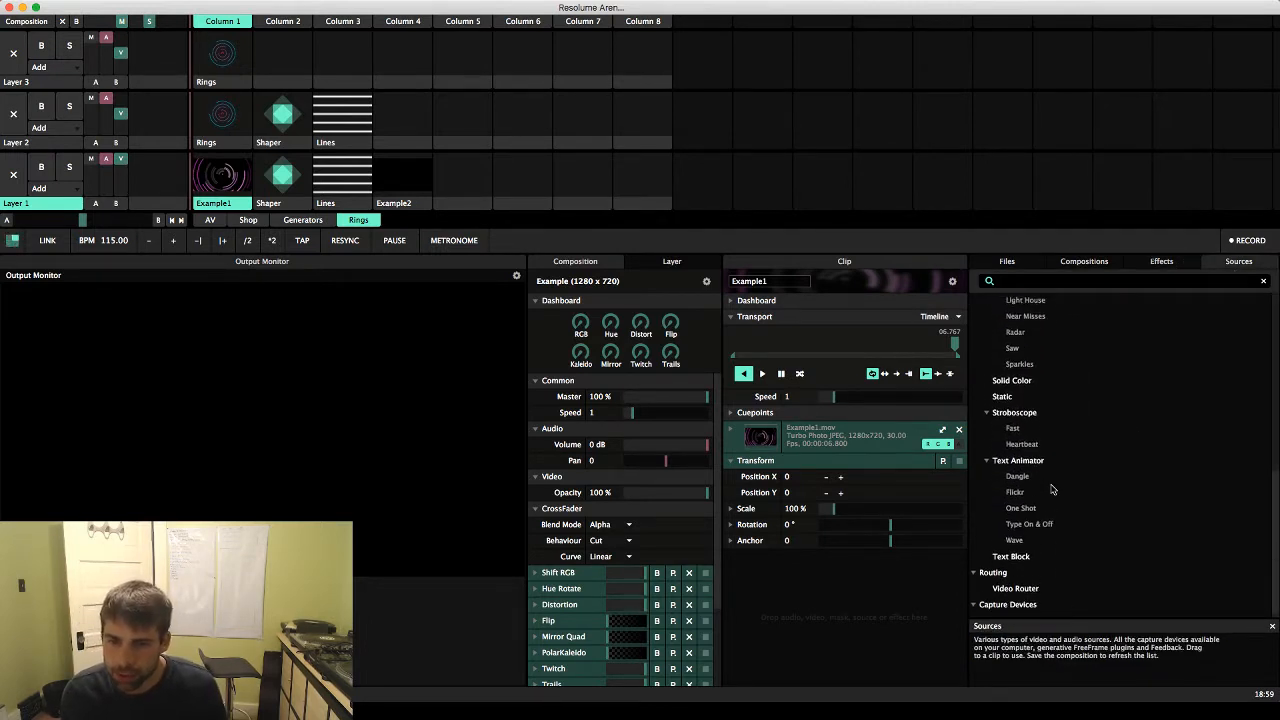
scroll(1051, 489, "up", 8)
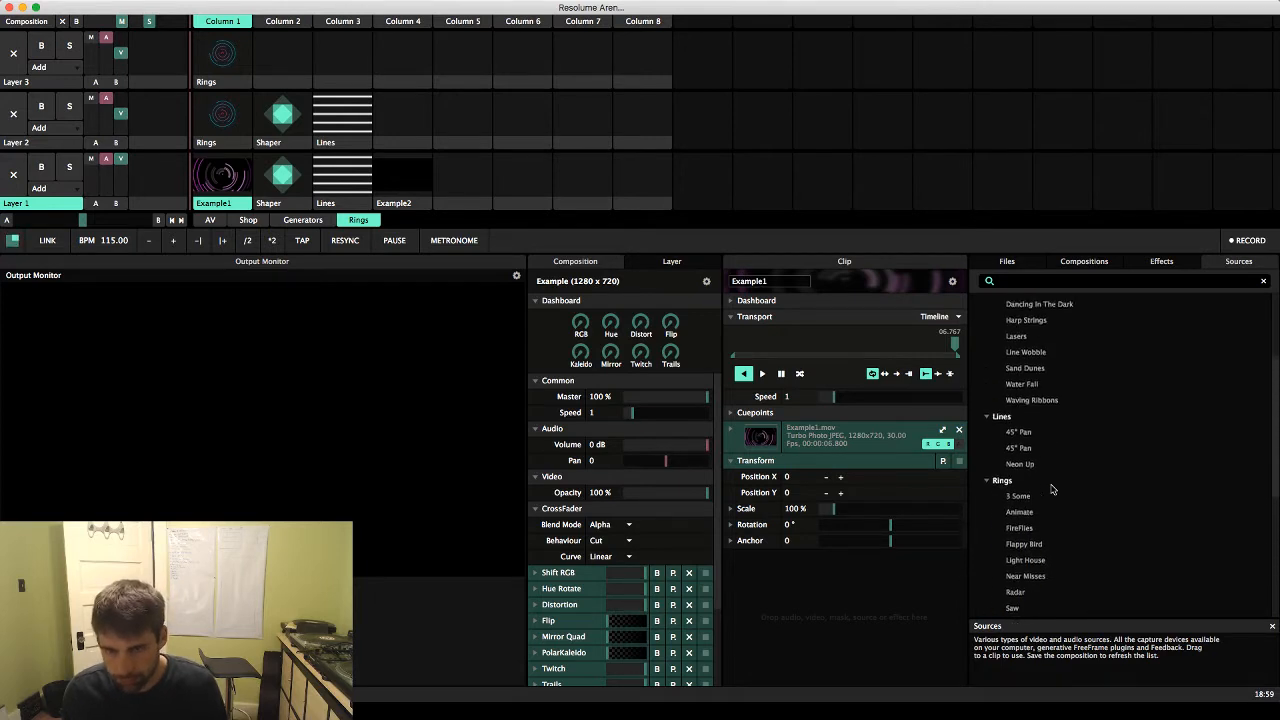
scroll(1051, 489, "up", 4)
scroll(1040, 460, "down", 6)
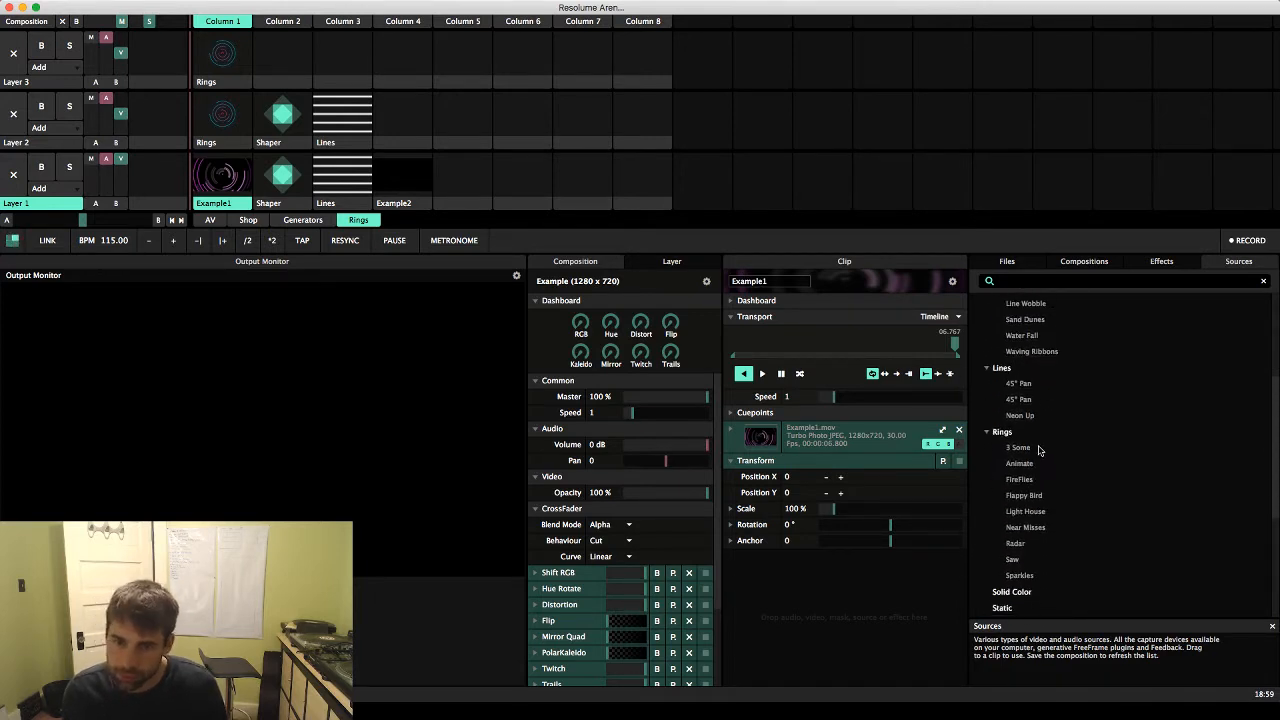
left_click_drag(1002, 435, 395, 122)
left_click(395, 122)
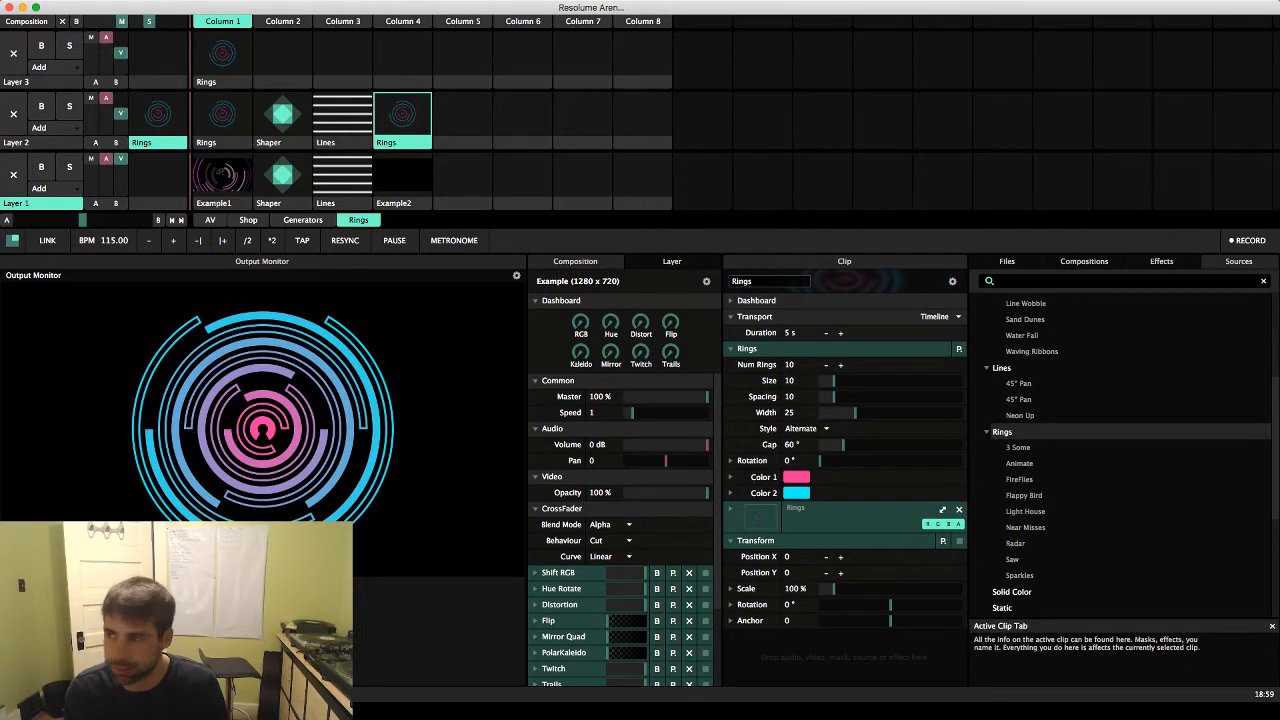
key("super+Tab")
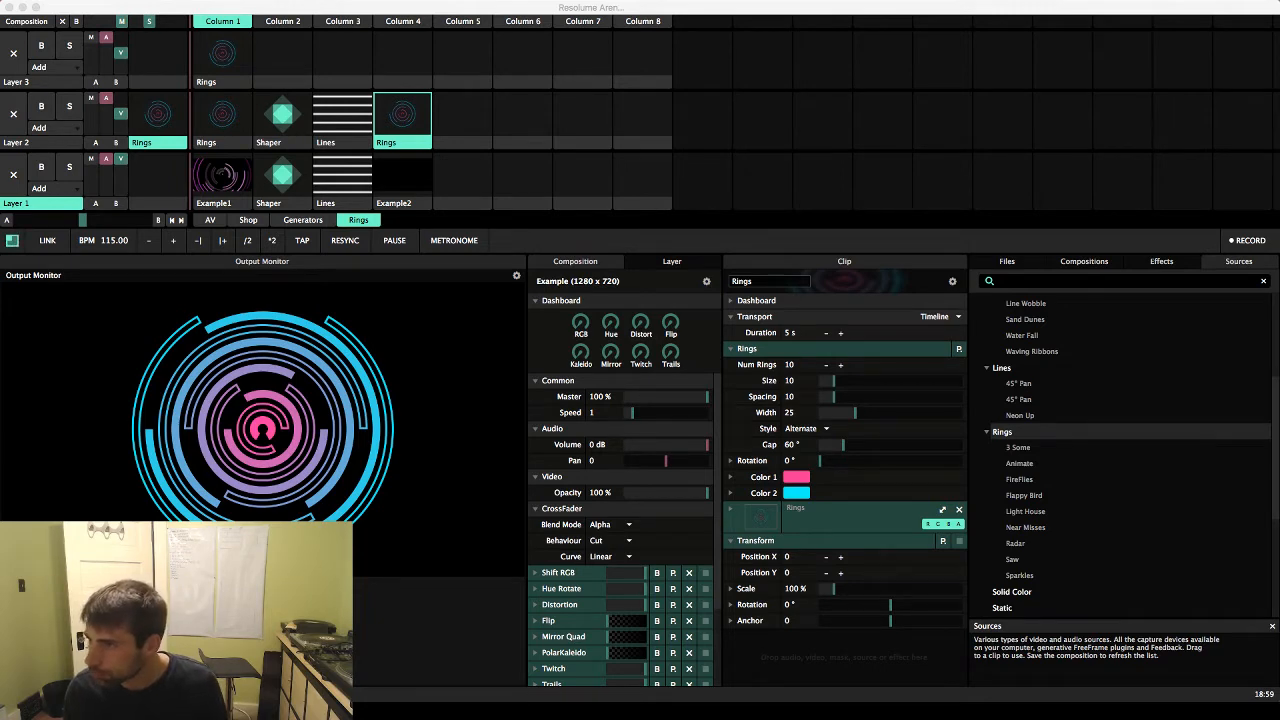
left_click(1193, 470)
scroll(1193, 470, "up", 5)
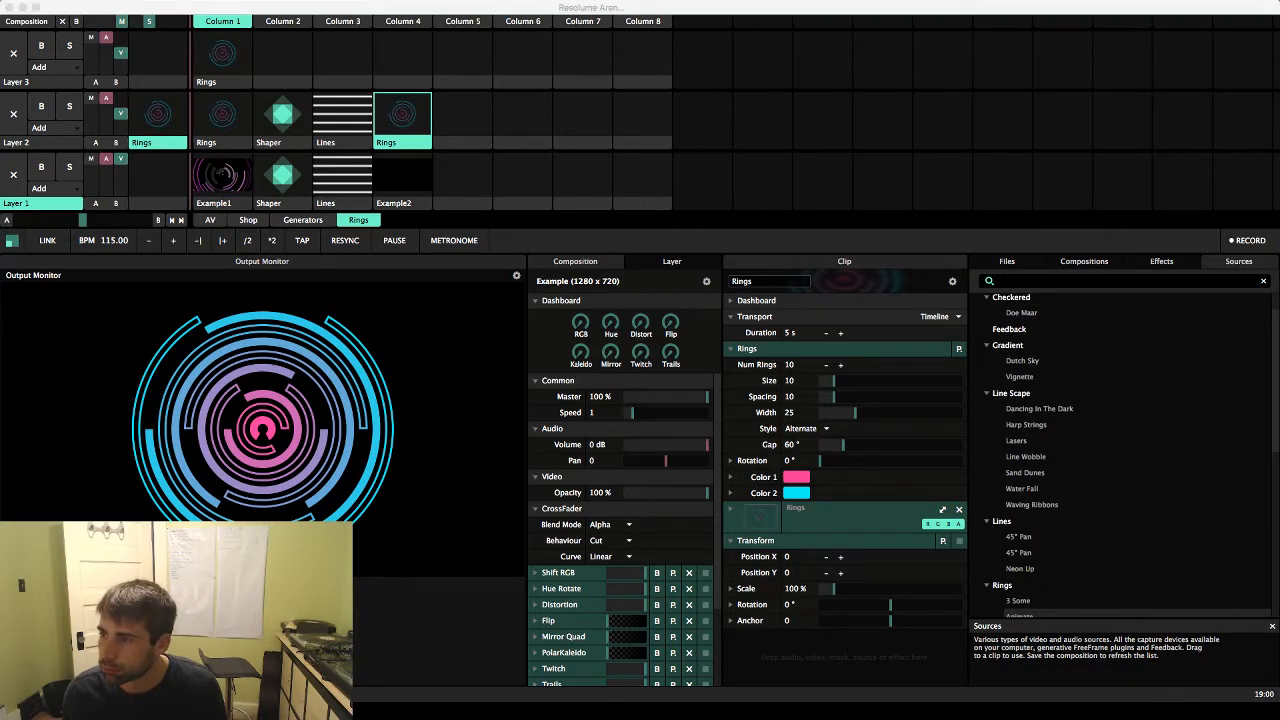
left_click(1140, 437)
scroll(1140, 437, "up", 3)
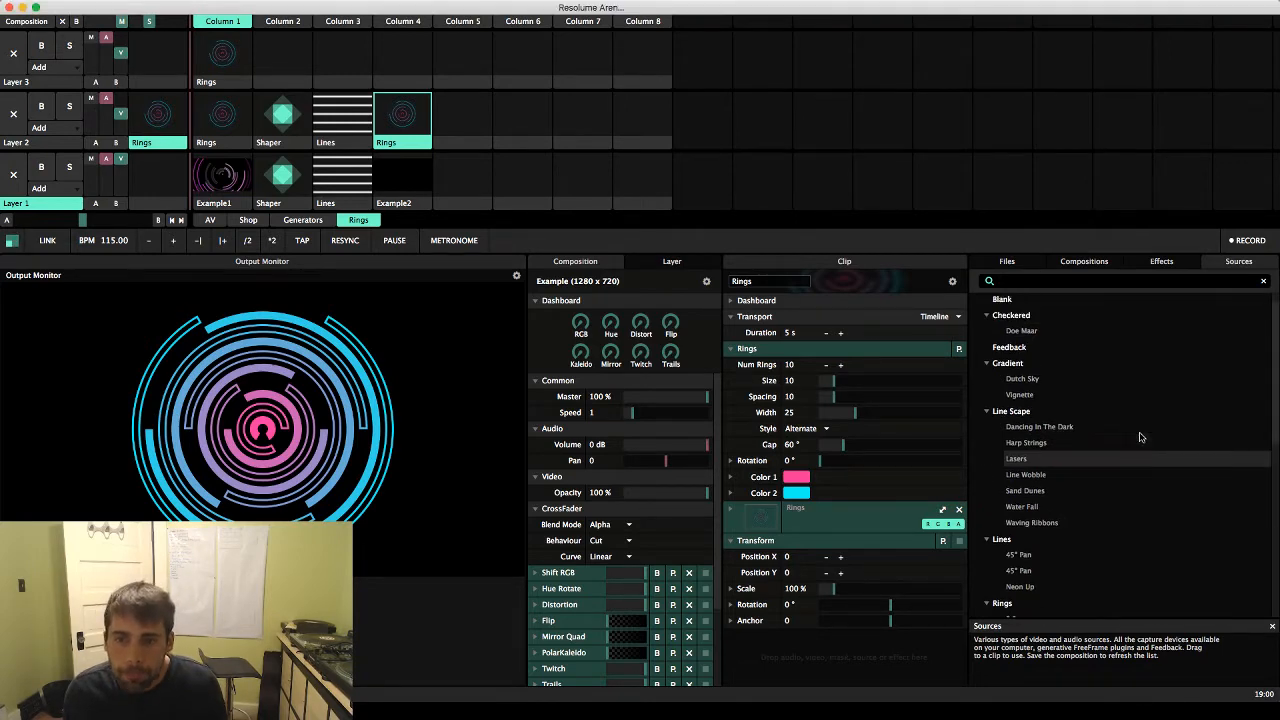
Show the available video effects and set the Rings clip's Width to about 22.52
left_click(1162, 263)
scroll(1121, 416, "down", 3)
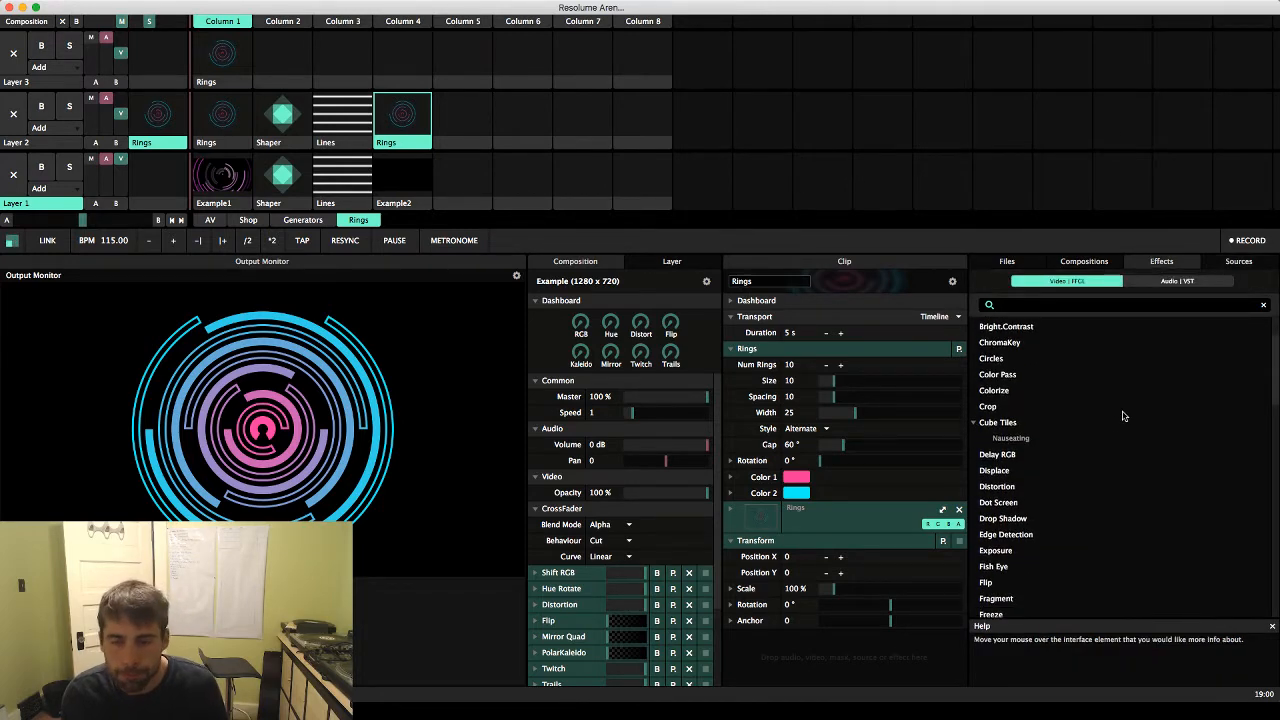
scroll(1031, 506, "down", 6)
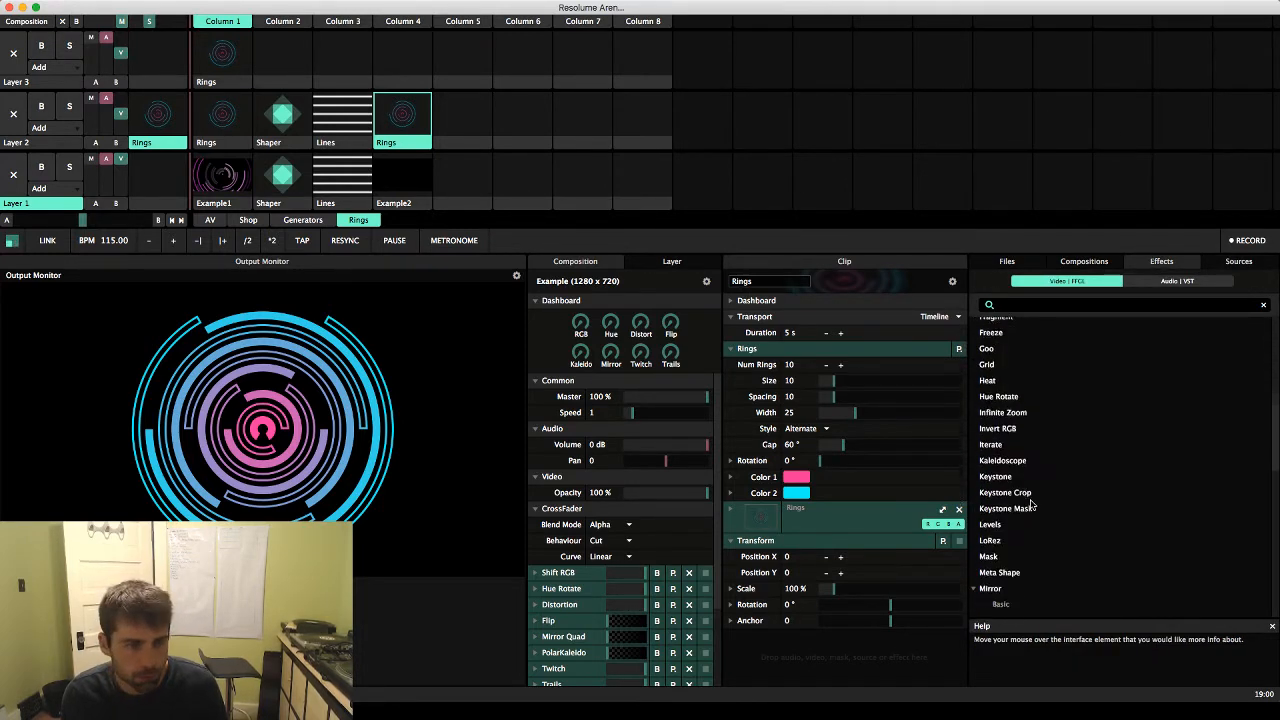
scroll(1031, 506, "down", 5)
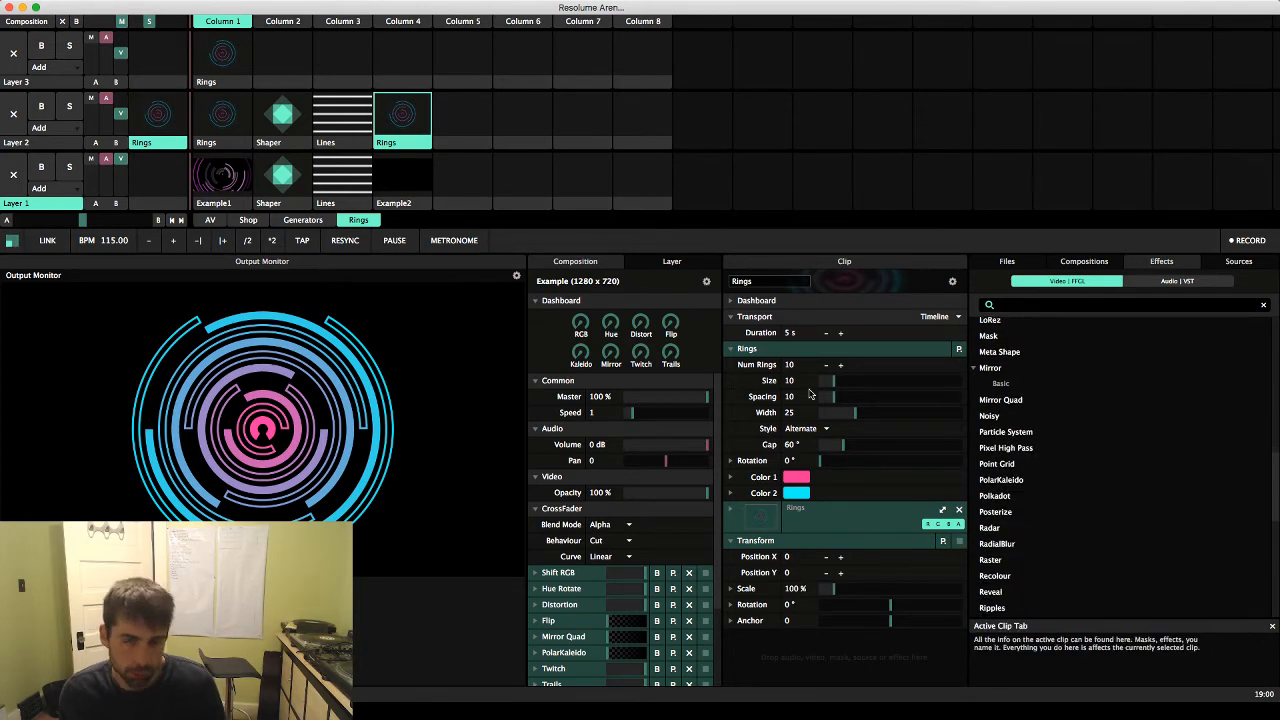
left_click_drag(831, 418, 852, 433)
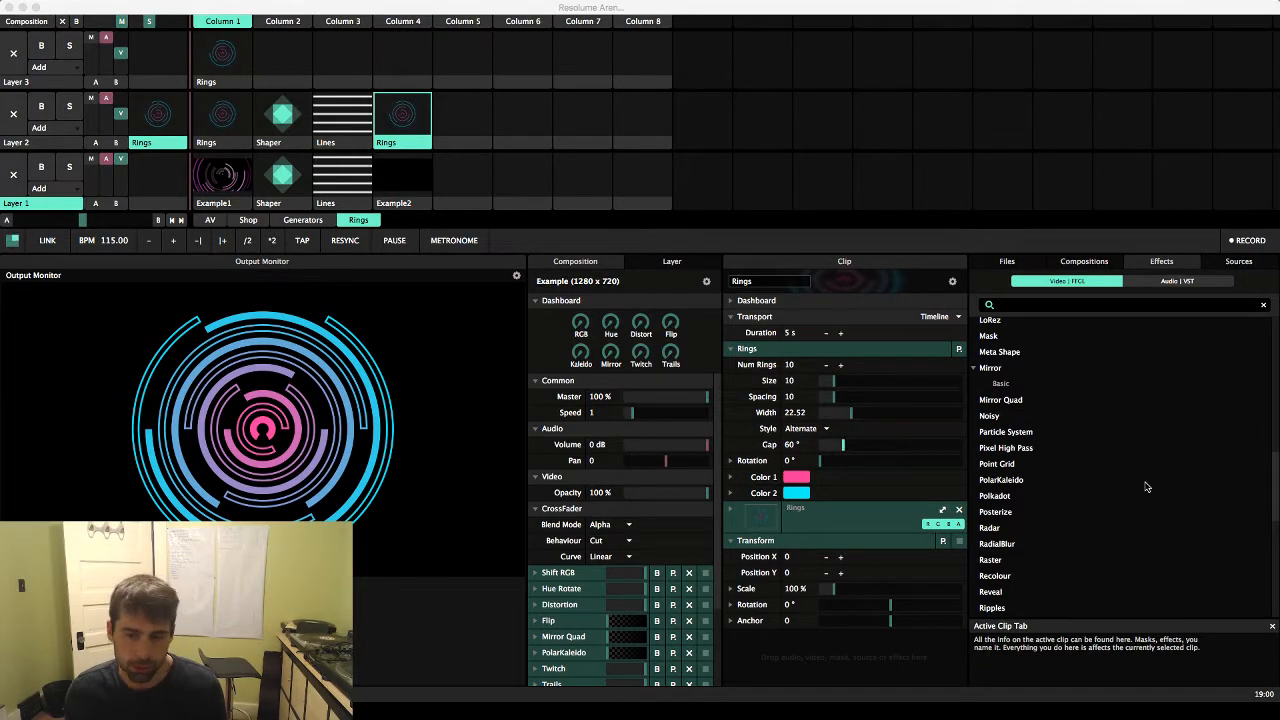
Try a Gap of about 155.12° on the Rings clip
scroll(1147, 487, "down", 2)
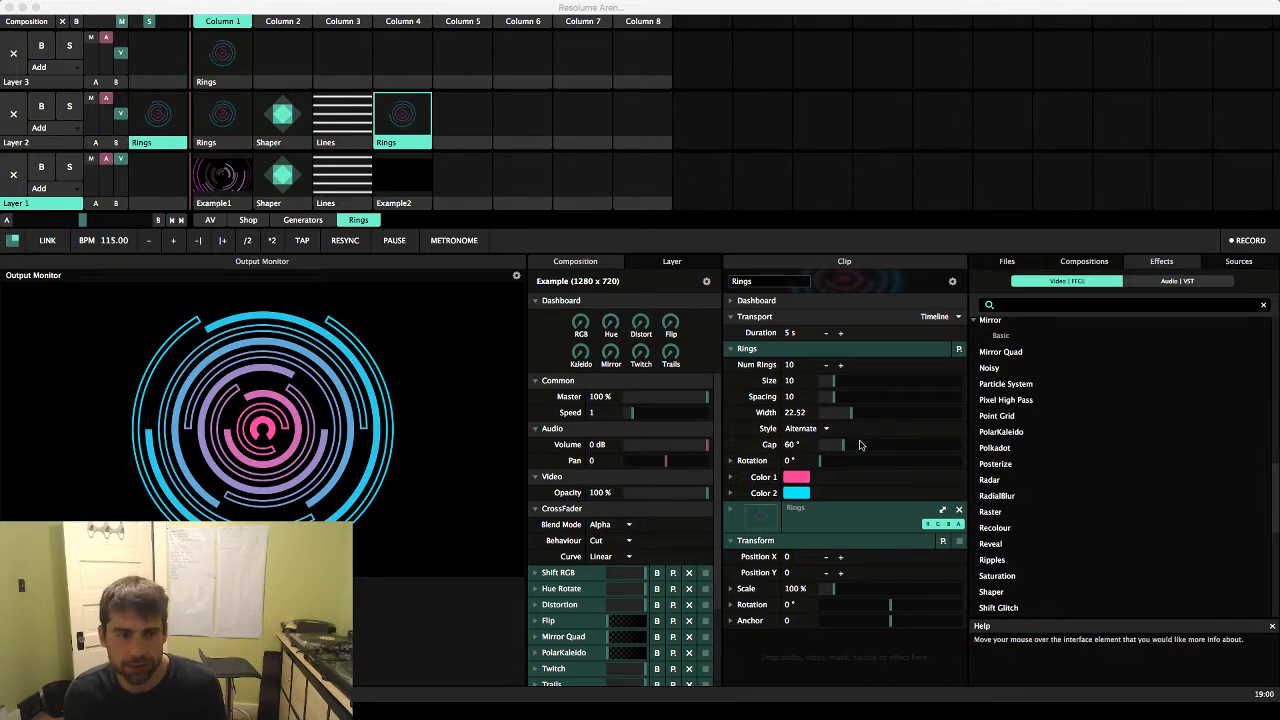
mouse_move(860, 444)
left_mouse_down()
mouse_move(956, 444)
mouse_move(860, 446)
mouse_move(881, 455)
left_mouse_up()
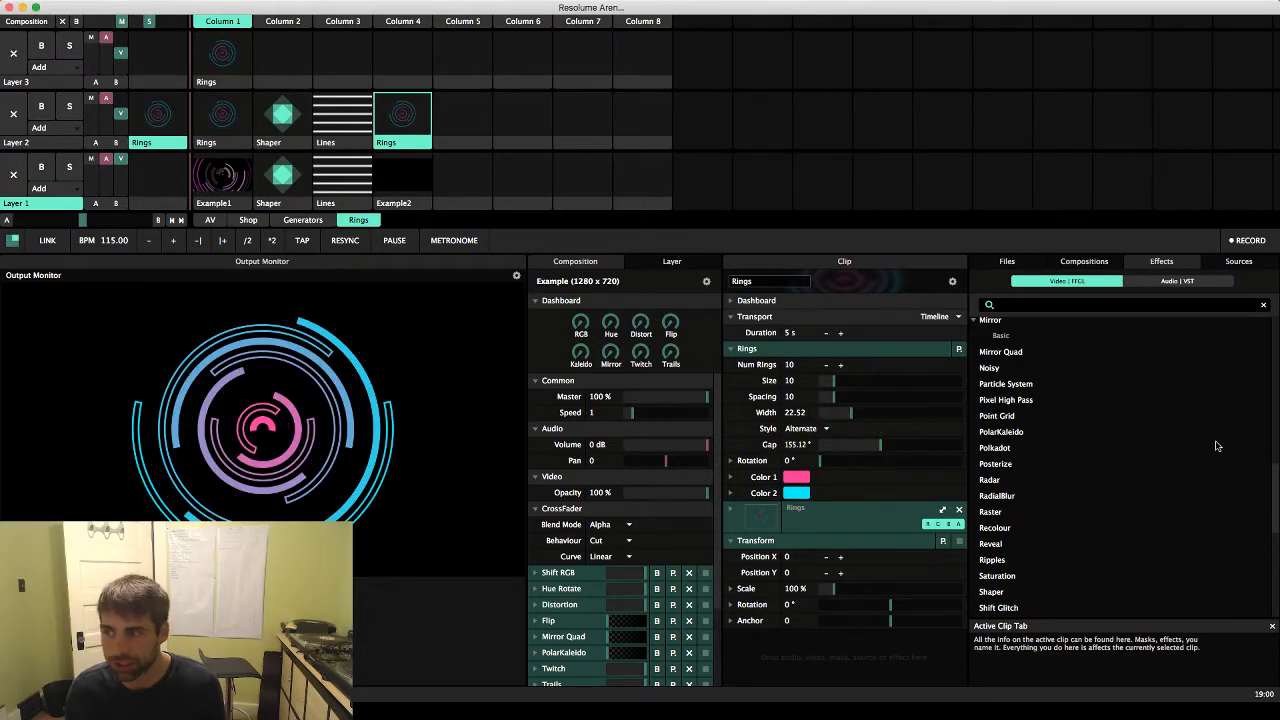
Apply the Tunnel video effect to the Rings clip in Layer 2, Column 4, and bring its parameters into view
scroll(1217, 446, "down", 10)
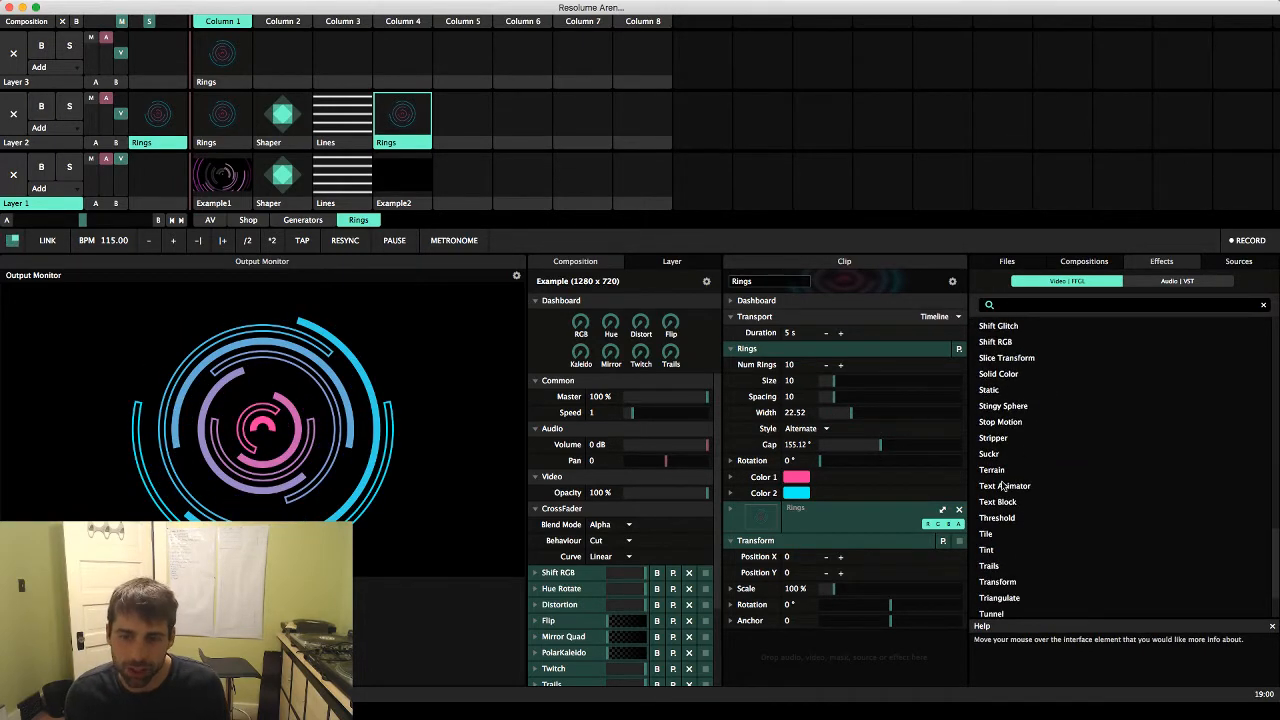
scroll(1022, 527, "down", 4)
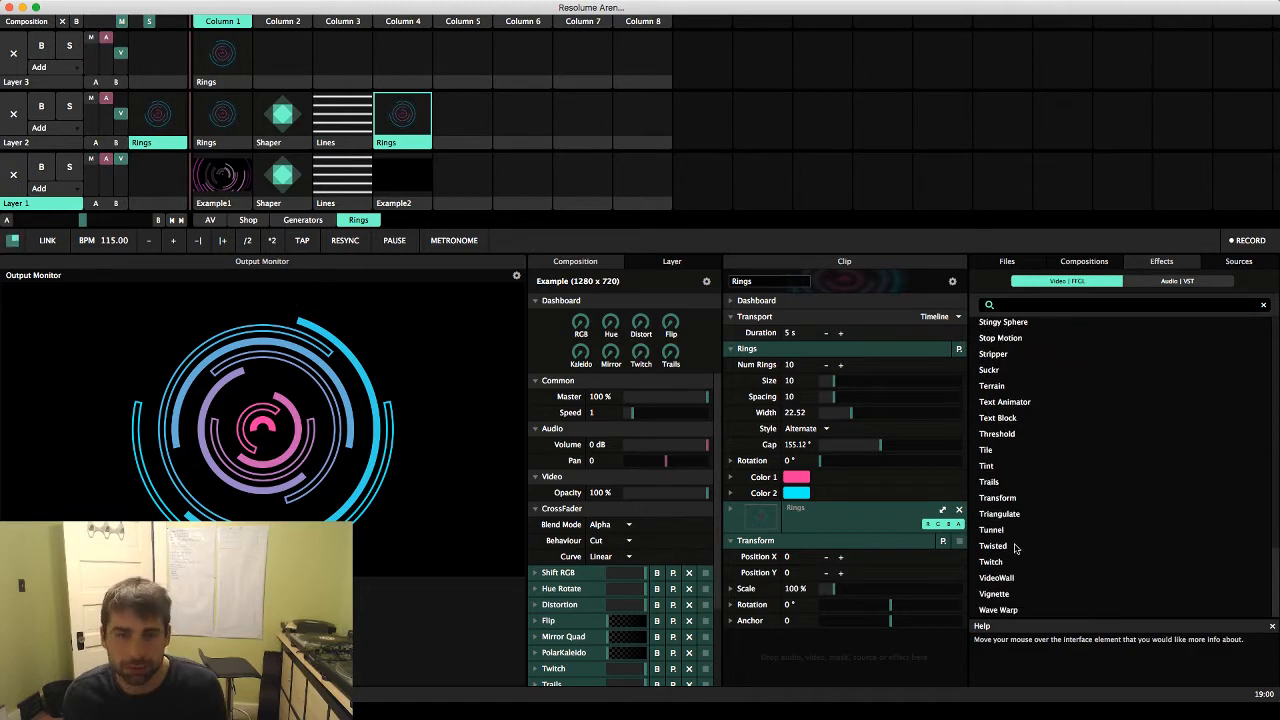
left_click_drag(1003, 534, 414, 125)
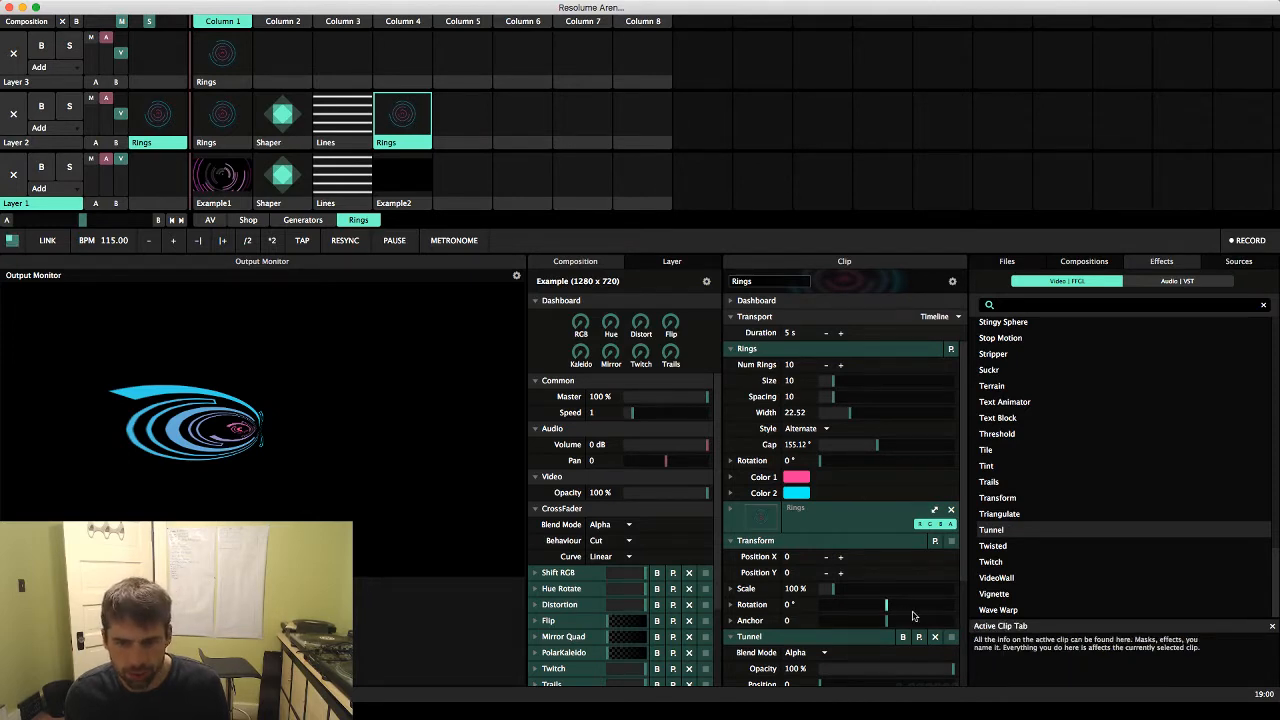
mouse_move(953, 638)
left_mouse_down()
mouse_move(932, 560)
mouse_move(943, 634)
mouse_move(922, 698)
mouse_move(948, 632)
left_mouse_up()
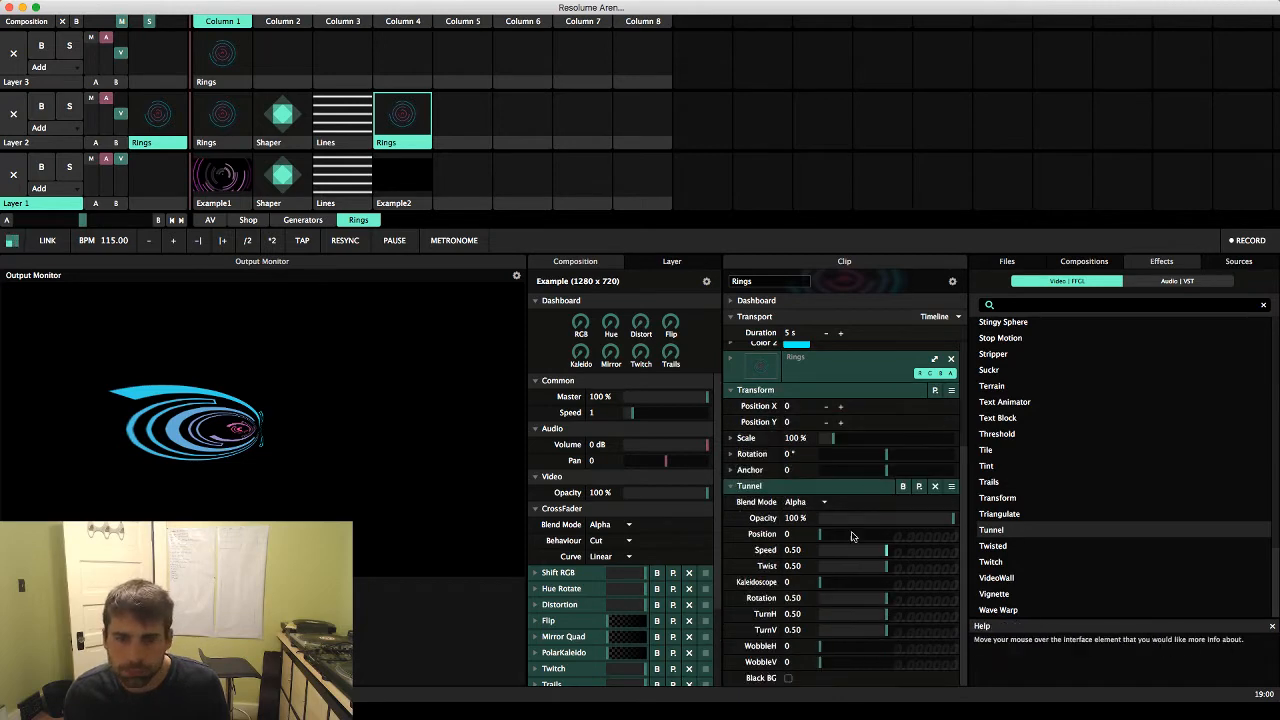
Try the Tunnel effect's Position at 0.28 and Kaleidoscope at 0.54, restoring each to its default
left_click_drag(828, 535, 857, 532)
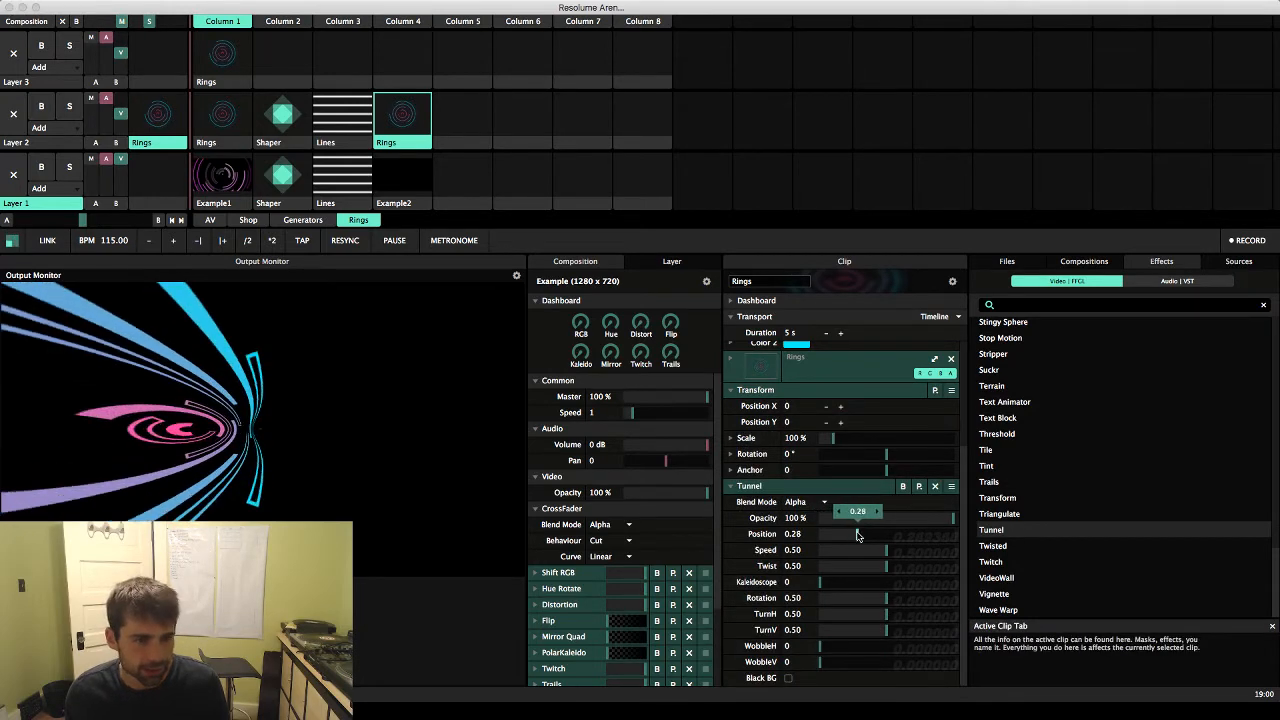
right_click(857, 533)
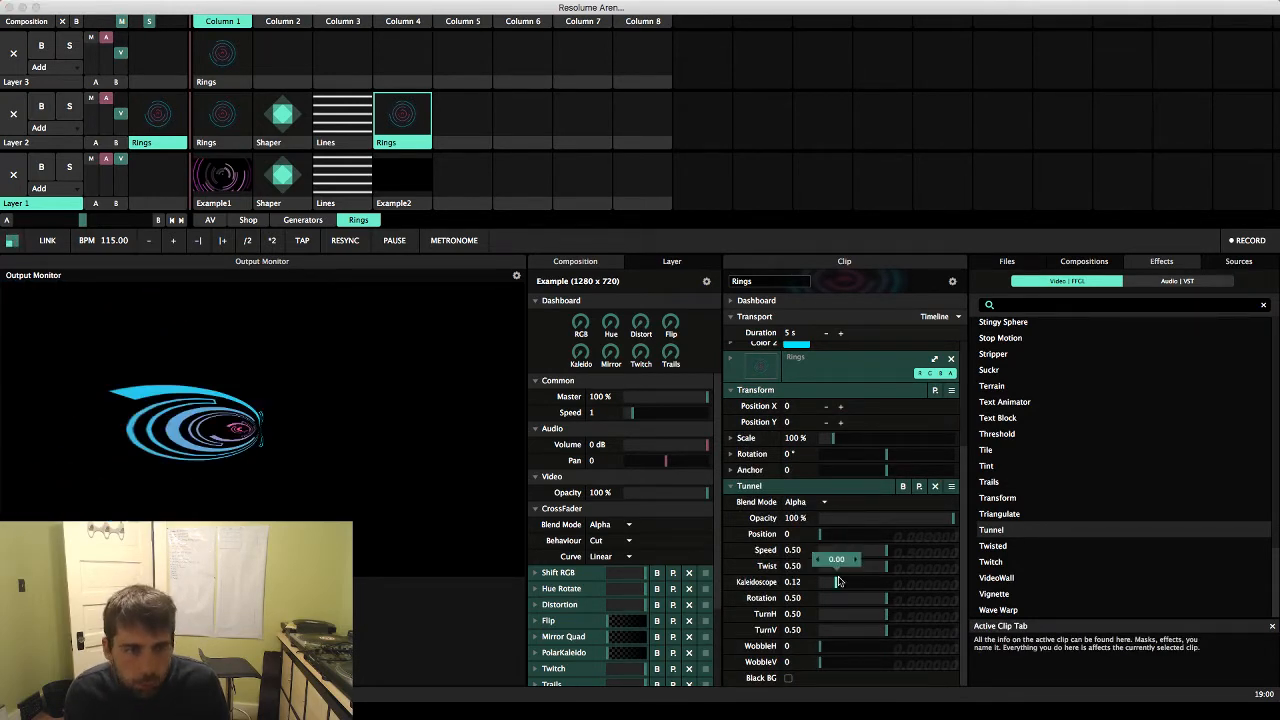
left_click_drag(838, 582, 893, 589)
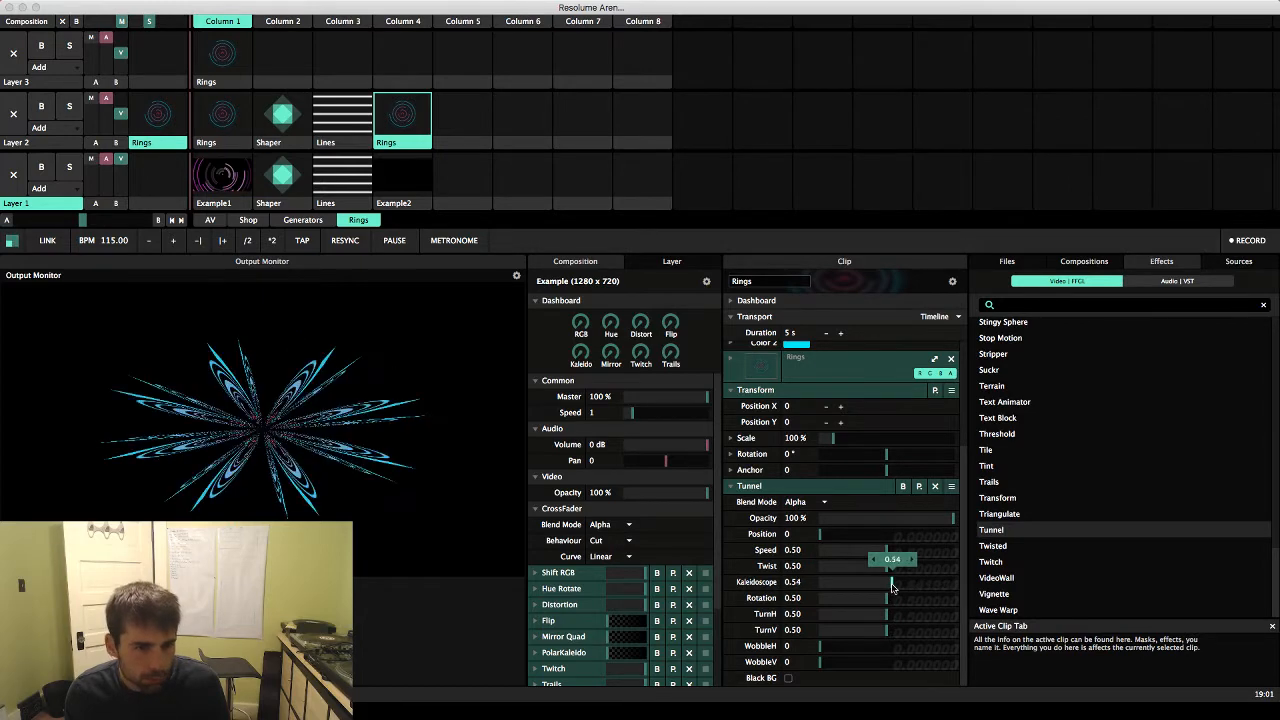
right_click(886, 588)
Set the Tunnel effect's Rotation to 0 and try TurnH at 0 before restoring TurnH to its default
right_click(886, 598)
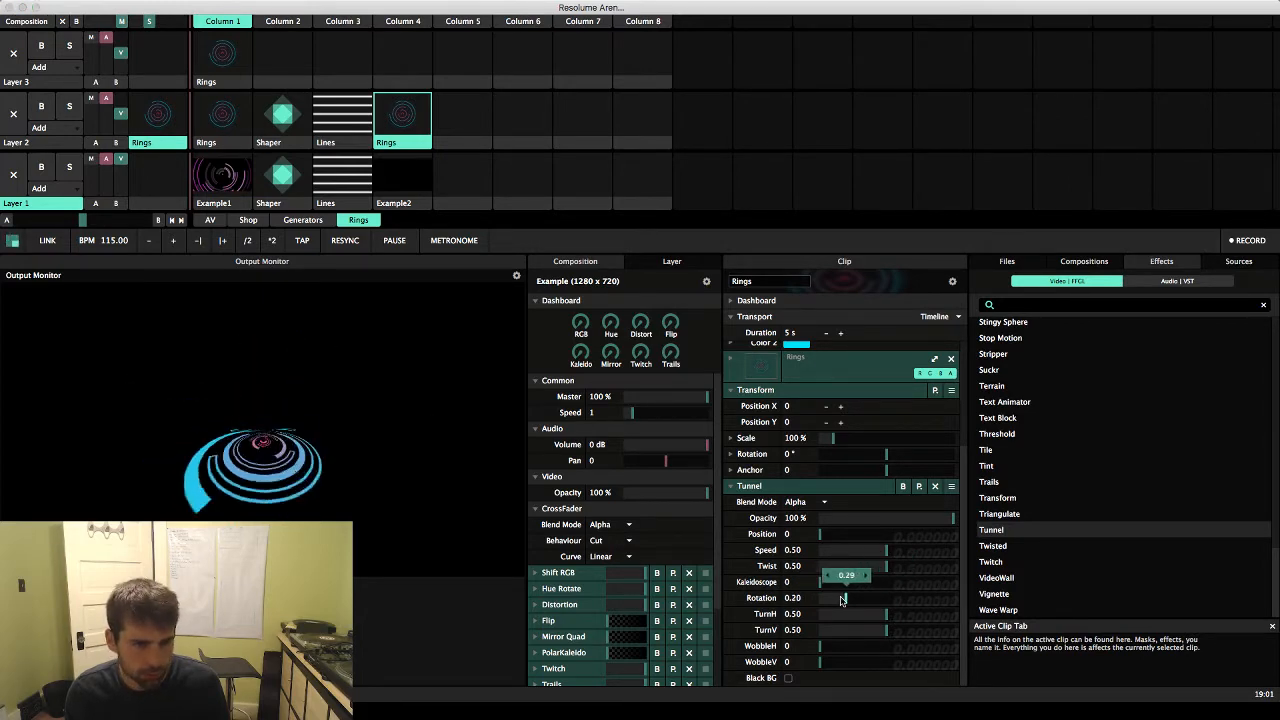
left_click_drag(871, 616, 769, 618)
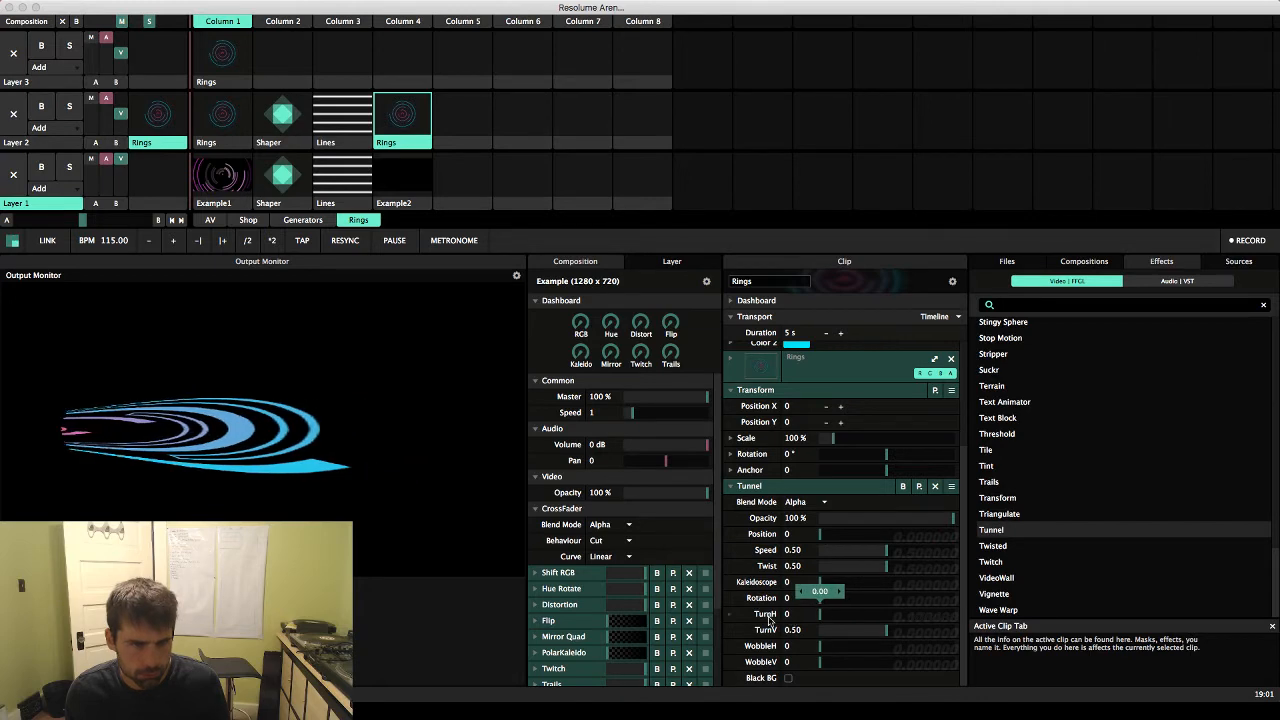
right_click(820, 620)
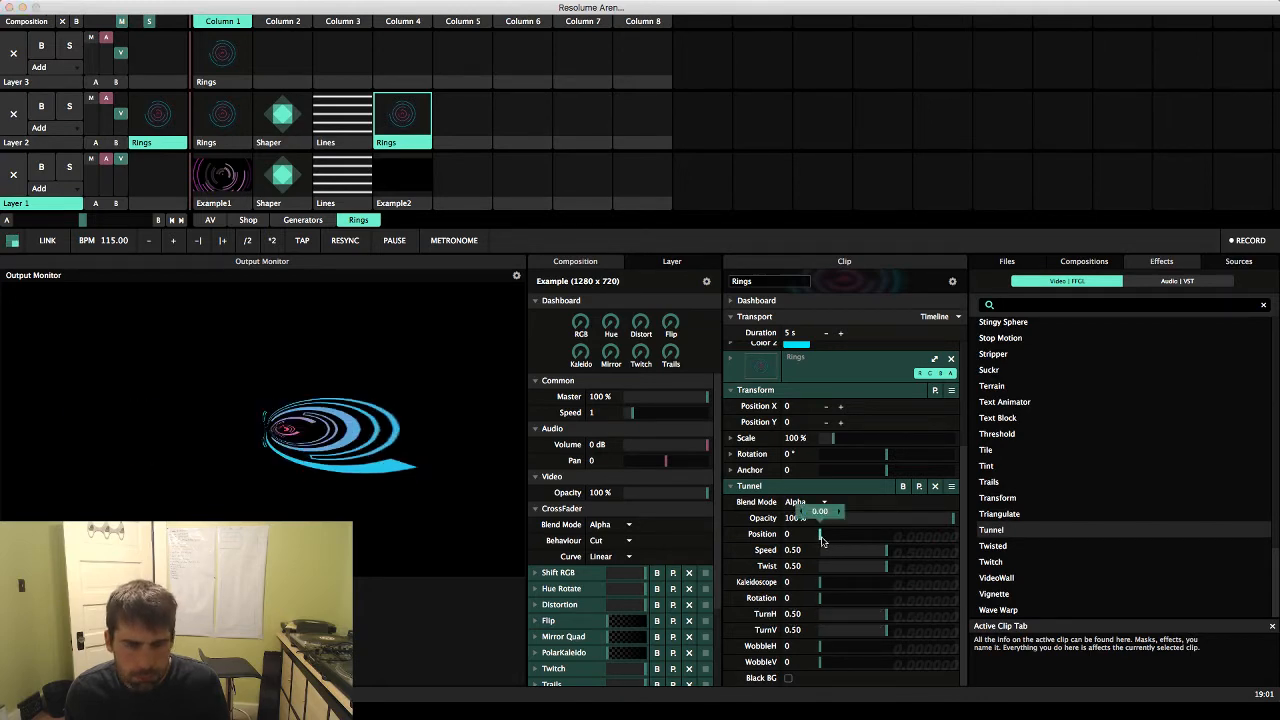
Set the clip's Transform Rotation to about -104° and Anchor to -344.80, and the Tunnel's Position to 0.36 and Rotation to 0.68
left_click_drag(822, 541, 833, 516)
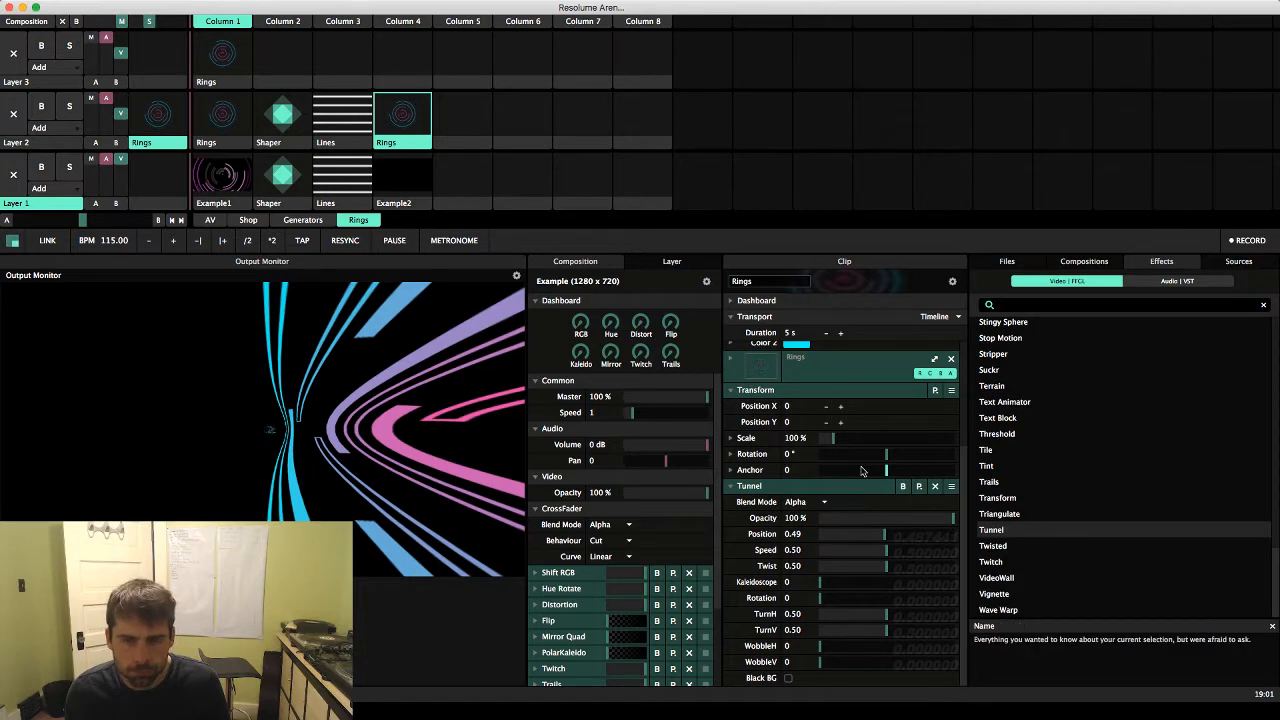
mouse_move(886, 454)
left_mouse_down()
mouse_move(836, 463)
mouse_move(950, 462)
mouse_move(846, 470)
mouse_move(903, 477)
mouse_move(881, 476)
left_mouse_up()
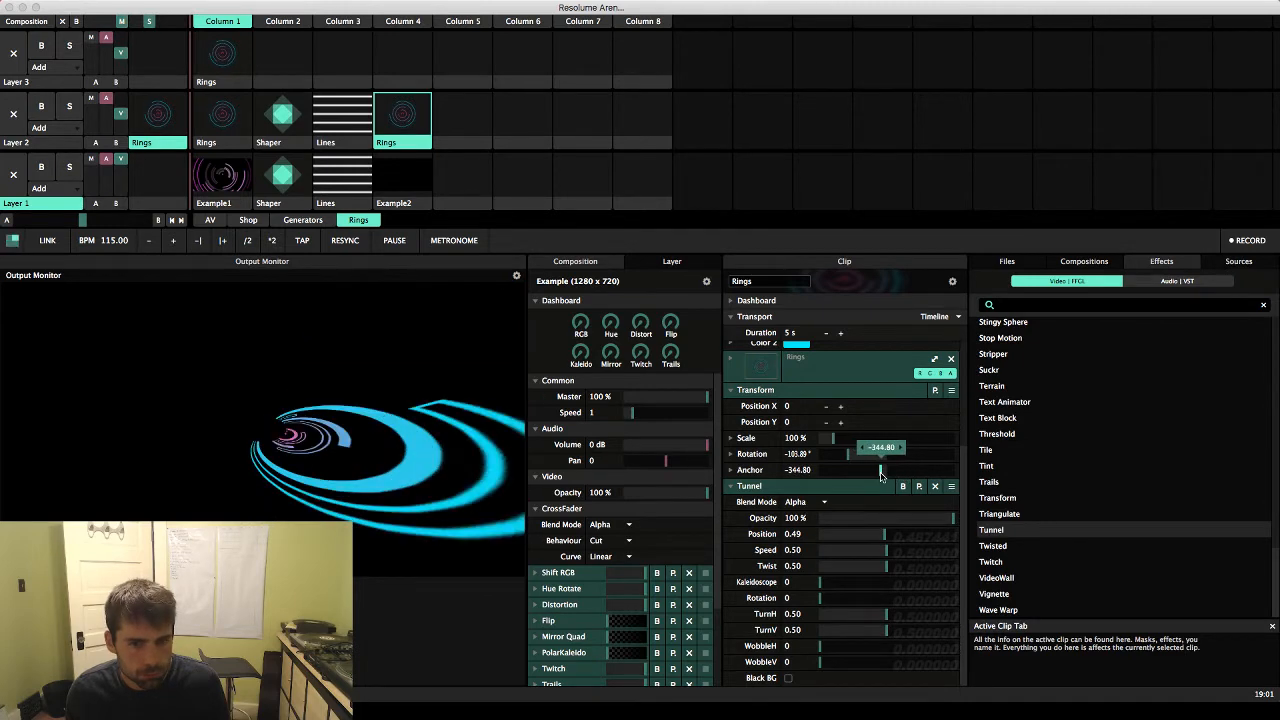
left_click_drag(887, 535, 896, 510)
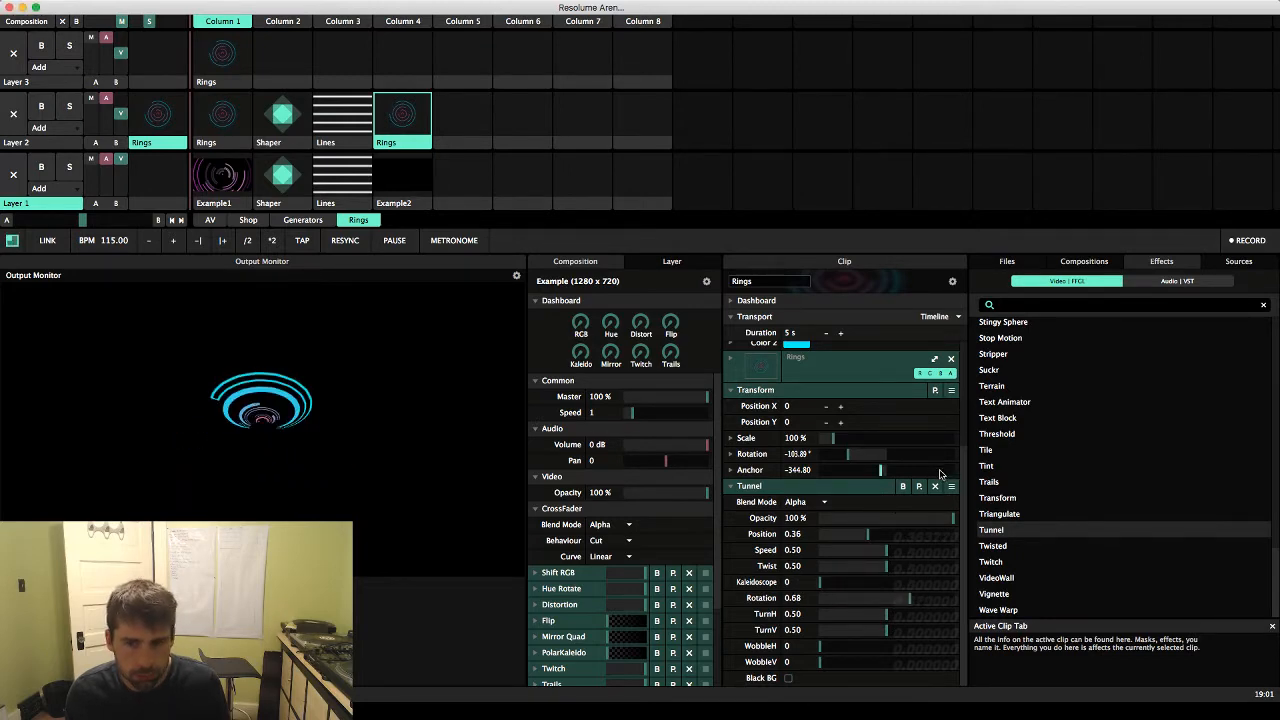
Remove the Tunnel effect from the Rings clip and reset the clip's Gap, Transform Rotation and Anchor to their defaults
left_click(935, 486)
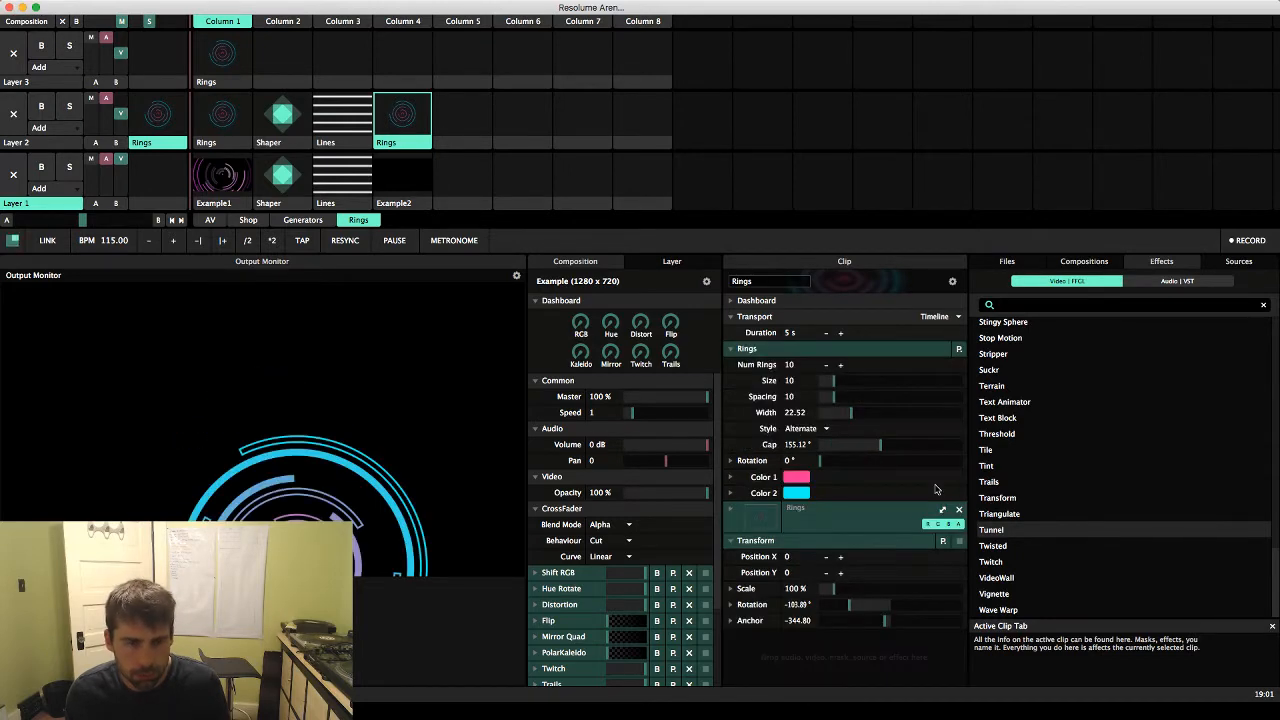
right_click(882, 450)
right_click(875, 606)
right_click(887, 620)
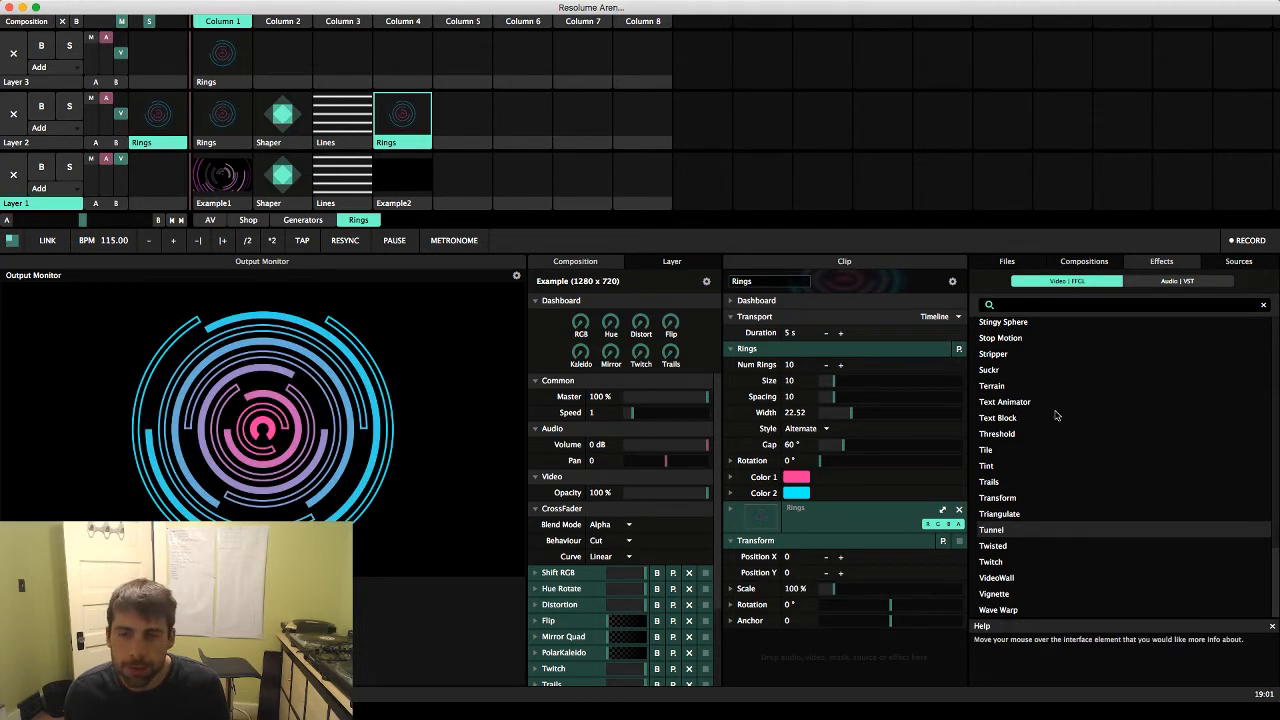
Find the Iterate effect in the video effects list and add it to the Rings clip
scroll(1035, 530, "up", 10)
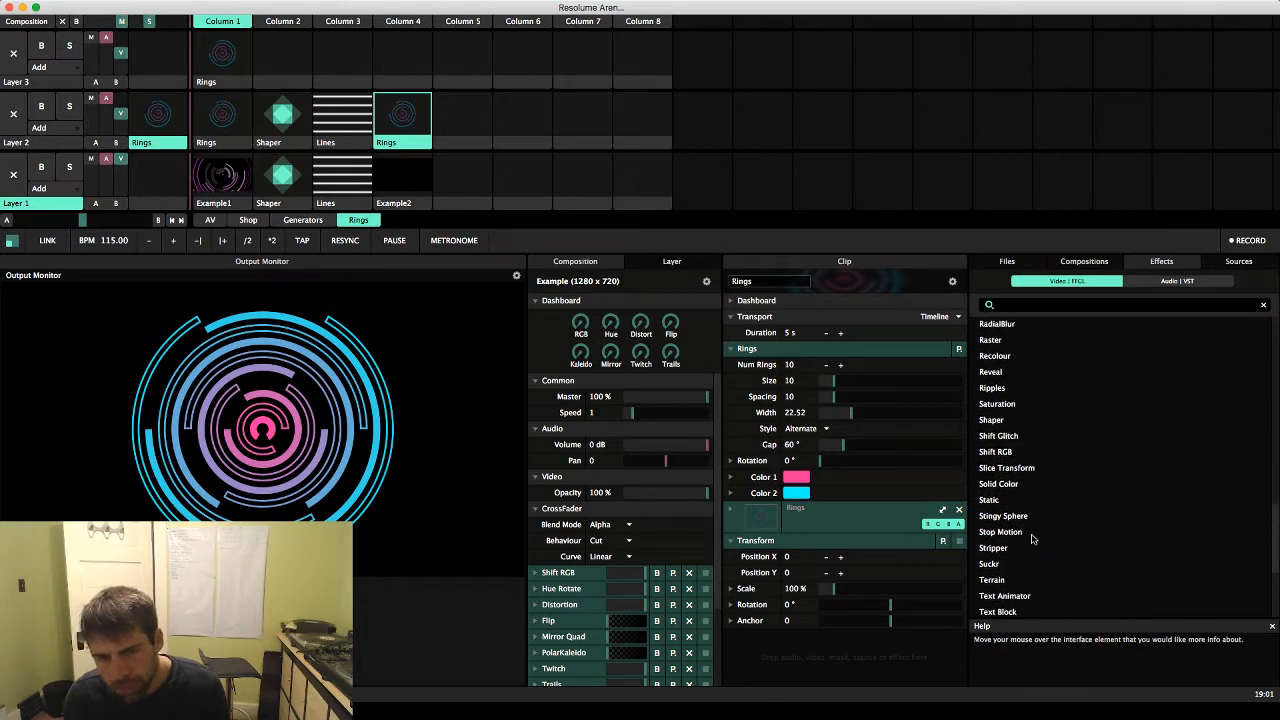
scroll(1035, 520, "up", 4)
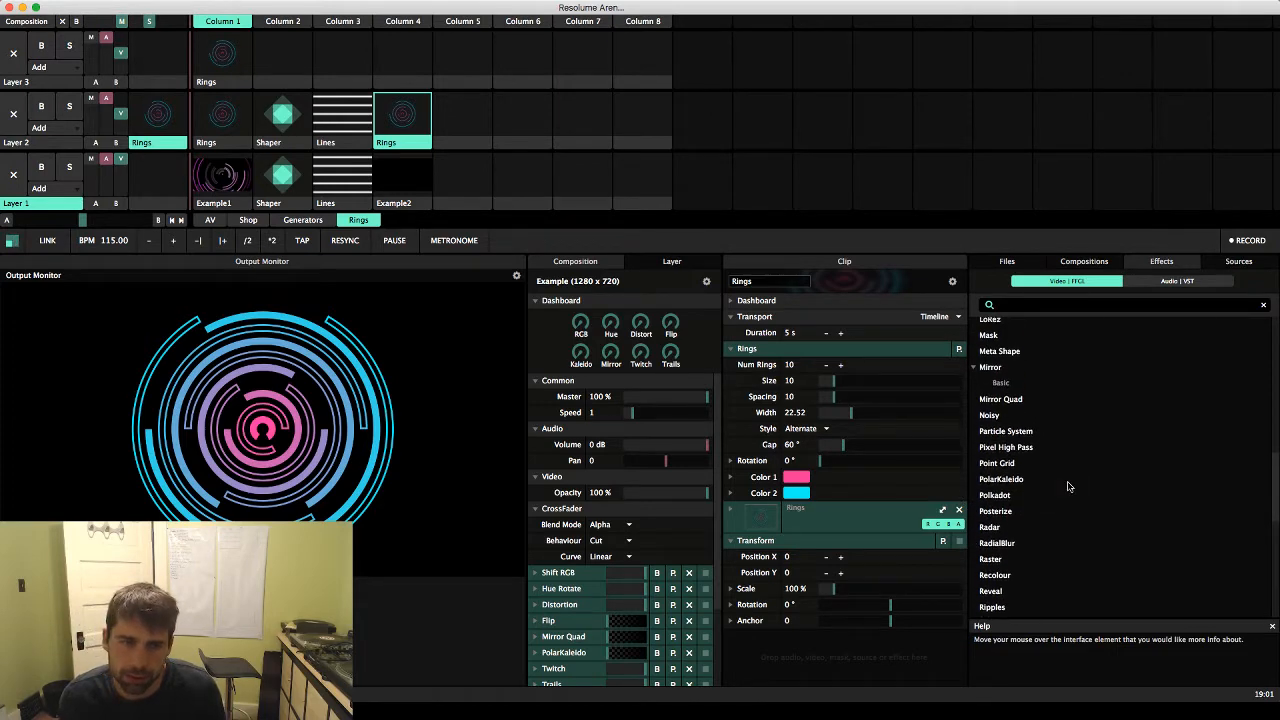
scroll(1068, 486, "up", 8)
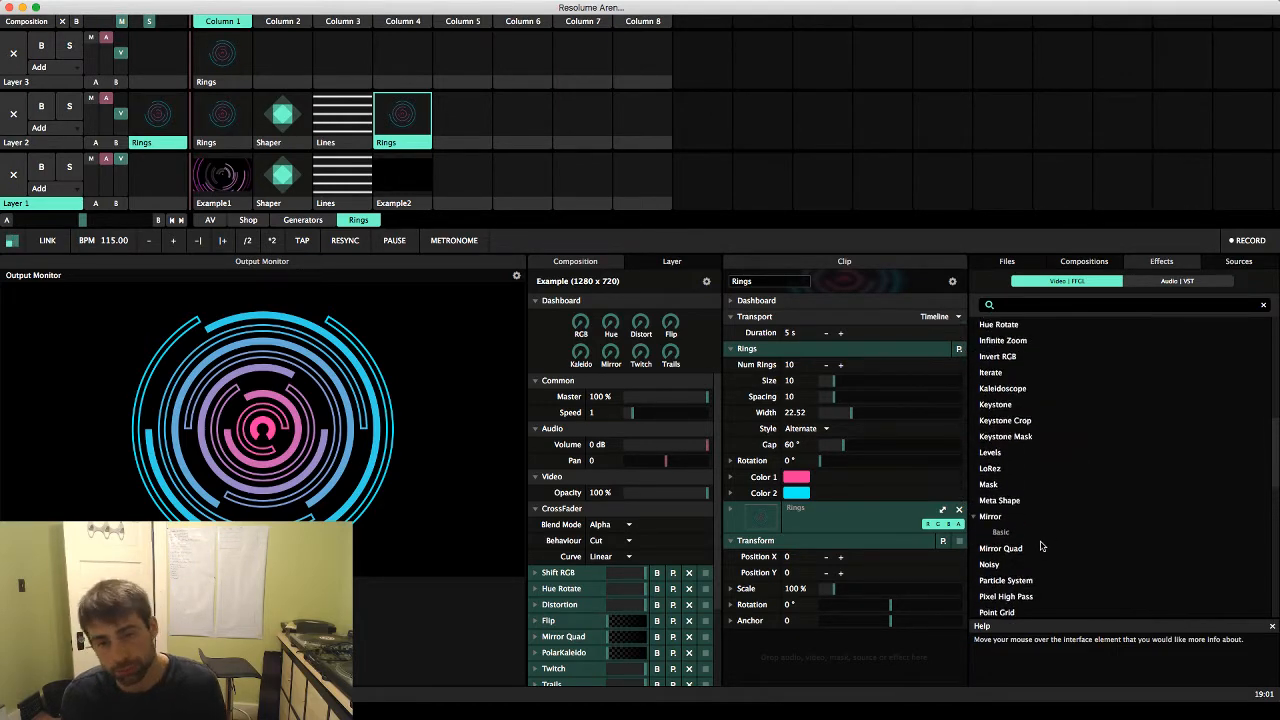
scroll(1040, 545, "up", 12)
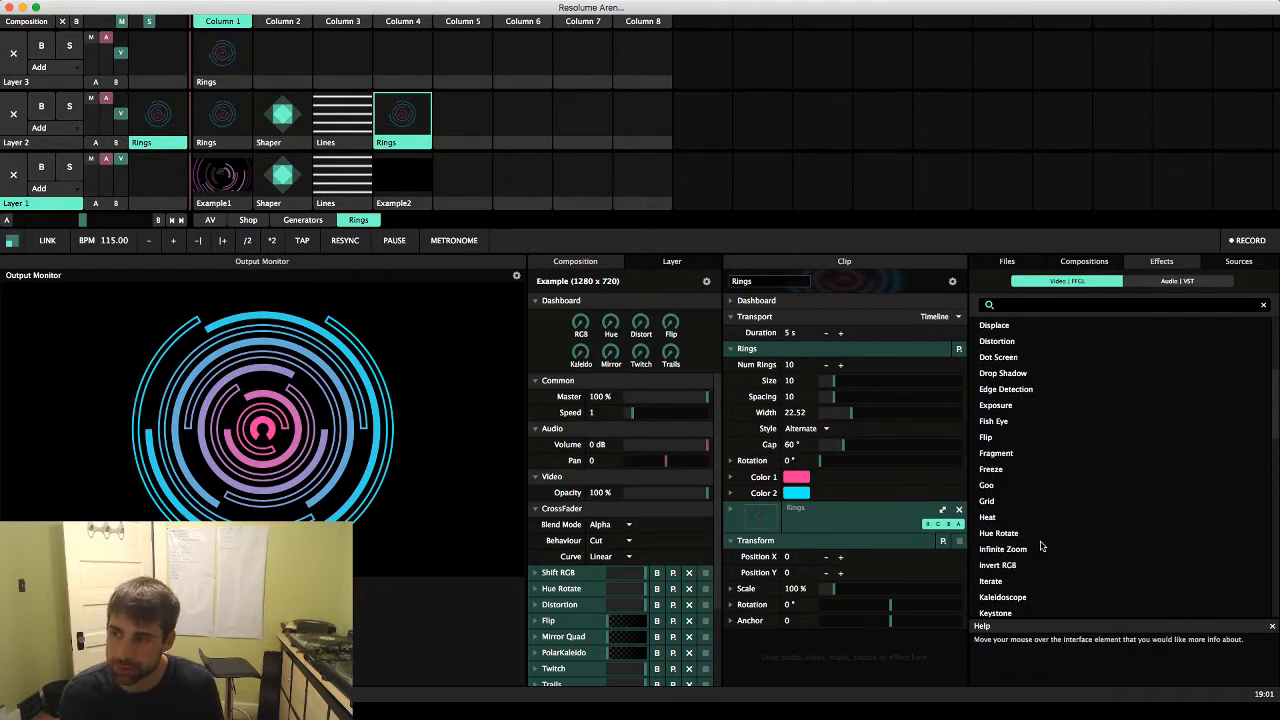
scroll(1040, 545, "up", 1)
scroll(1040, 545, "down", 5)
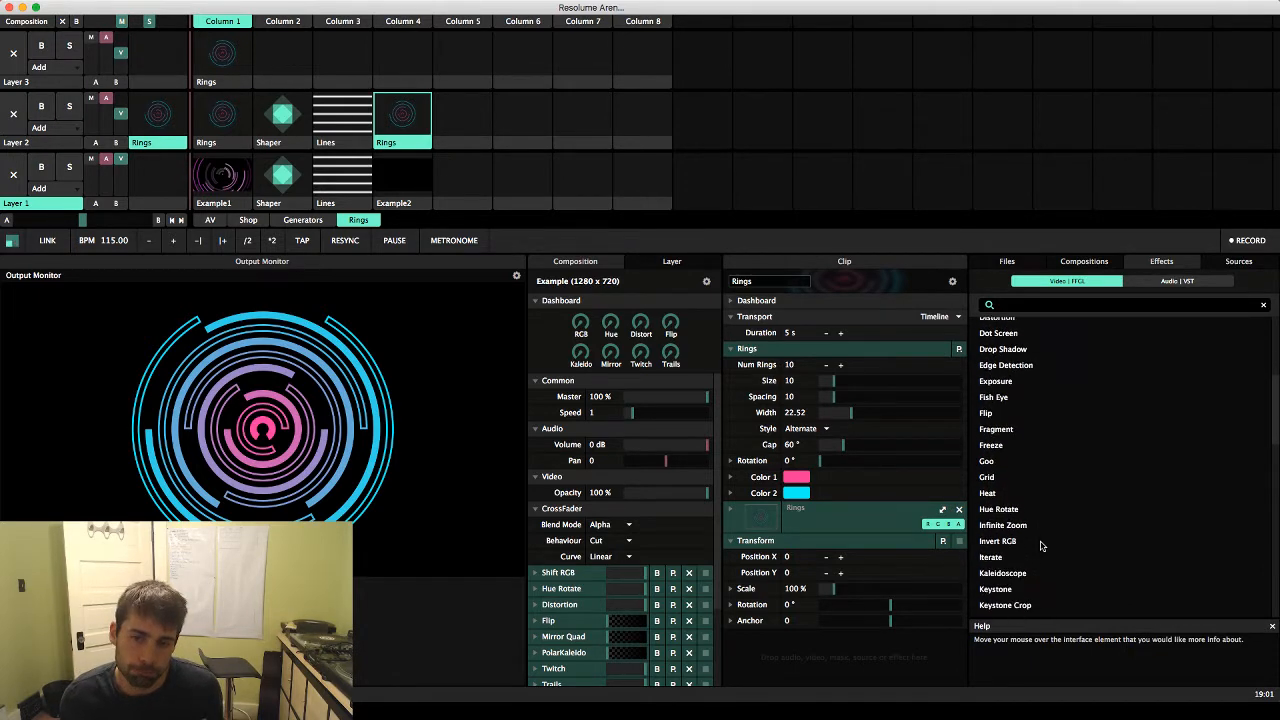
left_click_drag(1006, 549, 880, 550)
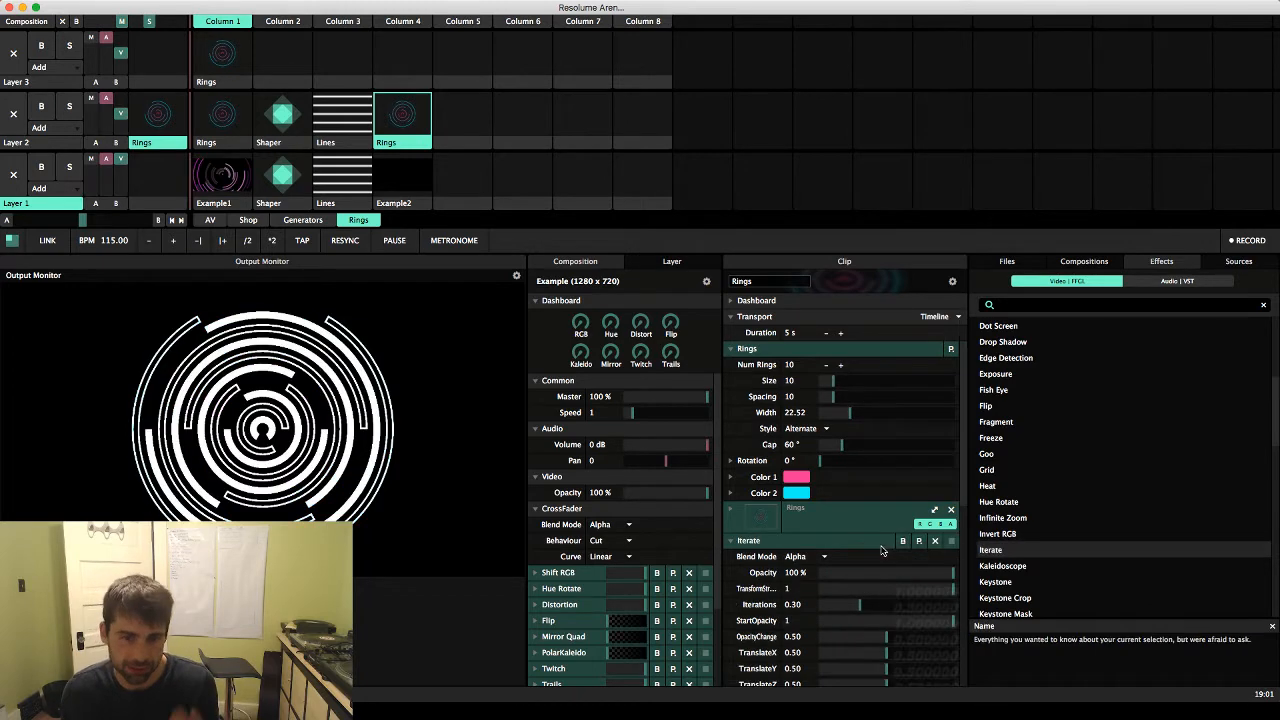
Collapse the Iterate effect's parameters and move the effect below Transform in the Rings clip's chain
left_click(734, 511)
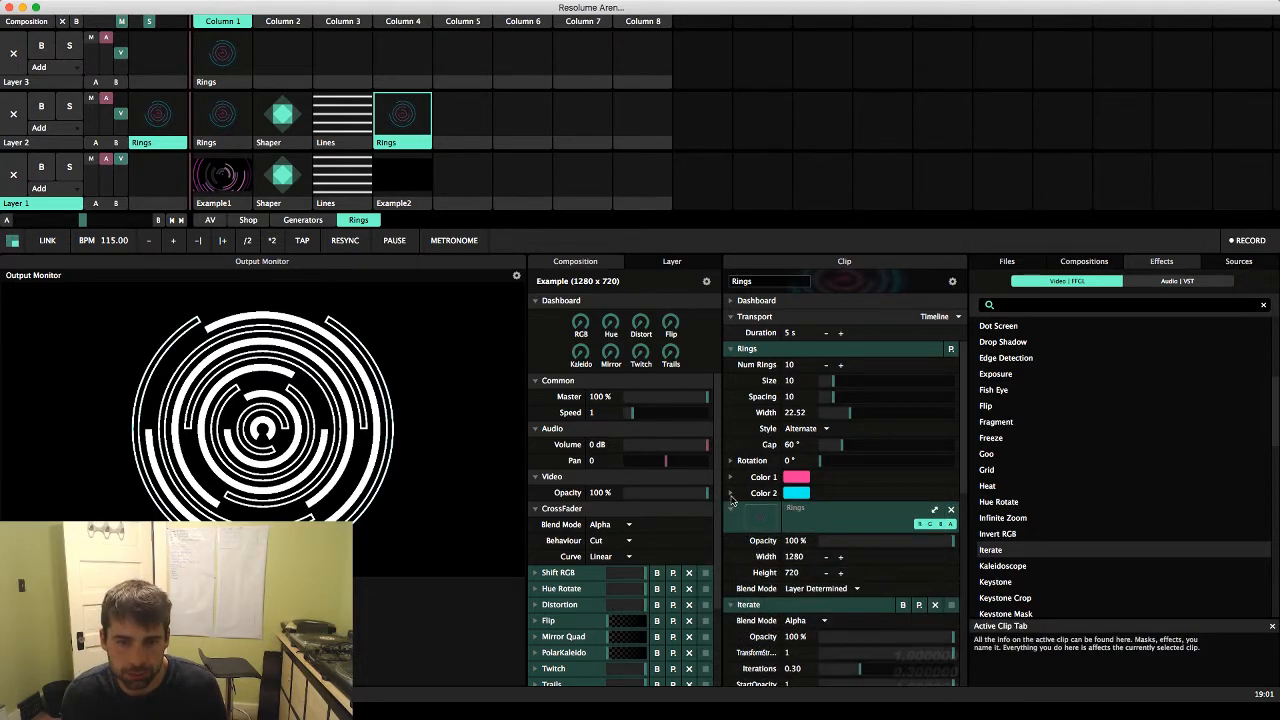
left_click(730, 511)
scroll(975, 550, "down", 3)
scroll(950, 418, "down", 4)
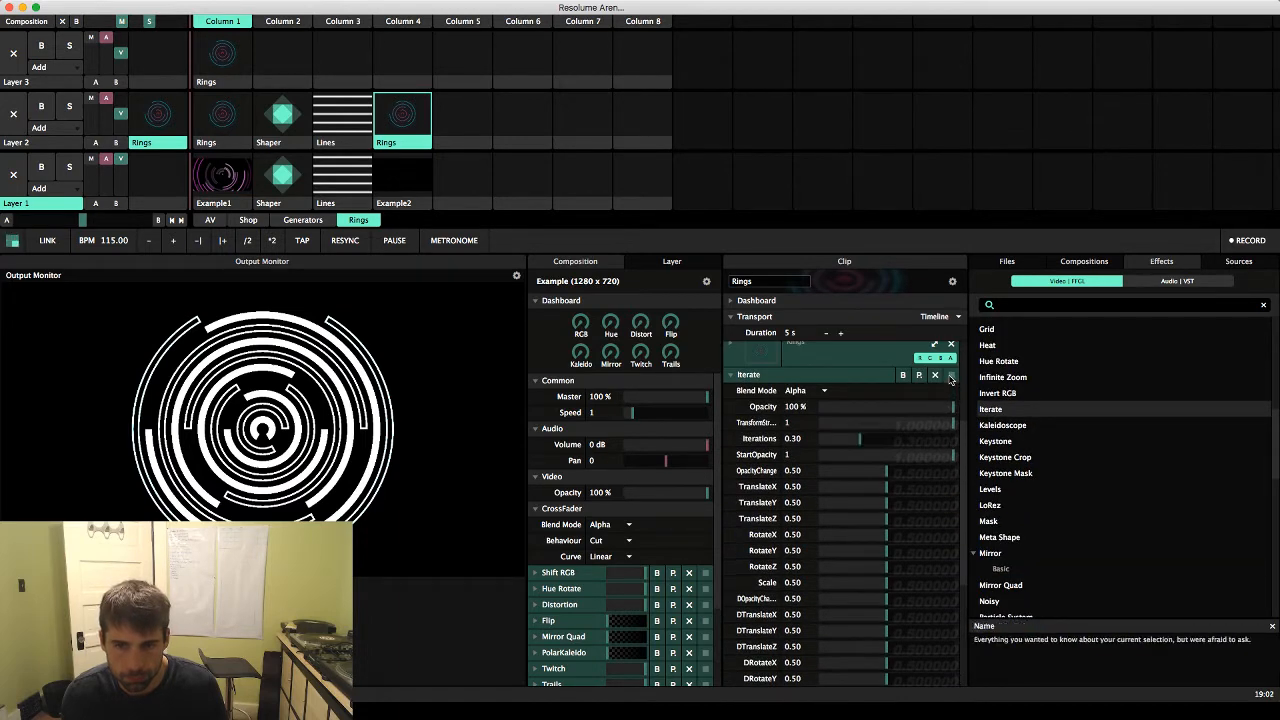
left_click(731, 375)
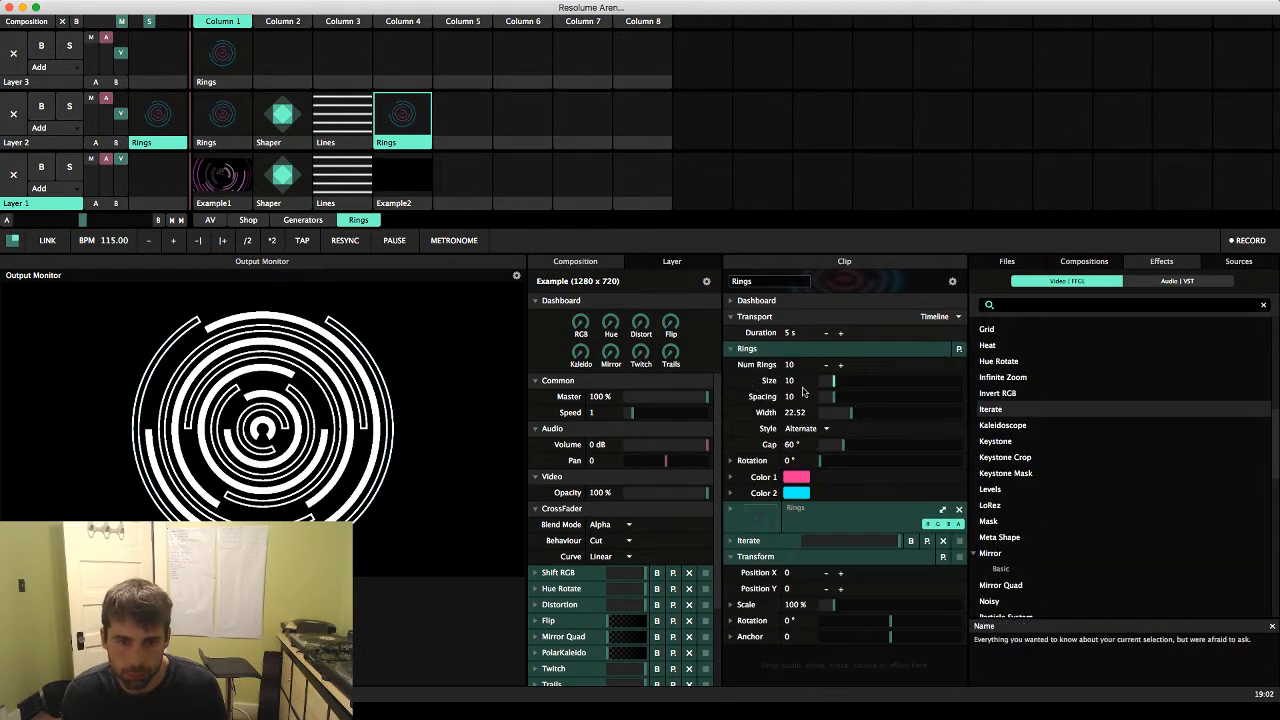
left_click_drag(944, 542, 941, 636)
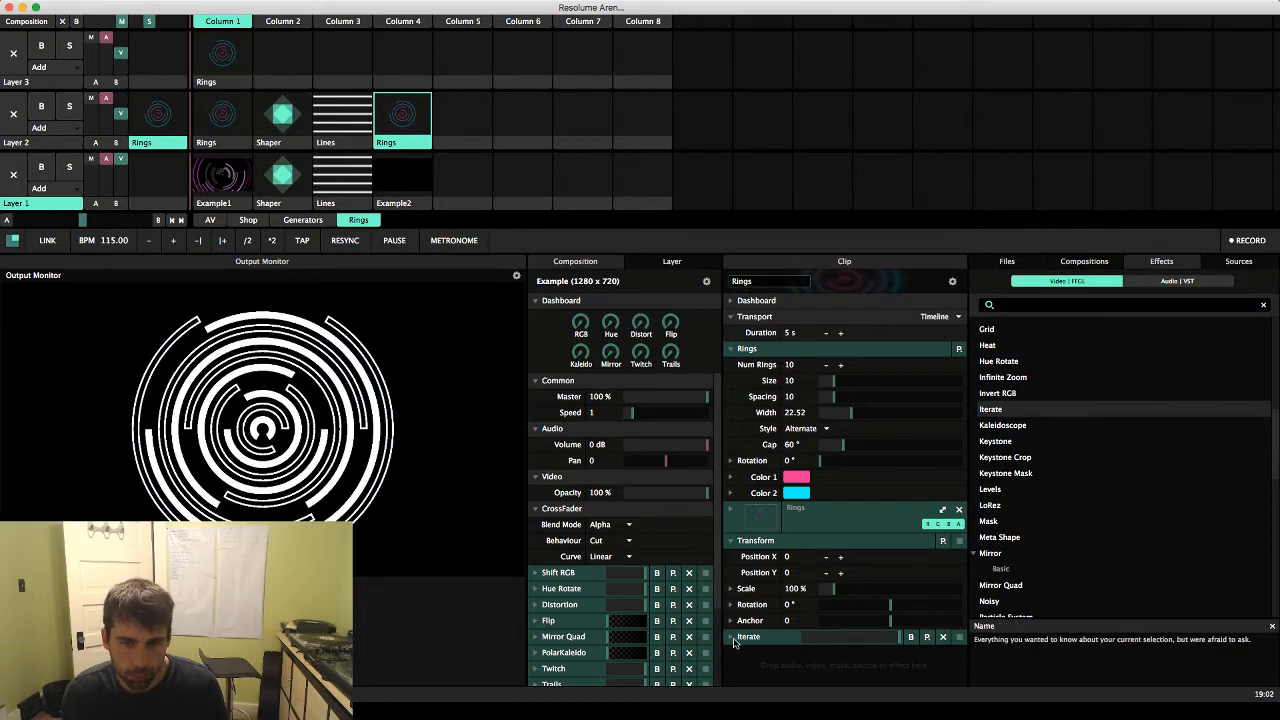
Expand the Iterate effect and set its Scale to 0, OpacityChange to 1 and StartOpacity to 0.73
left_click(826, 636)
scroll(815, 583, "down", 5)
scroll(816, 583, "up", 1)
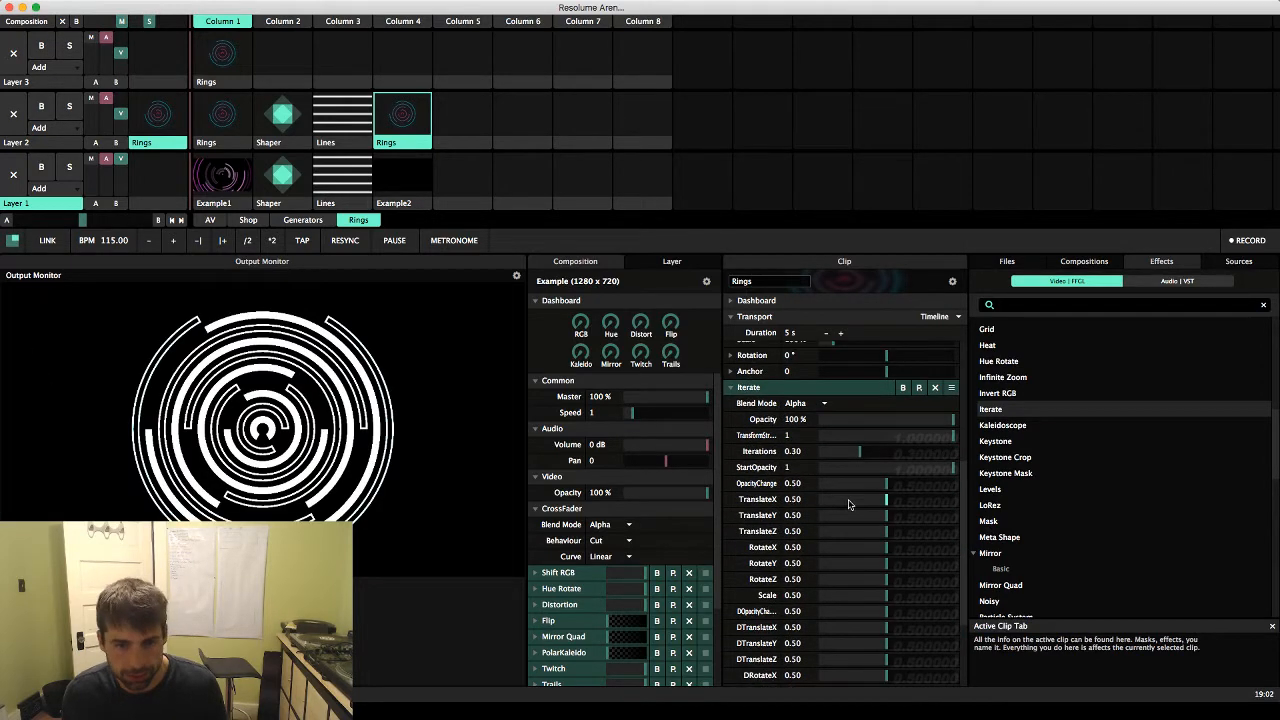
scroll(875, 510, "down", 1)
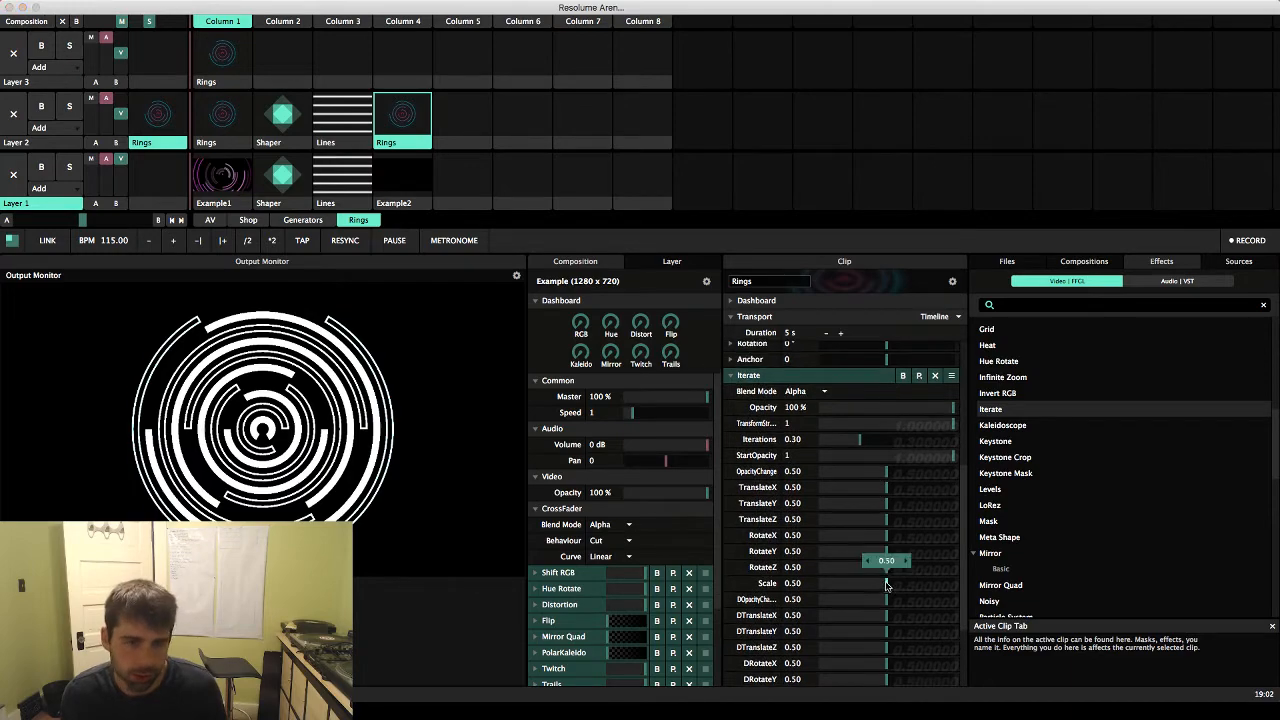
left_click_drag(886, 585, 814, 585)
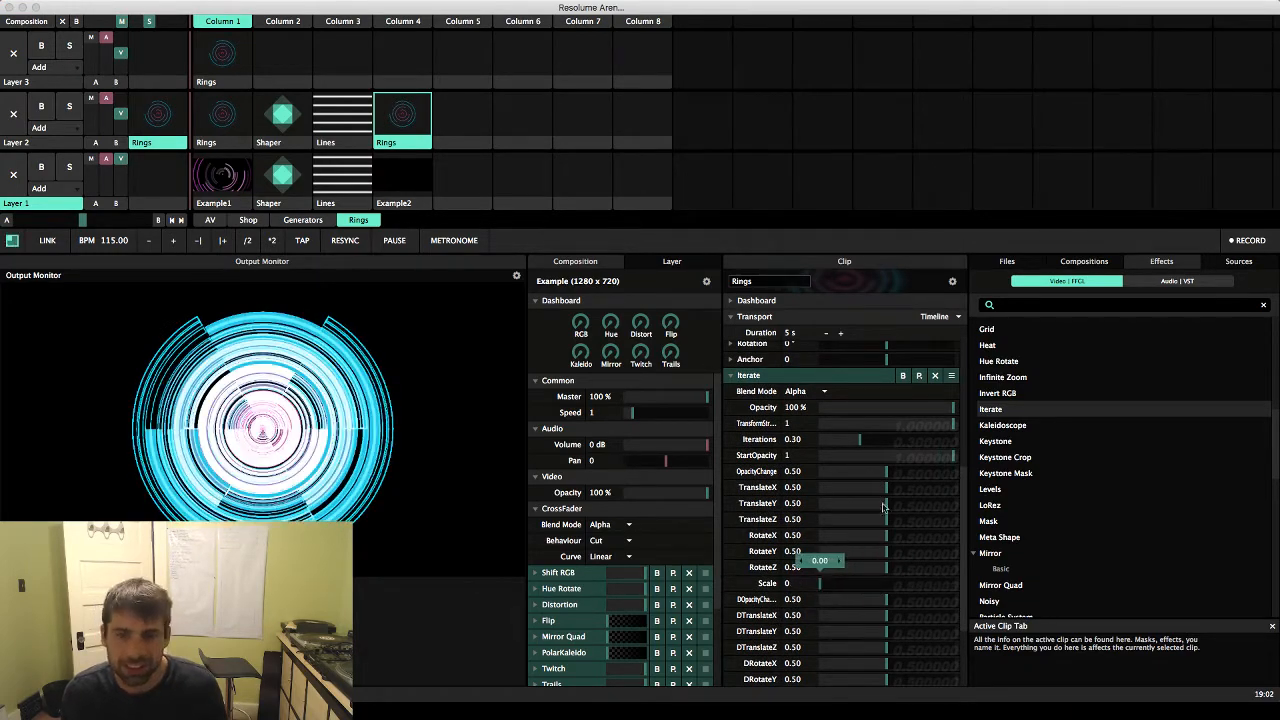
left_click_drag(872, 472, 1038, 487)
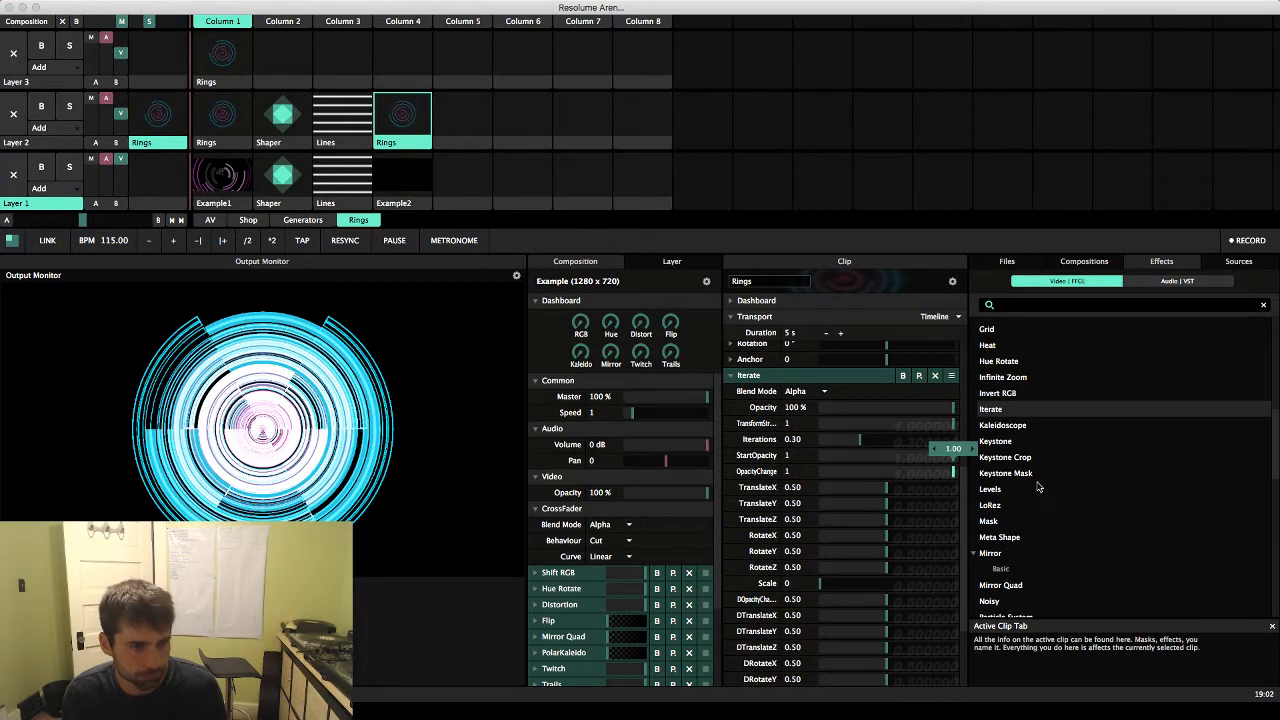
left_click_drag(953, 456, 917, 466)
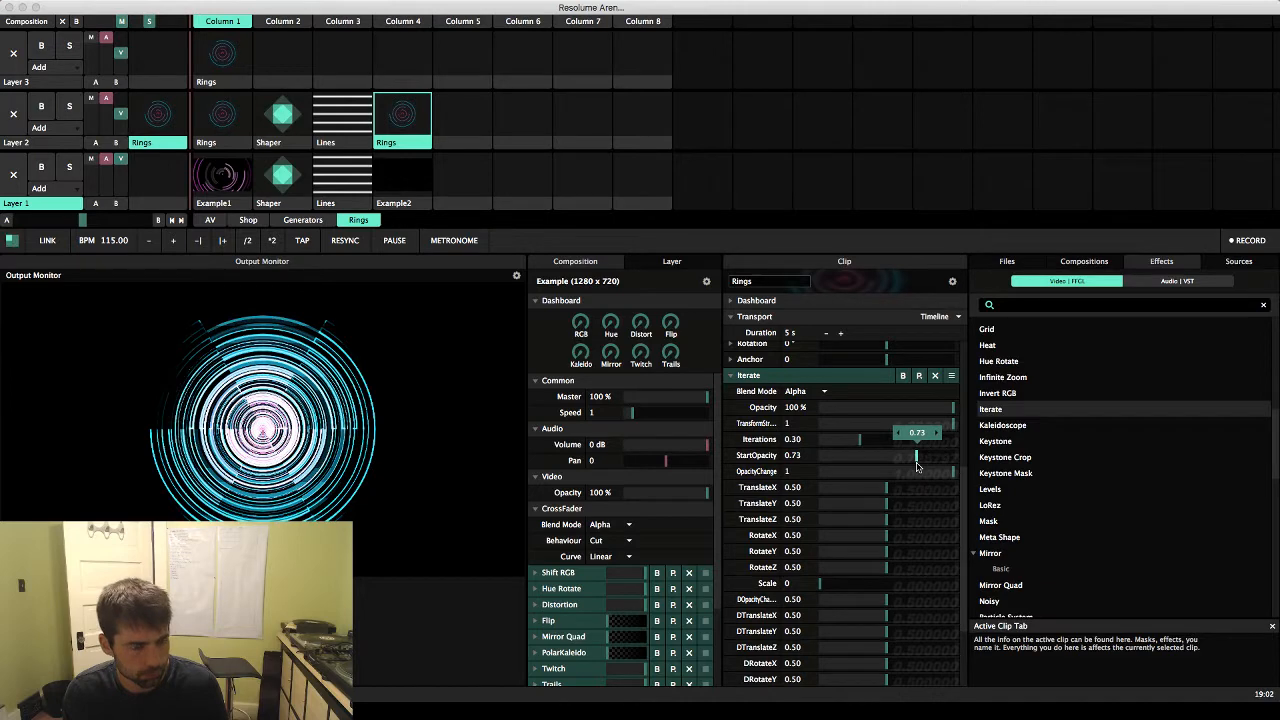
Widen the Output Monitor panel to enlarge the preview
left_click(530, 460)
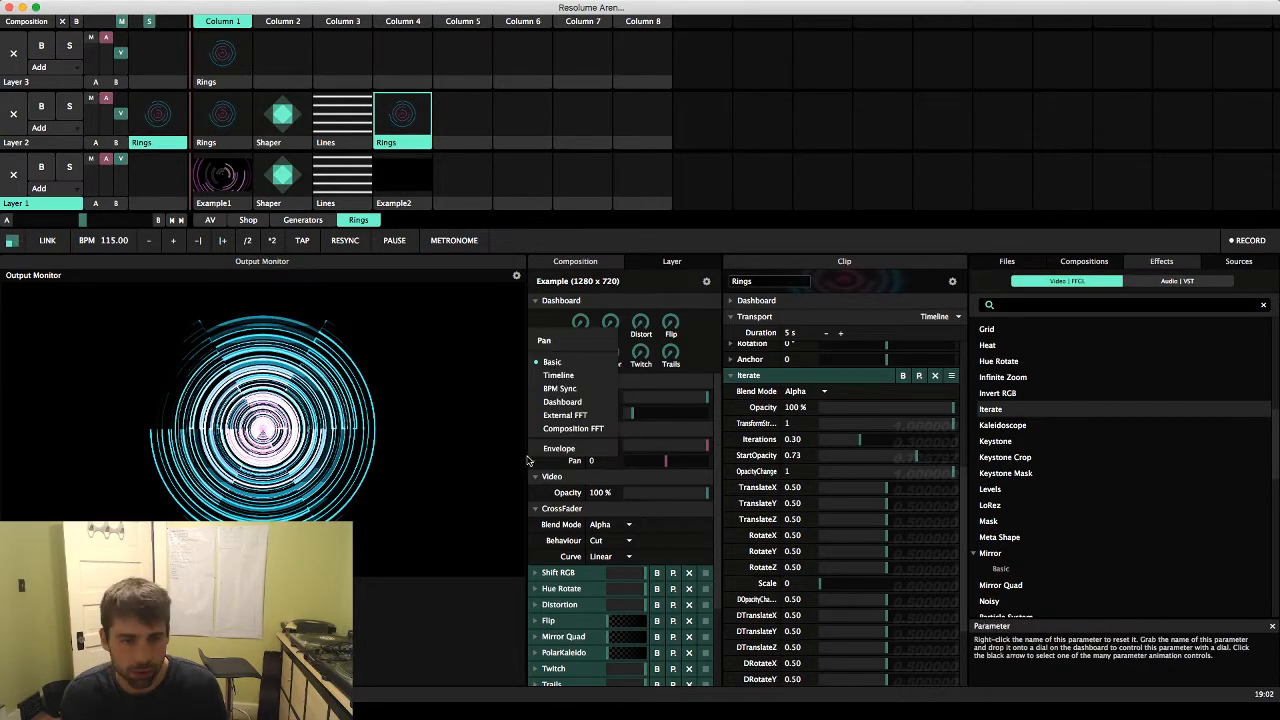
left_click(531, 460)
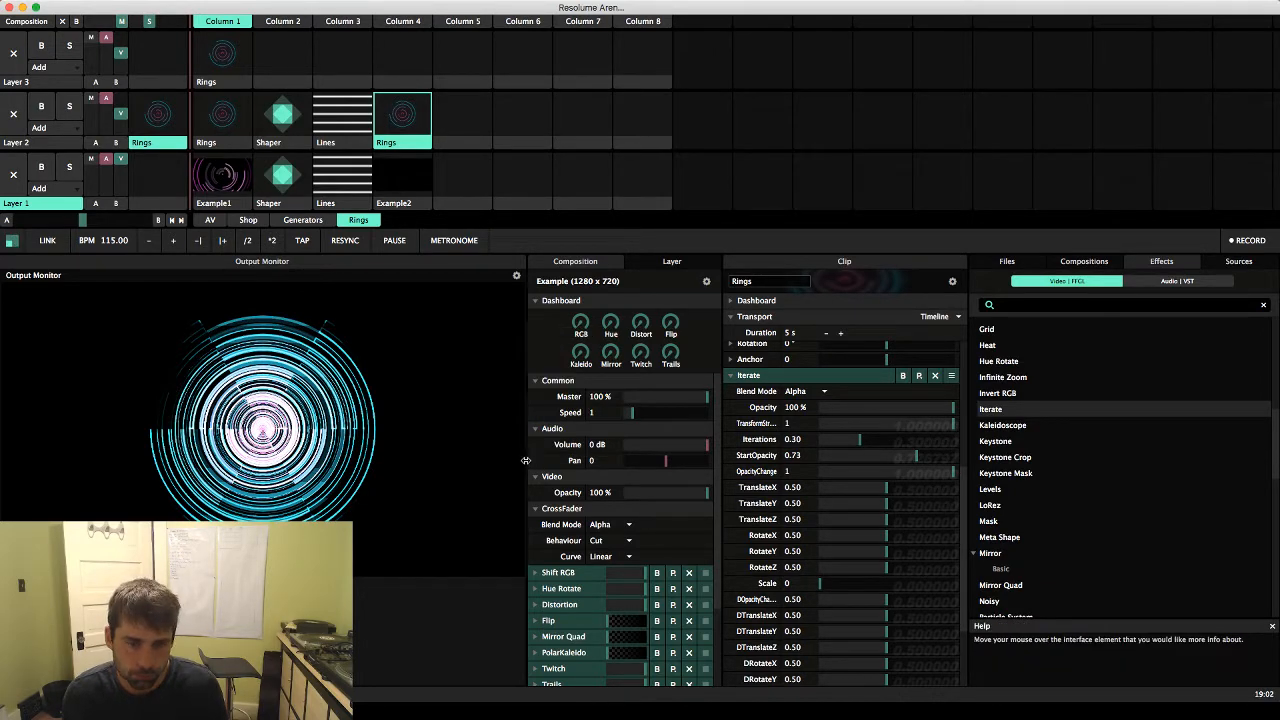
left_click_drag(550, 460, 595, 461)
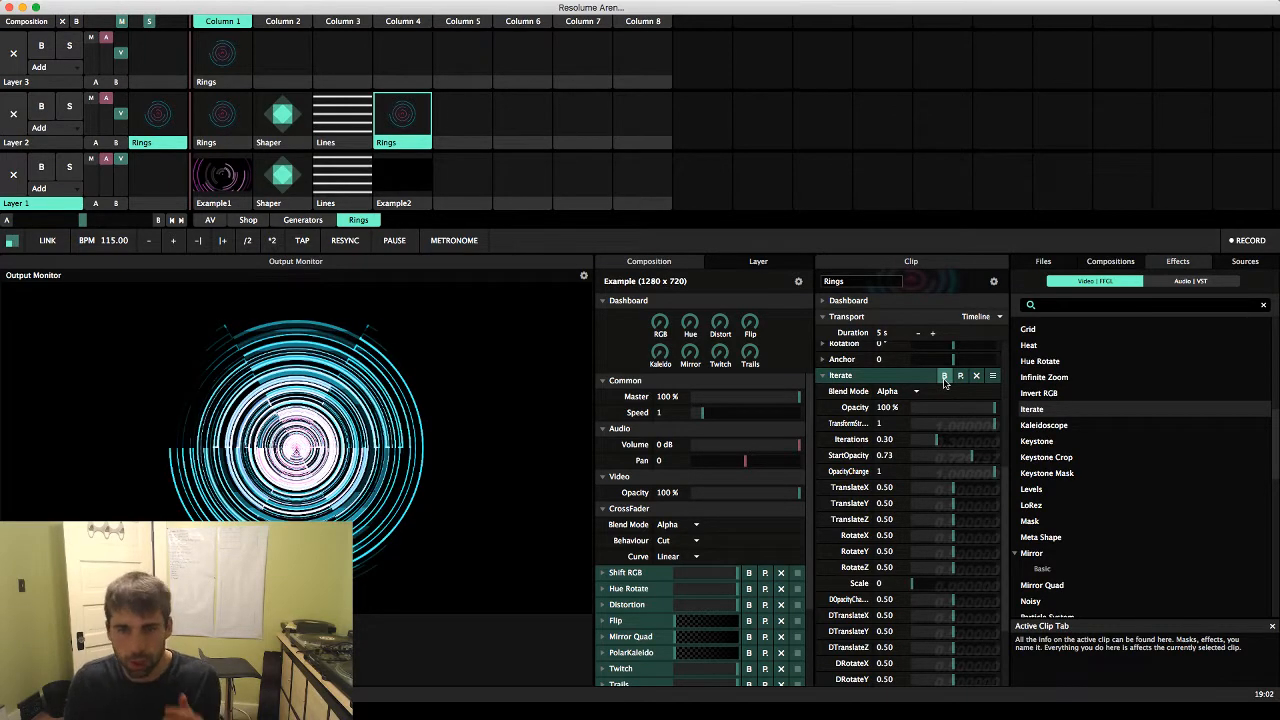
Try Iterate's Iterations at 0.05 and 0.09, settling on 0.12
left_click_drag(937, 440, 916, 442)
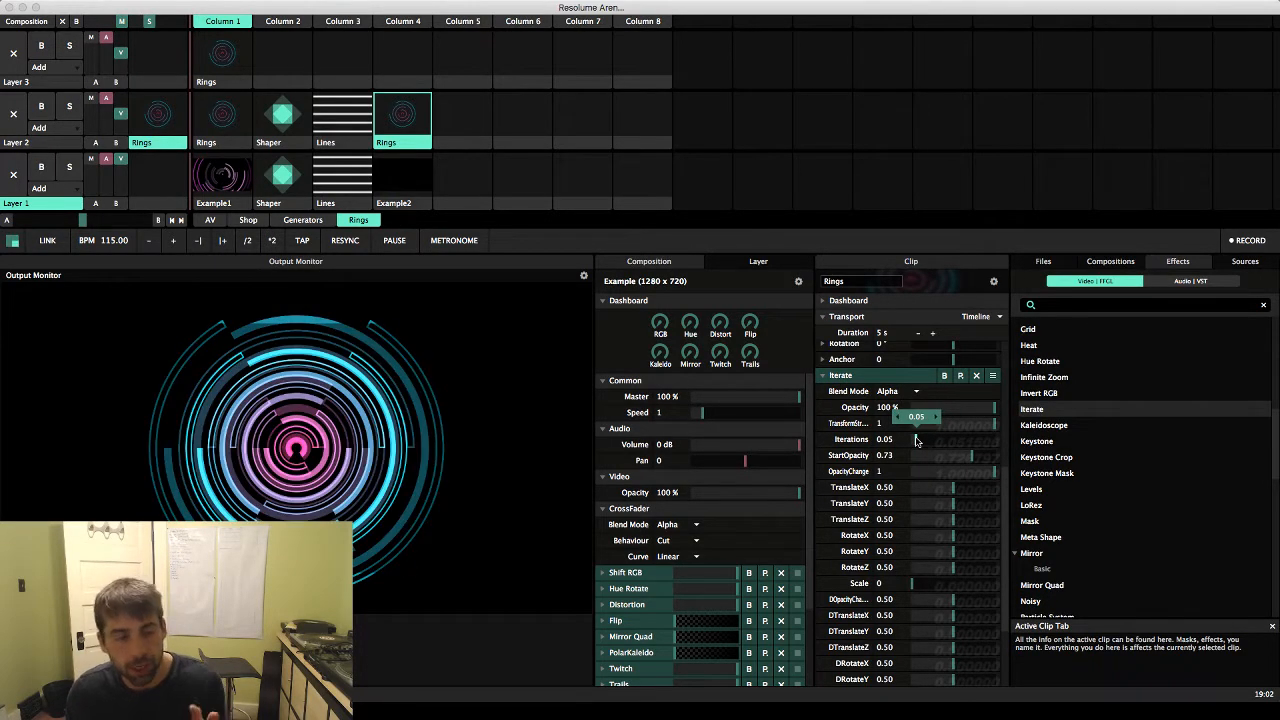
left_click_drag(916, 441, 915, 440)
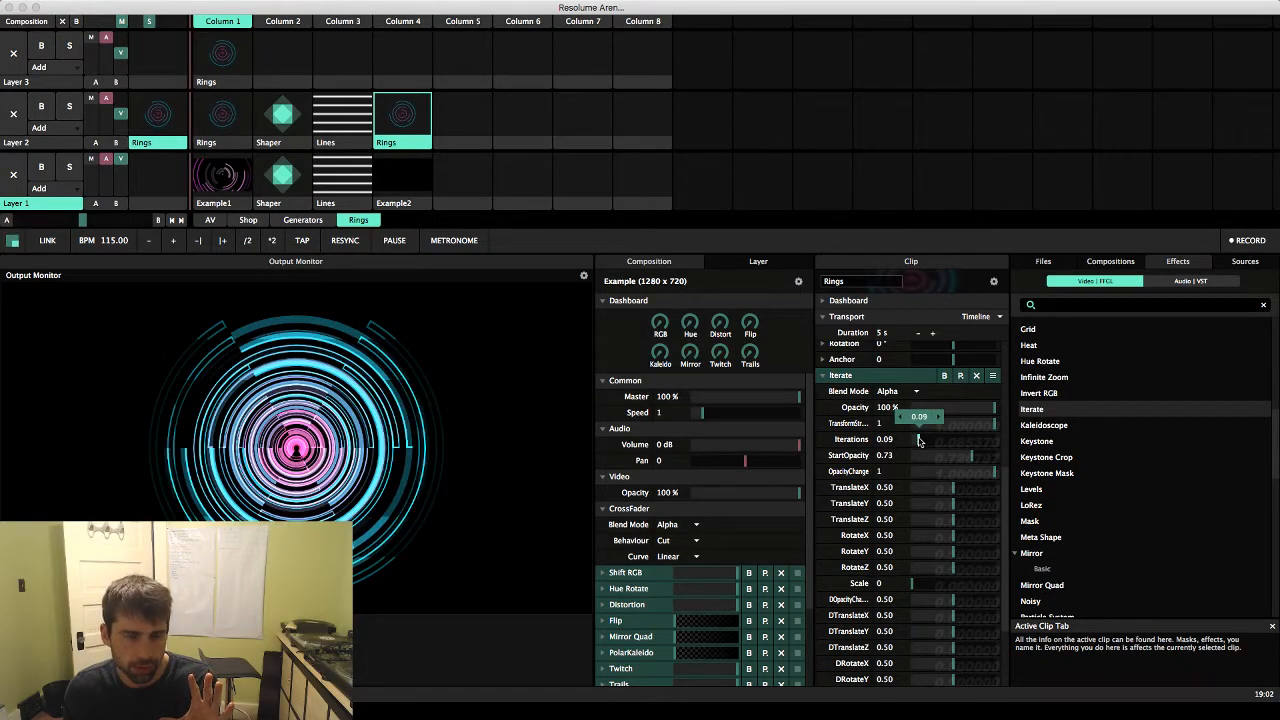
left_click_drag(918, 440, 921, 440)
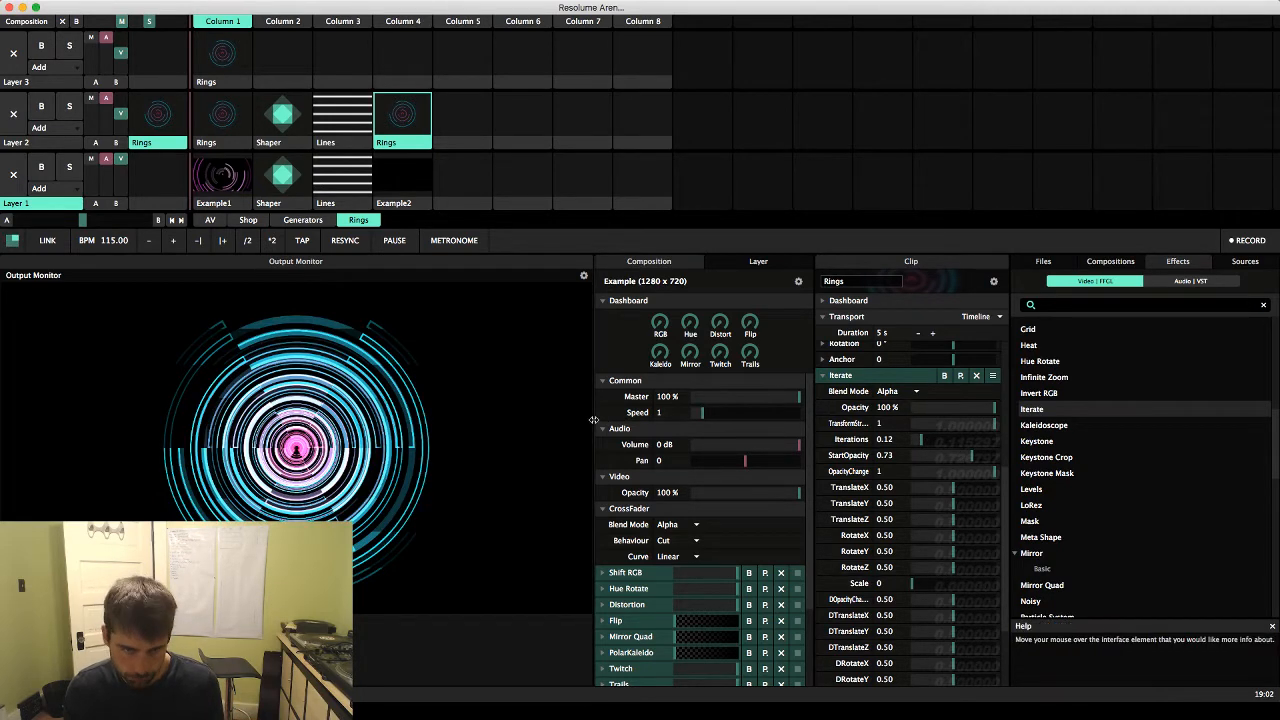
Enlarge the Output Monitor further and compare the rings with Iterate bypassed and active
left_click_drag(605, 424, 647, 424)
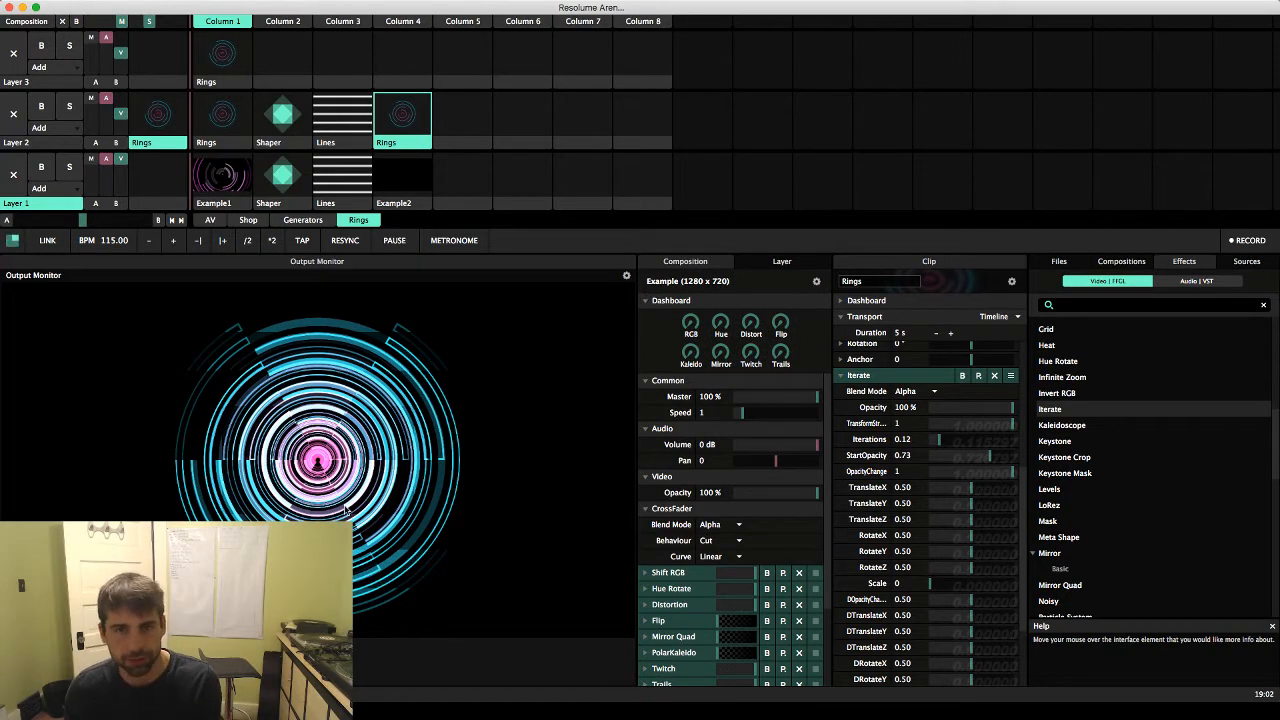
left_click(962, 375)
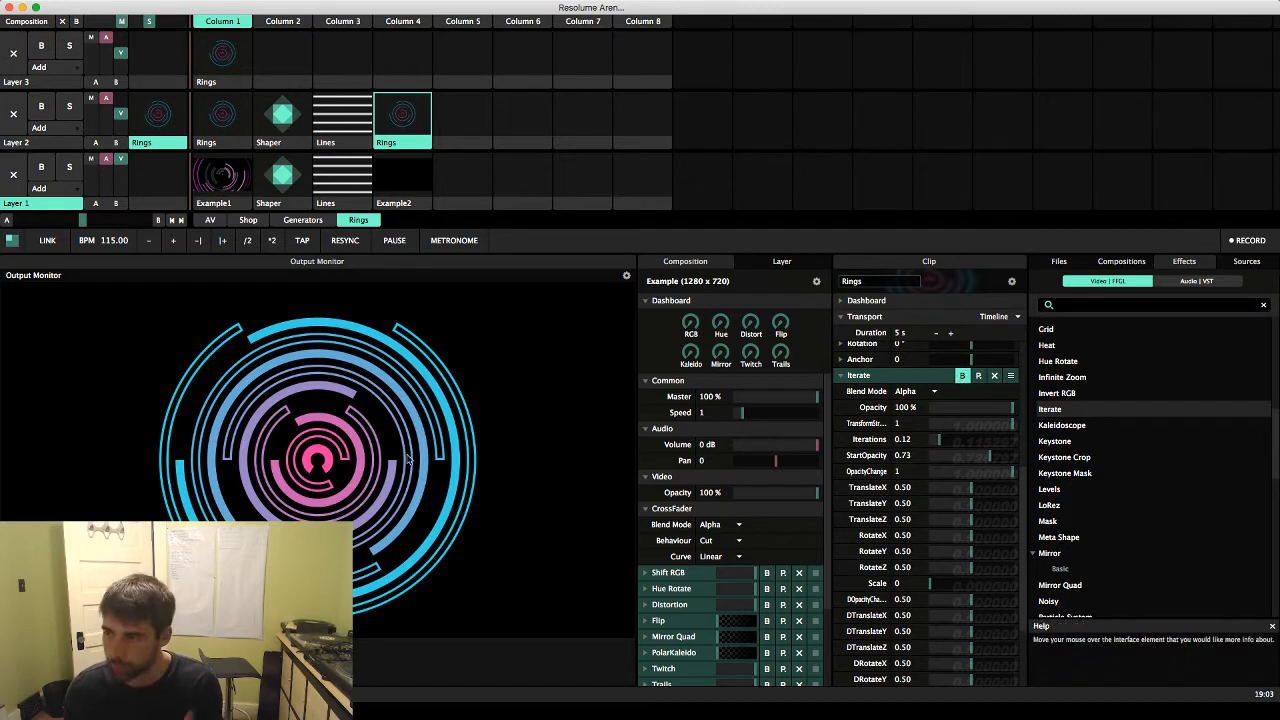
left_click(962, 375)
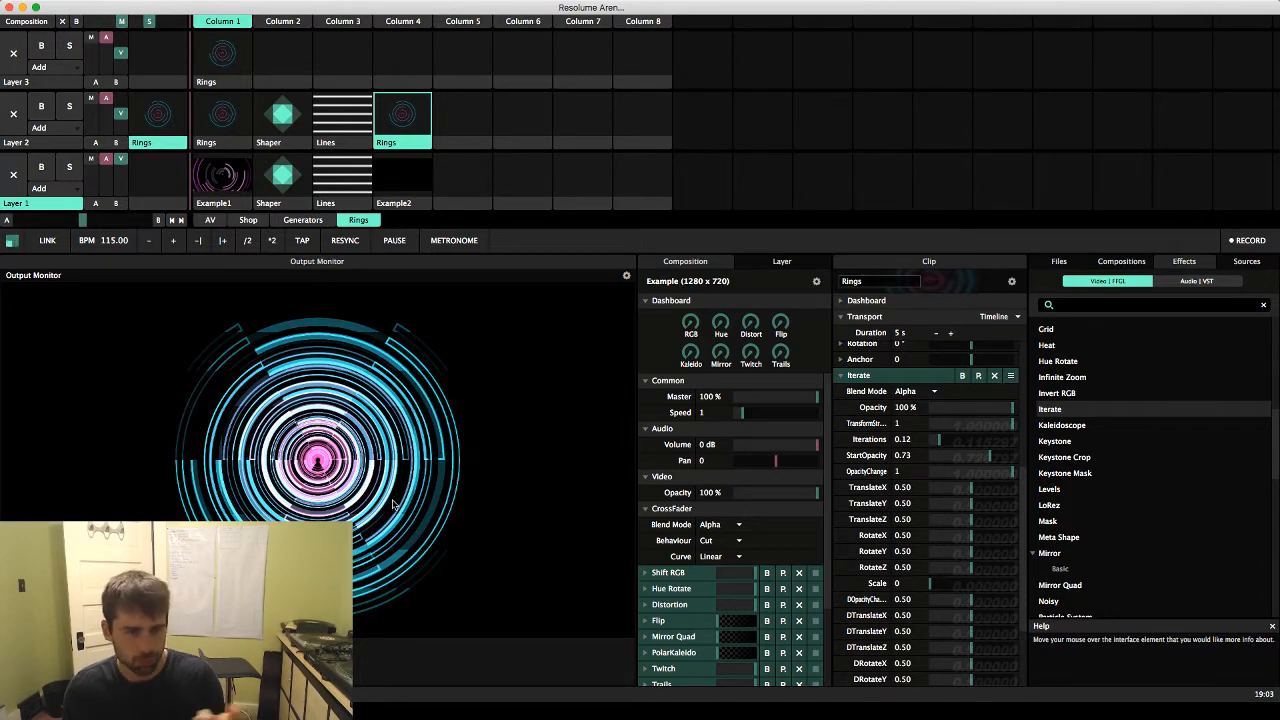
Try the Iterate effect's RotateY at 0
scroll(962, 493, "down", 1)
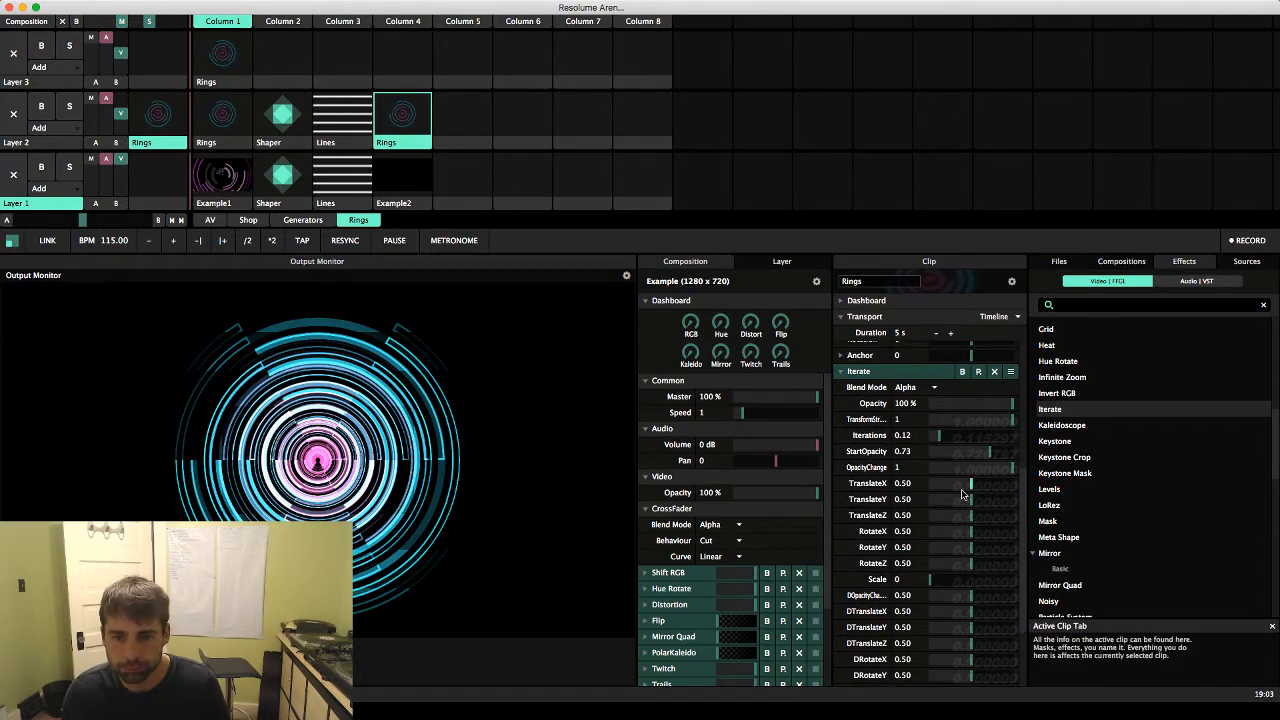
scroll(962, 493, "down", 2)
left_click_drag(970, 477, 927, 540)
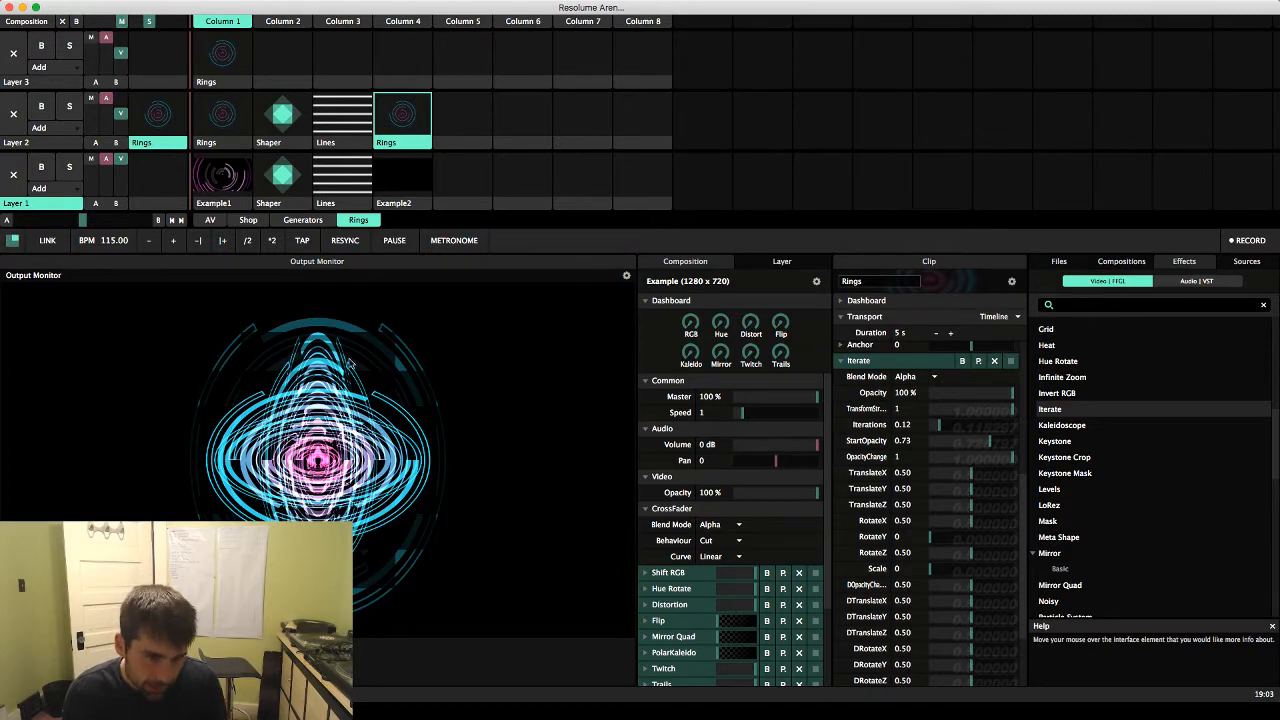
Try the Iterate effect above Transform in the clip's chain, moving it back below Transform
scroll(922, 414, "up", 3)
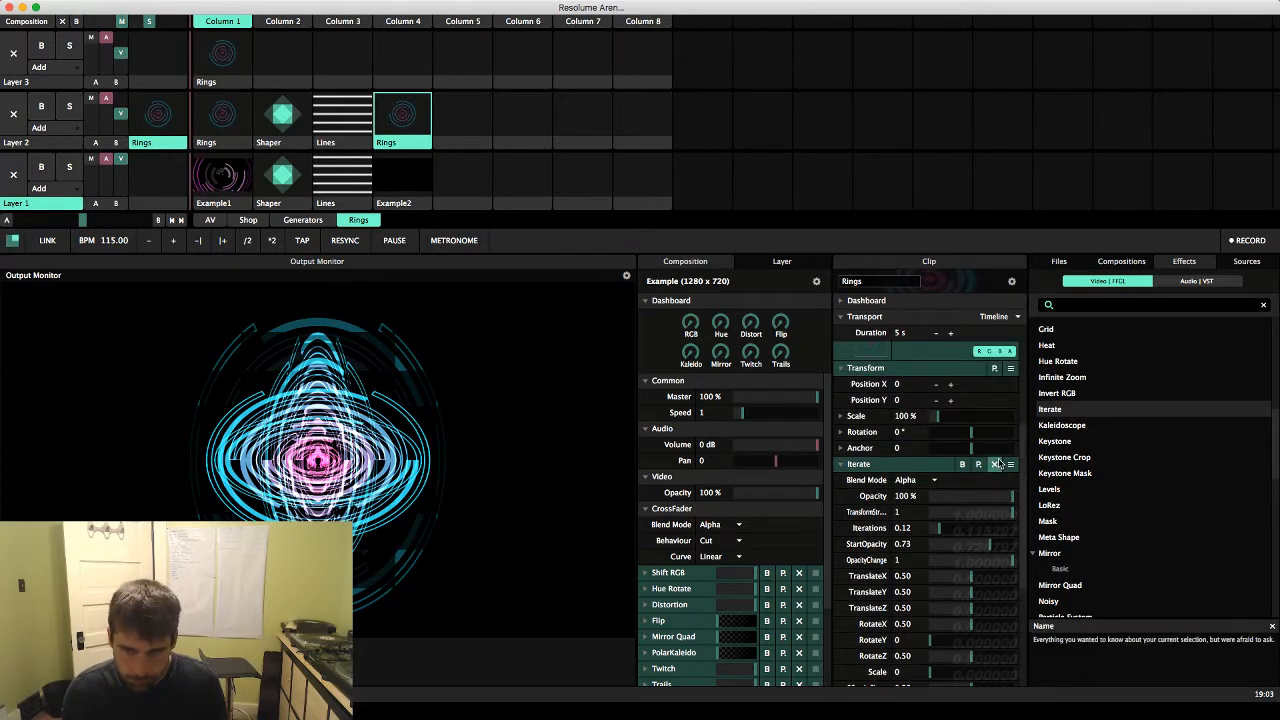
scroll(998, 430, "down", 3)
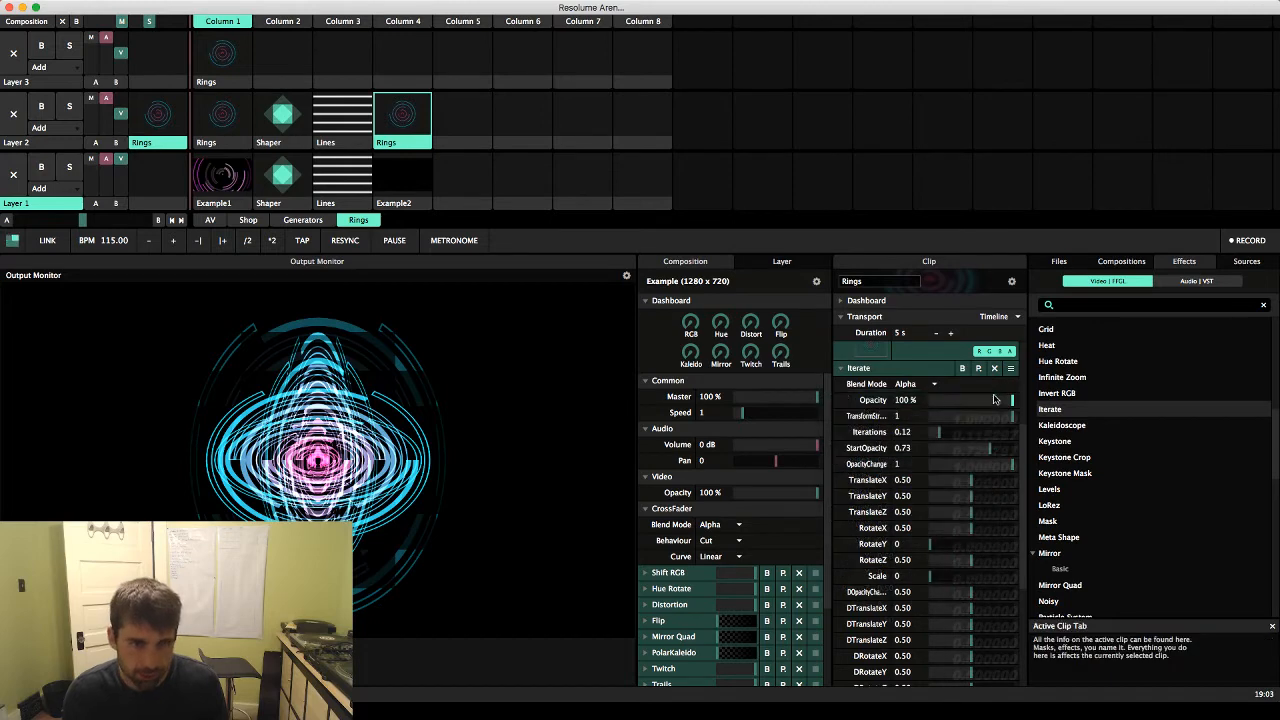
left_click(842, 368)
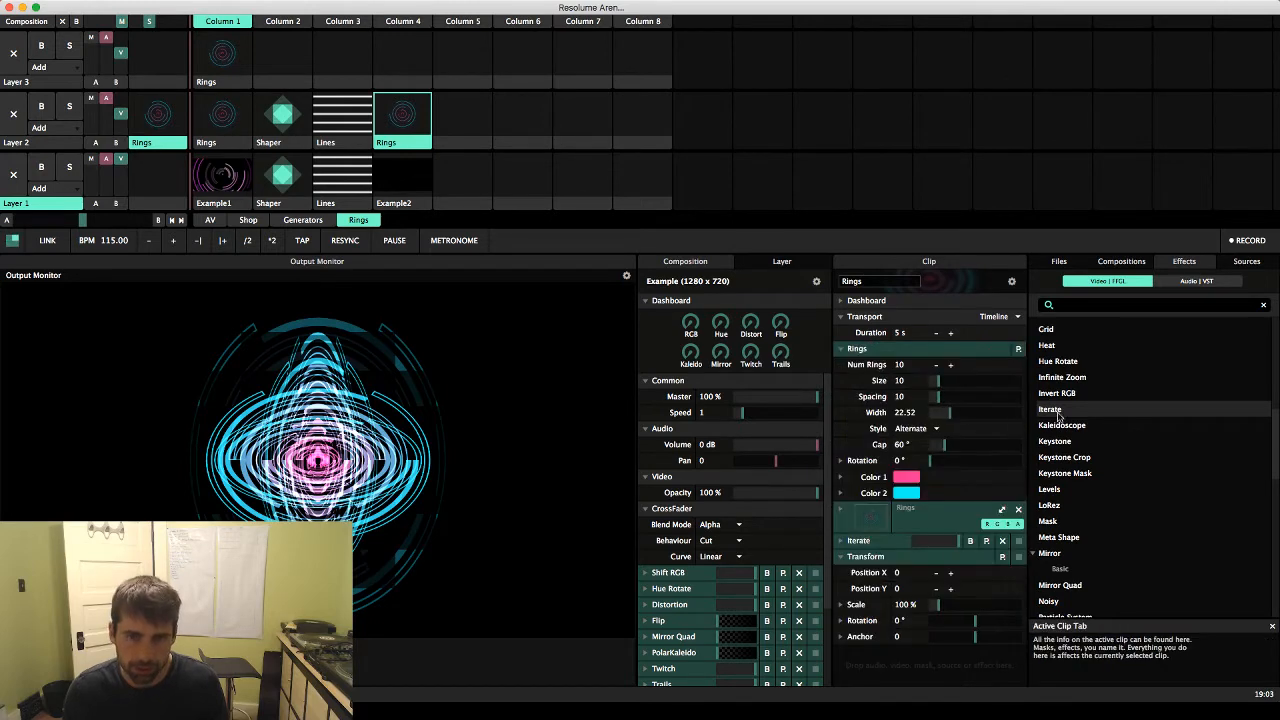
left_click_drag(1020, 562, 1003, 541)
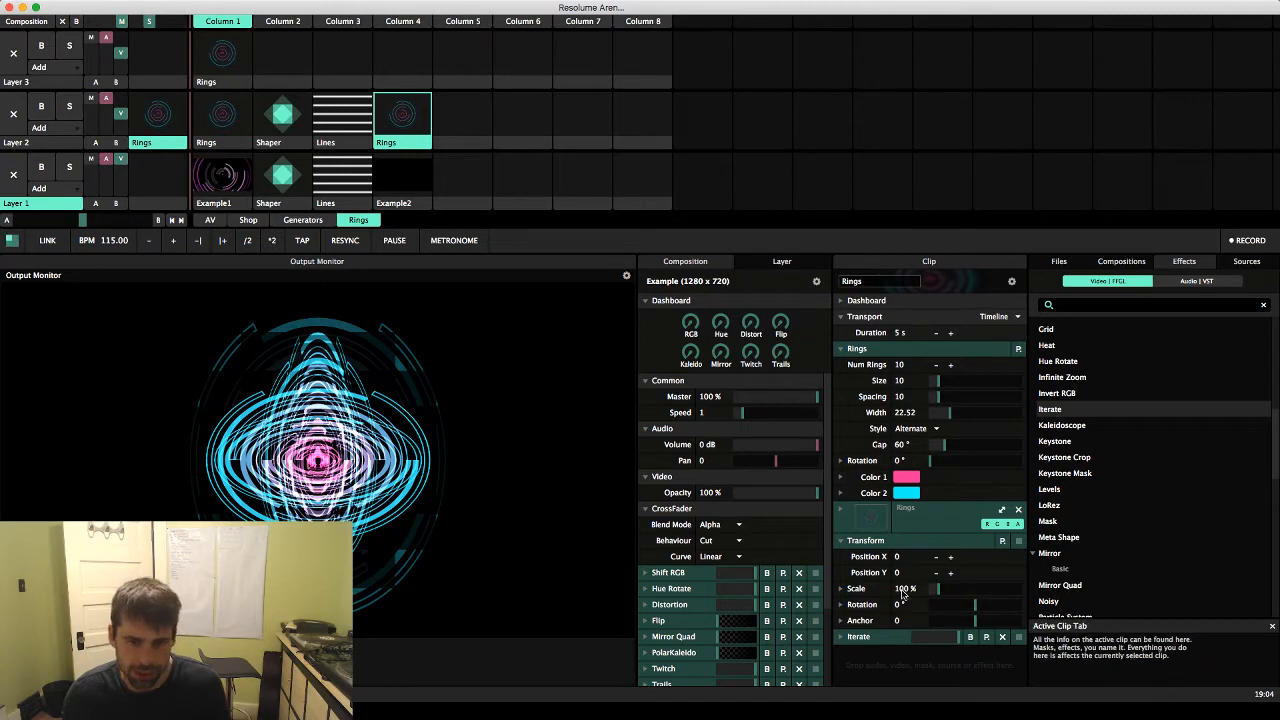
Set Iterate's StartOpacity to 1 and OpacityChange to 0.73, and reset RotateY to its default
left_click(846, 634)
scroll(930, 540, "down", 5)
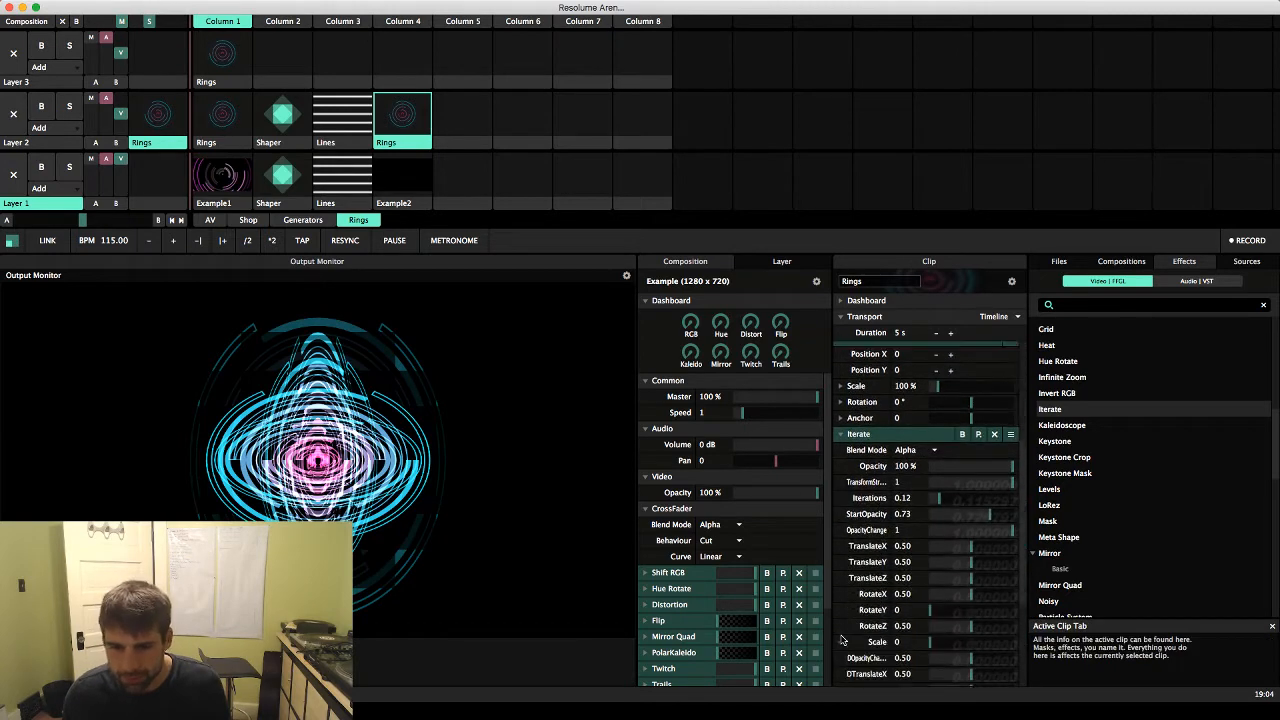
left_click_drag(976, 464, 1055, 467)
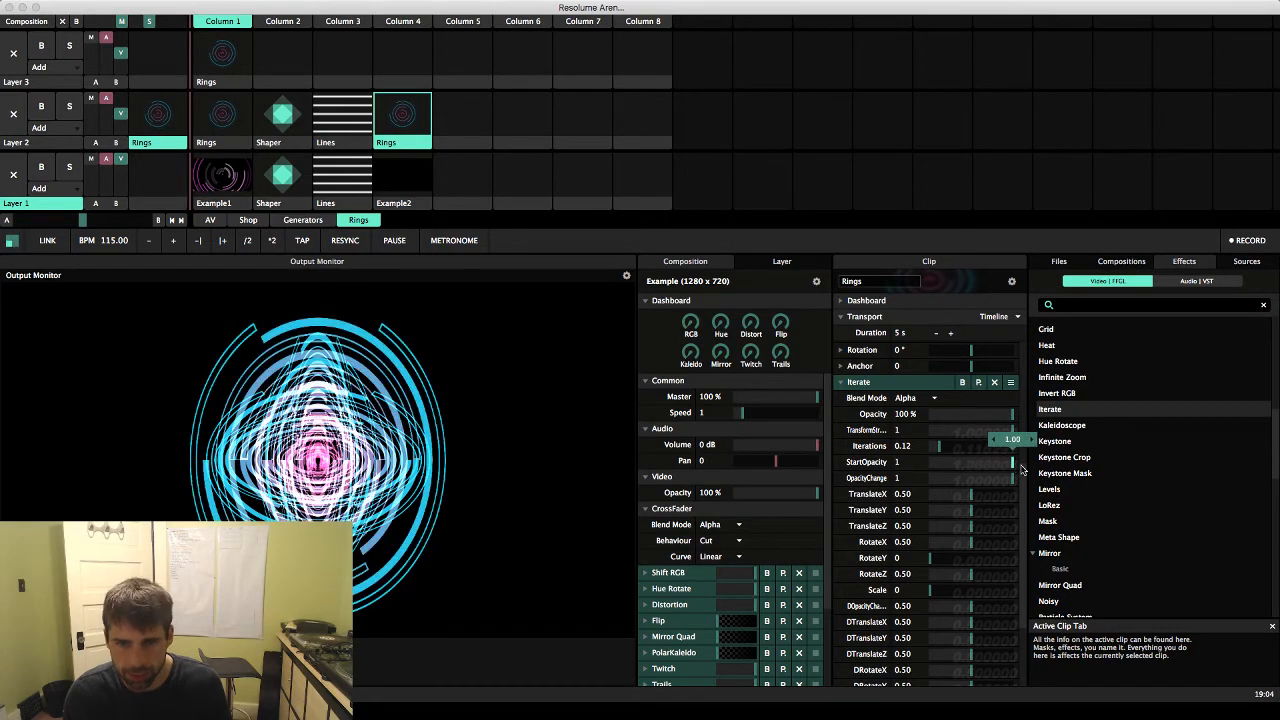
mouse_move(1013, 478)
left_mouse_down()
mouse_move(922, 483)
mouse_move(1008, 487)
mouse_move(1005, 463)
mouse_move(970, 468)
mouse_move(1035, 464)
mouse_move(990, 478)
left_mouse_up()
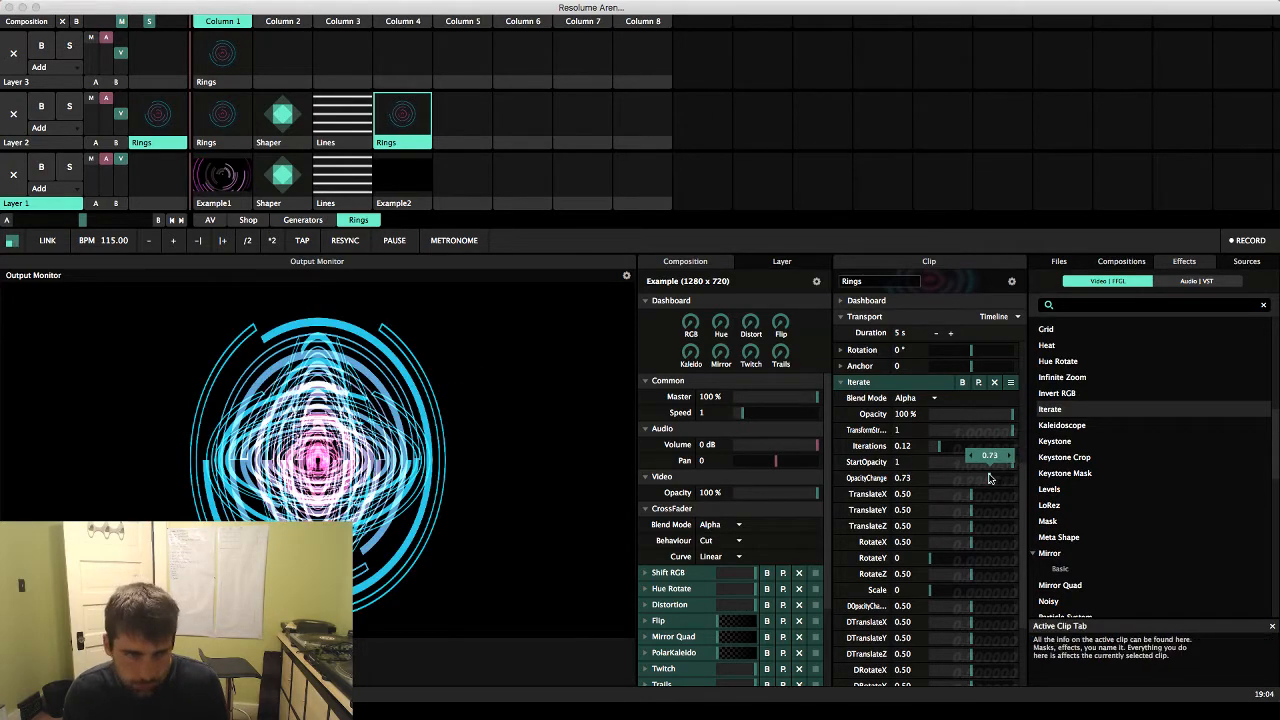
double_click(930, 559)
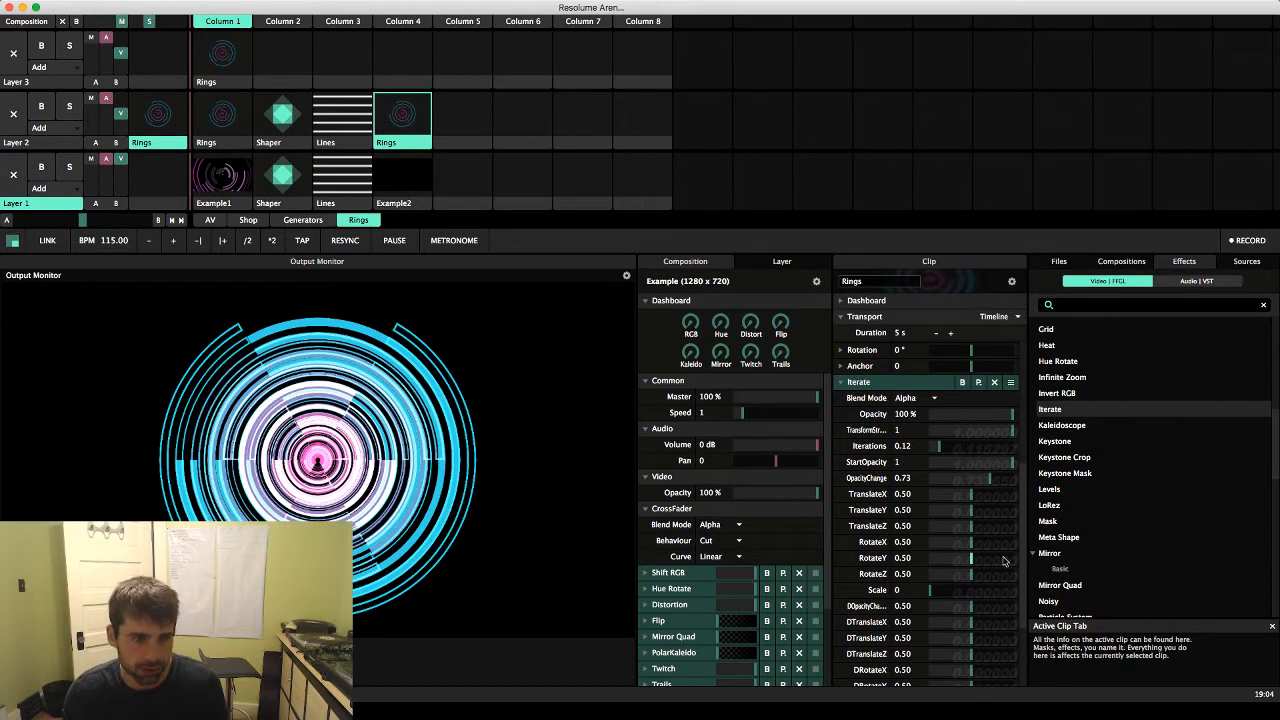
Set Iterate's OpacityChange to 0.31 and try its translate and rotate parameters, restoring them to their defaults
left_click_drag(960, 483, 926, 522)
right_click(999, 513)
scroll(998, 513, "down", 1)
scroll(997, 513, "down", 1)
right_click(928, 535)
scroll(934, 521, "down", 1)
right_click(934, 521)
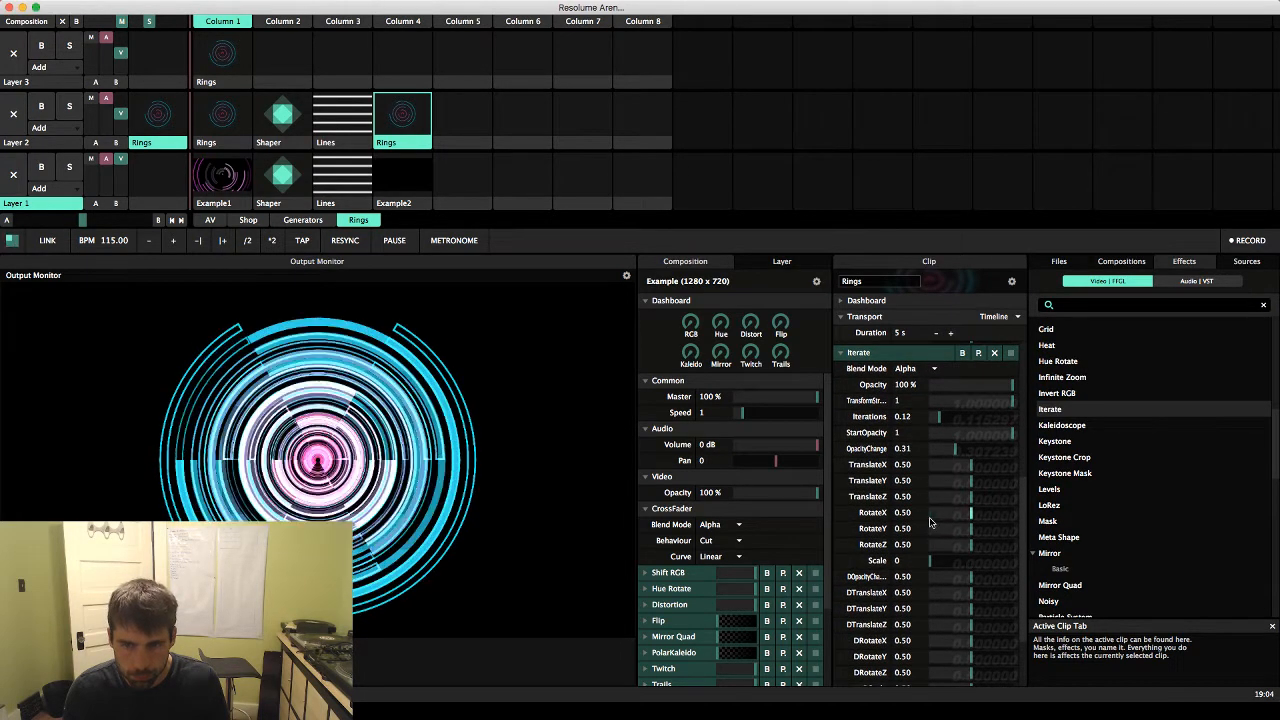
Try Iterate's DRotateX and DScale parameters, restoring both to 0.50
scroll(945, 520, "down", 3)
mouse_move(960, 518)
left_mouse_down()
mouse_move(902, 524)
mouse_move(1040, 528)
mouse_move(940, 535)
mouse_move(958, 530)
left_mouse_up()
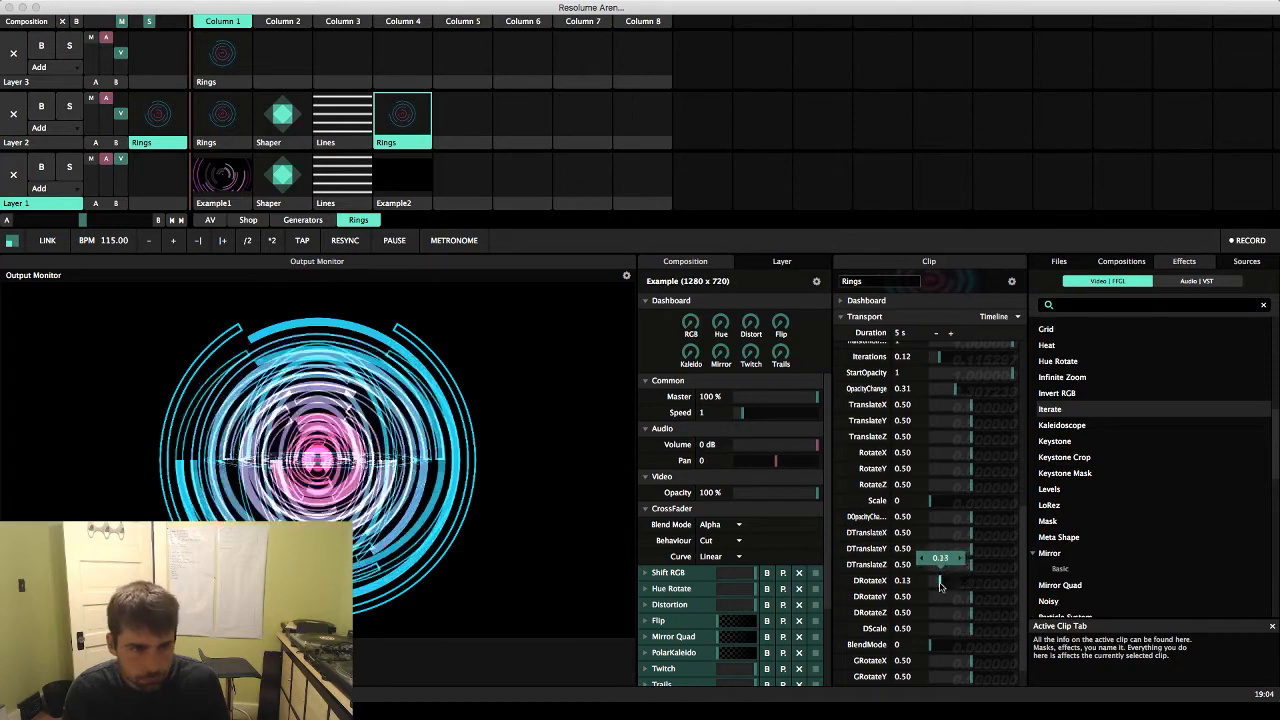
left_click_drag(969, 628, 1058, 628)
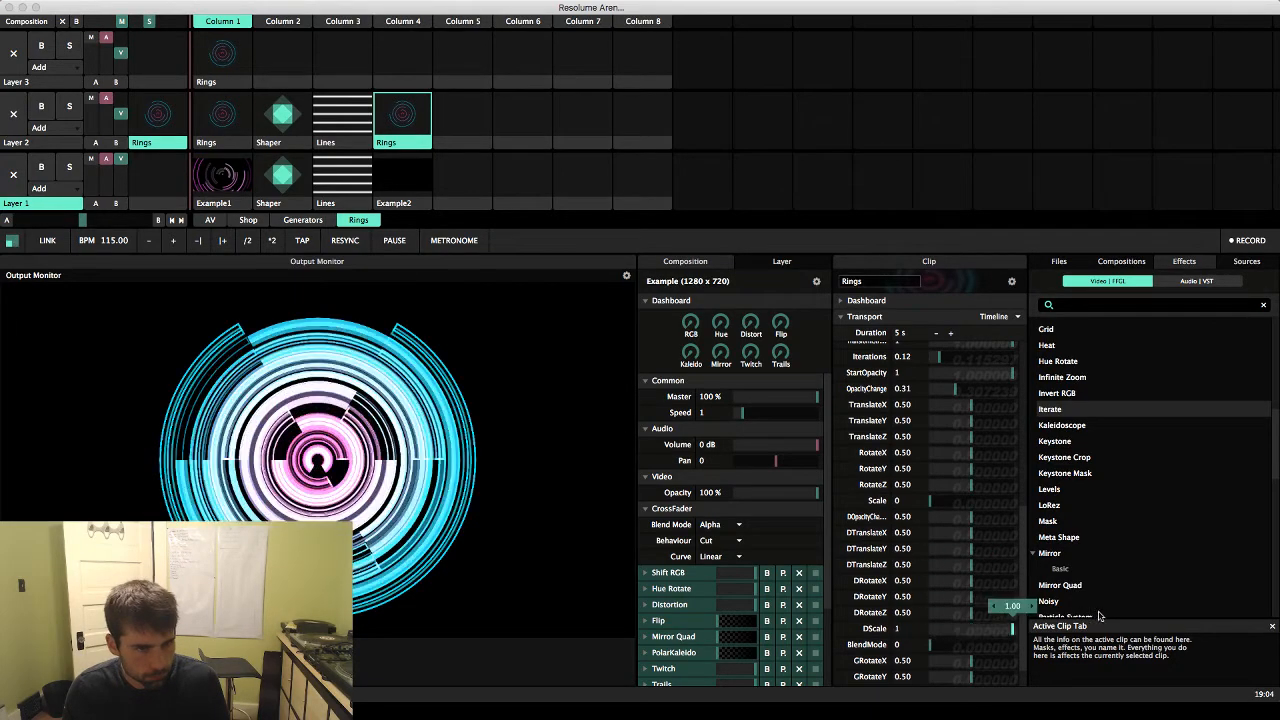
left_click(968, 627)
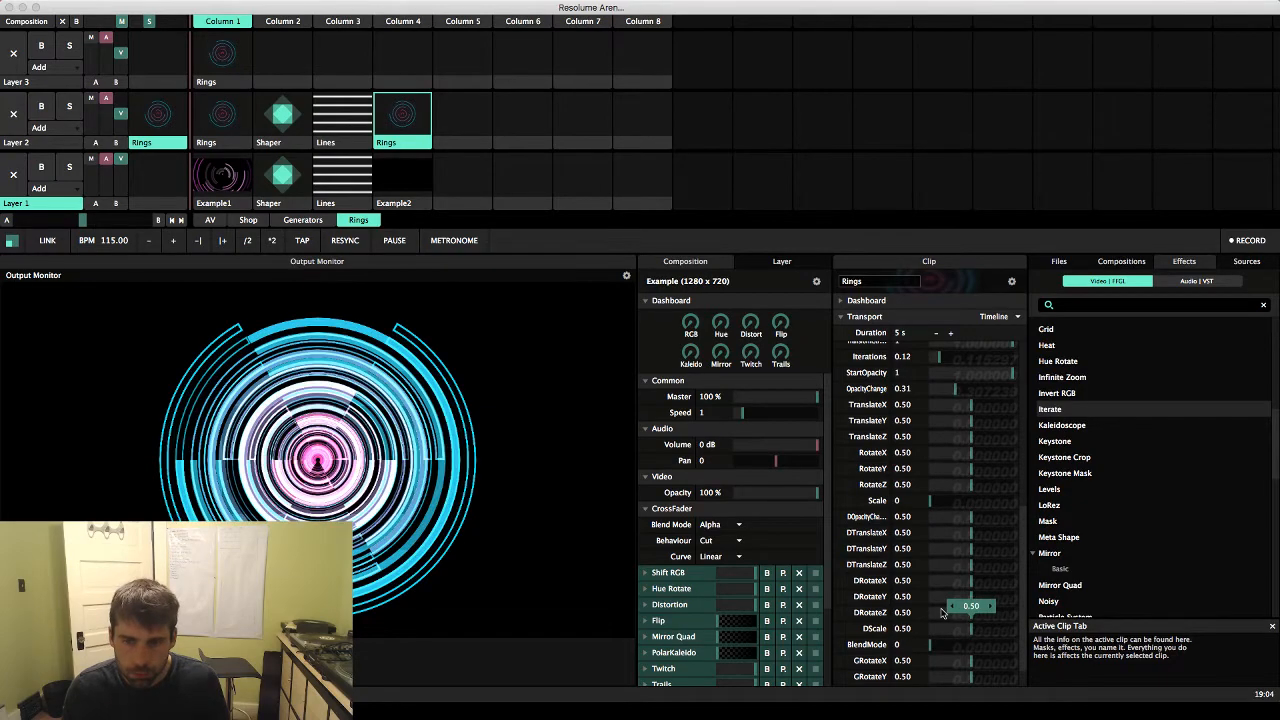
Try Iterate's DRotateZ and DRotateX parameters, restoring them to 0.50
left_click_drag(942, 613, 973, 622)
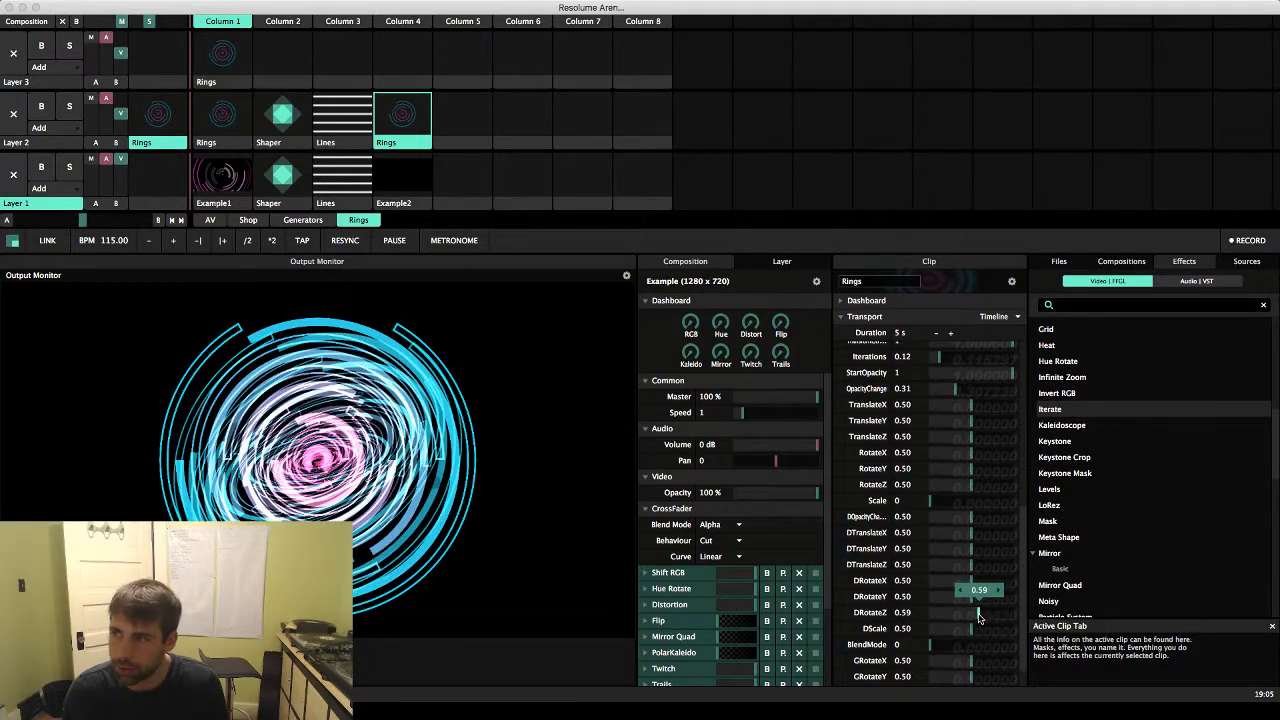
right_click(977, 615)
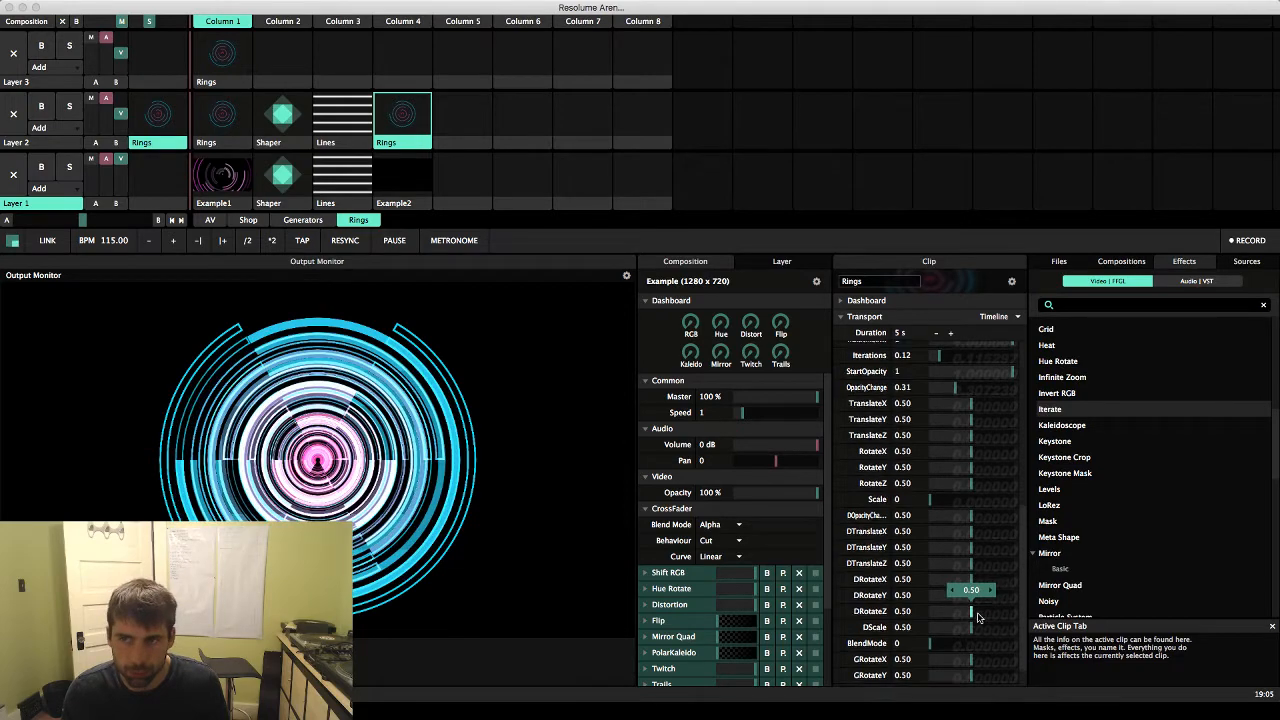
scroll(977, 615, "down", 1)
scroll(962, 590, "down", 1)
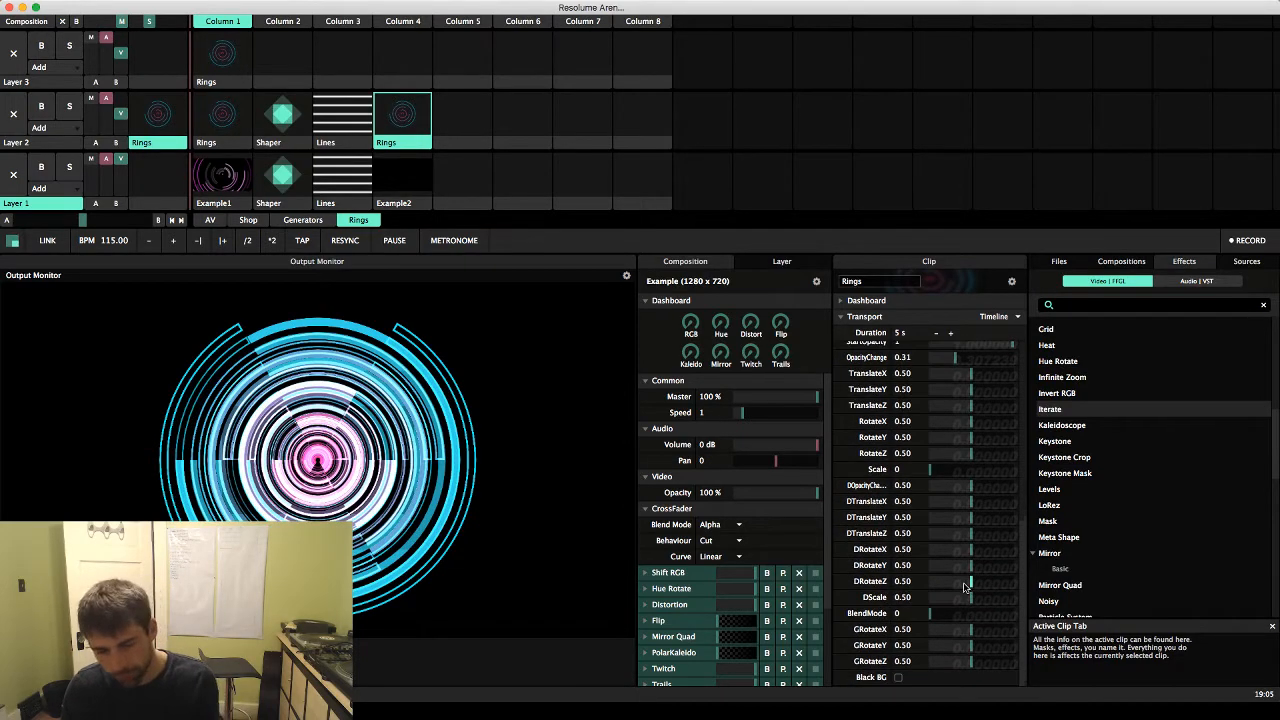
left_click_drag(965, 587, 1009, 549)
right_click(1010, 553)
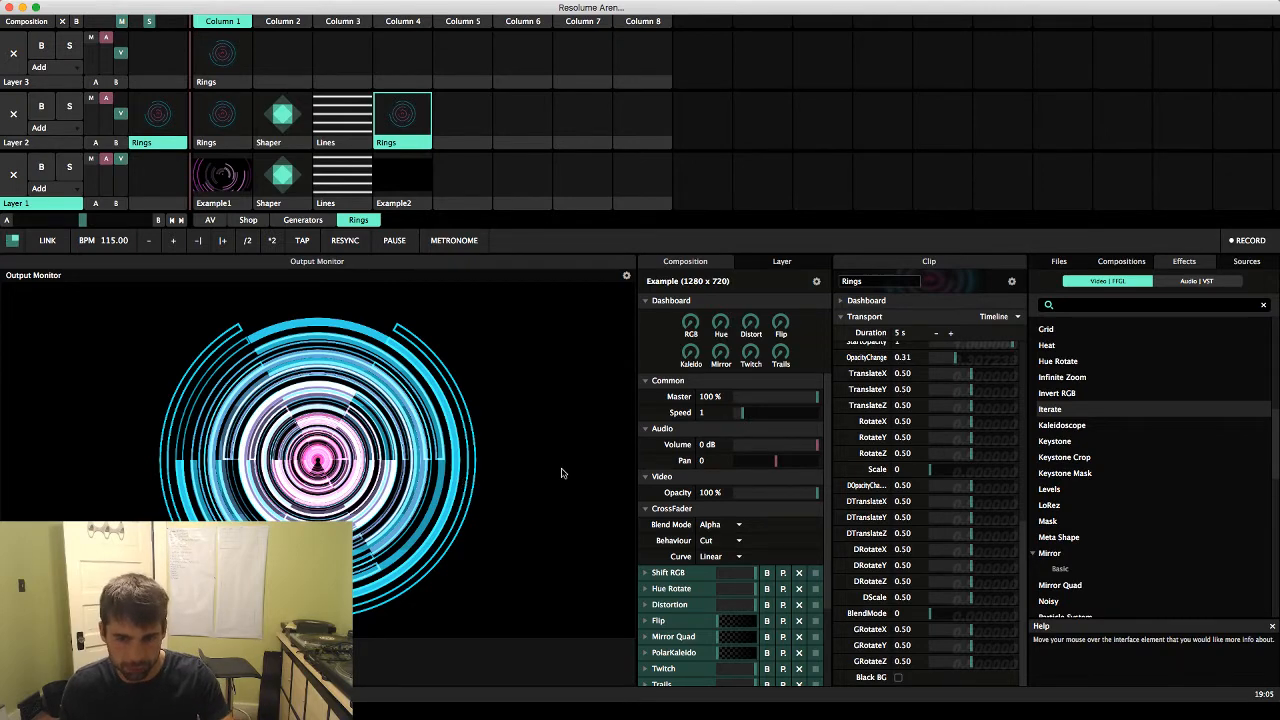
Try Iterate's BlendMode and a GRotateZ of 0.60, returning both to their defaults
left_click_drag(944, 620, 915, 620)
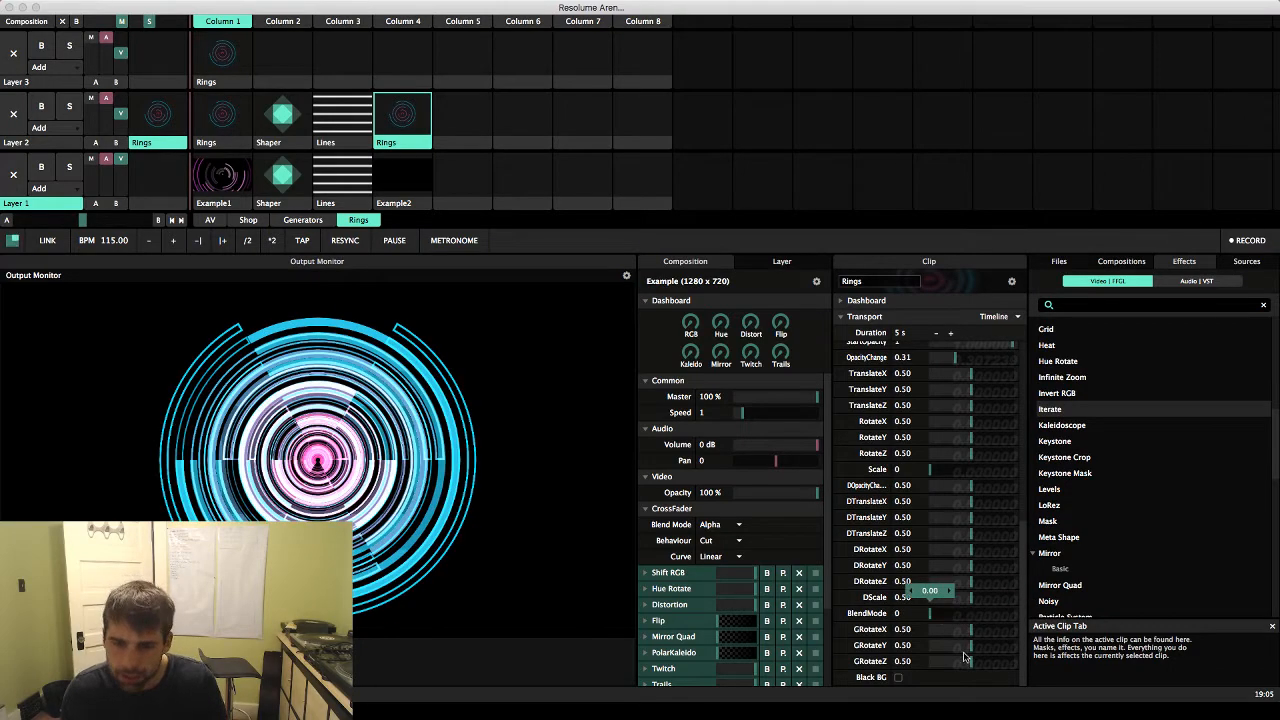
mouse_move(965, 657)
left_mouse_down()
mouse_move(932, 664)
mouse_move(980, 668)
left_mouse_up()
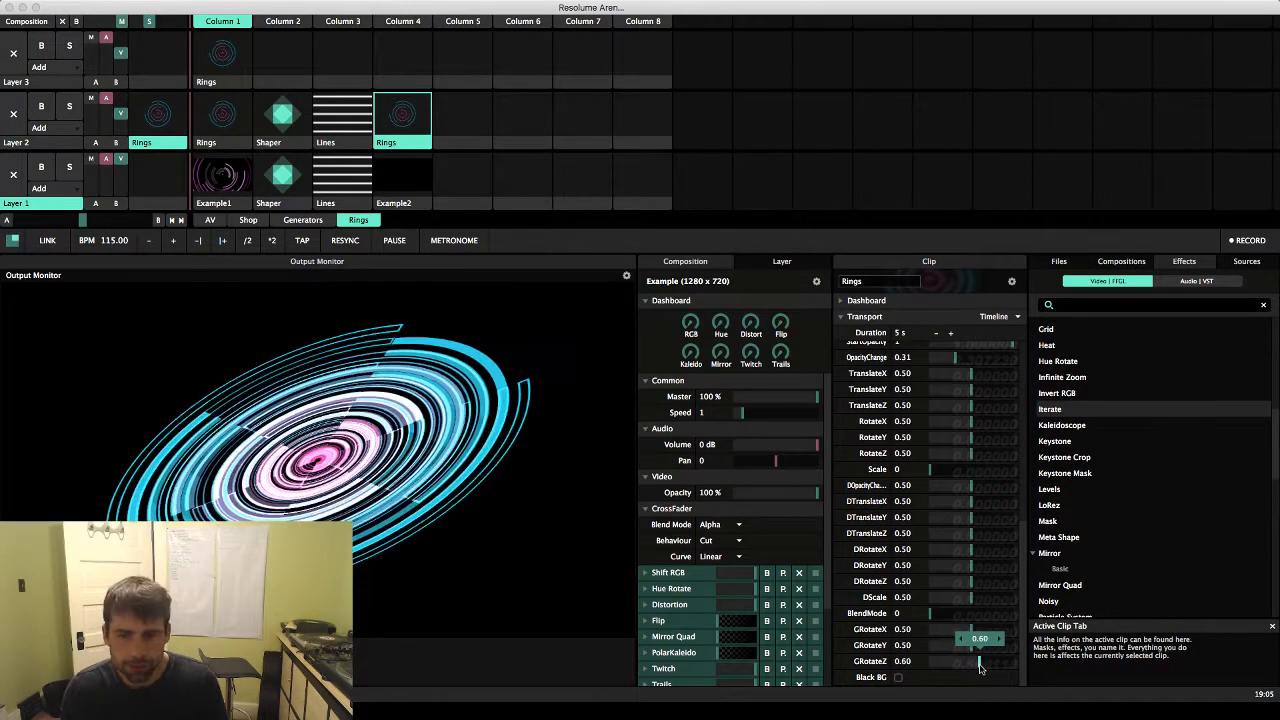
right_click(980, 668)
Set Iterate's OpacityChange to 0 and try its transform strength, returning that to 1
scroll(980, 668, "up", 3)
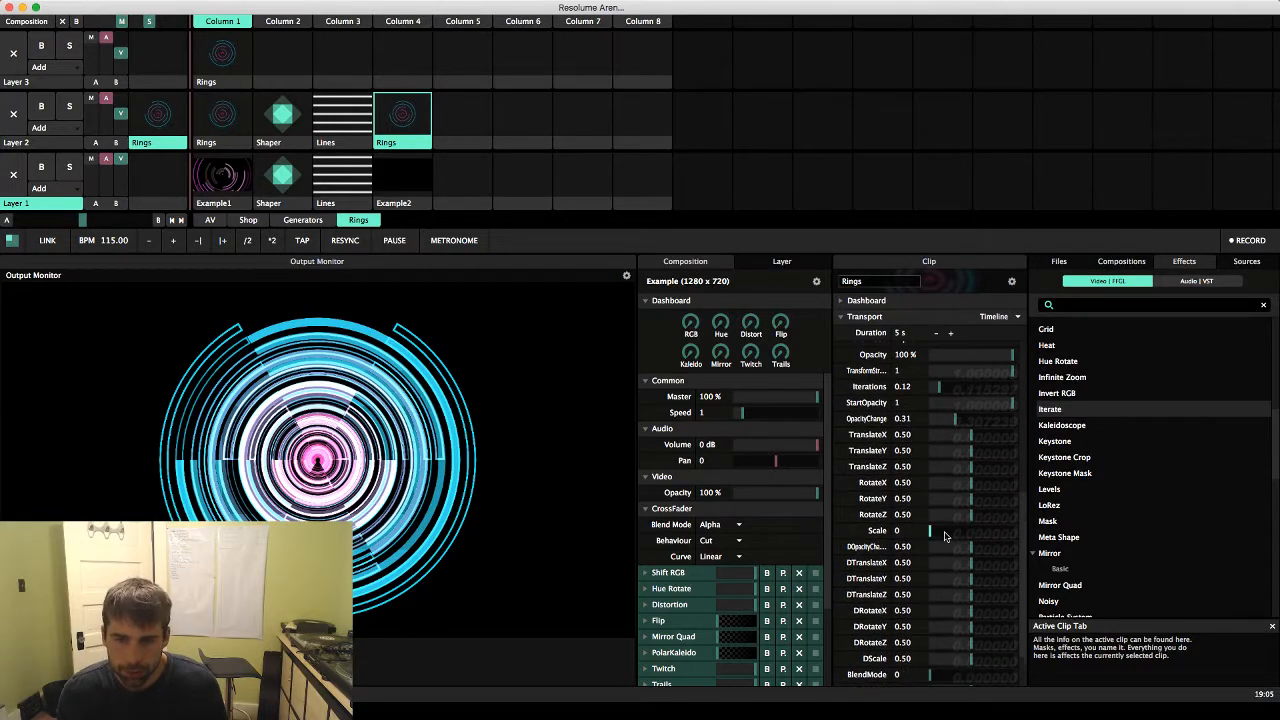
scroll(944, 530, "up", 4)
mouse_move(955, 509)
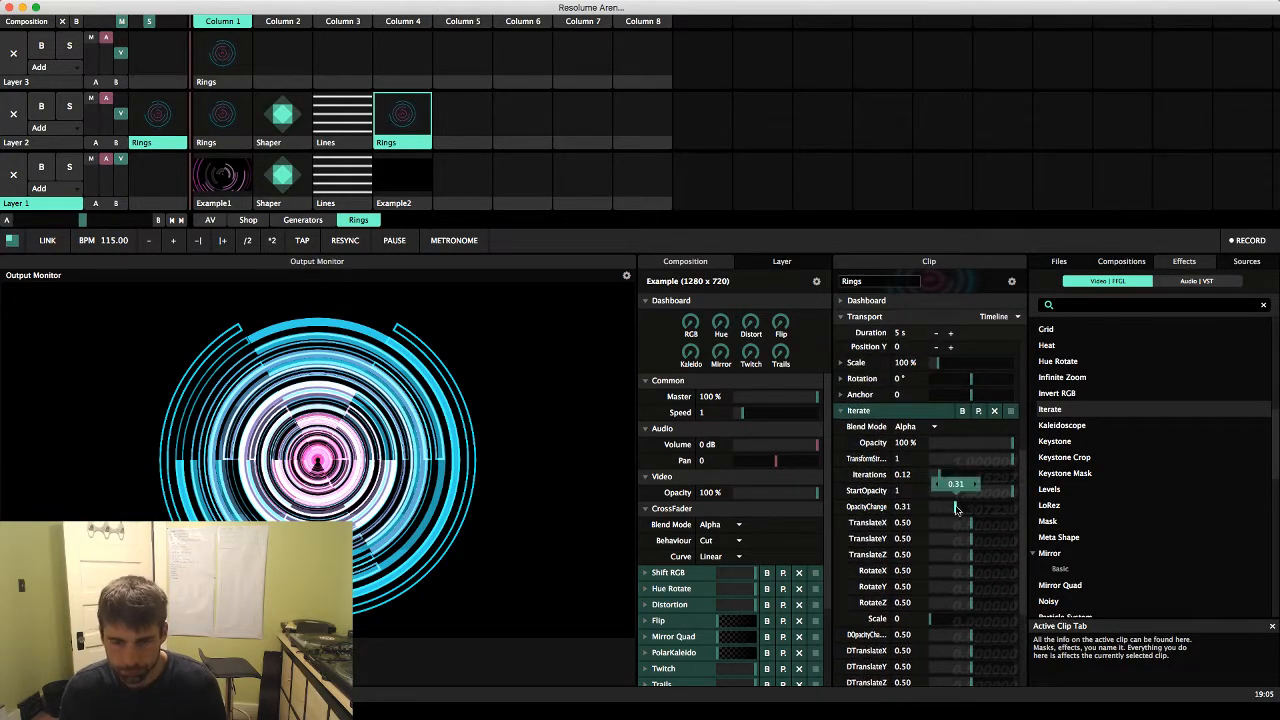
left_click_drag(955, 509, 935, 509)
left_click_drag(1012, 459, 1040, 481)
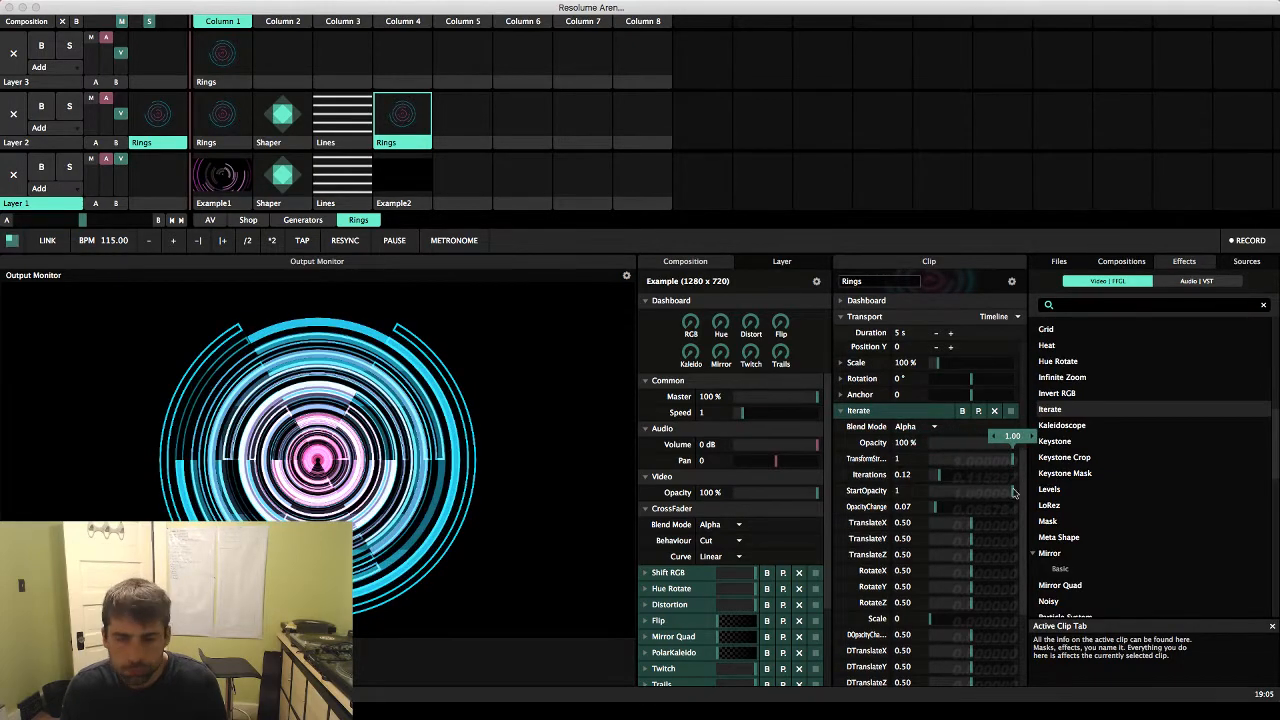
left_click_drag(944, 510, 973, 541)
Try Iterate's DTranslate, DScale, BlendMode and GRotateX parameters, restoring them to their defaults
scroll(960, 530, "down", 4)
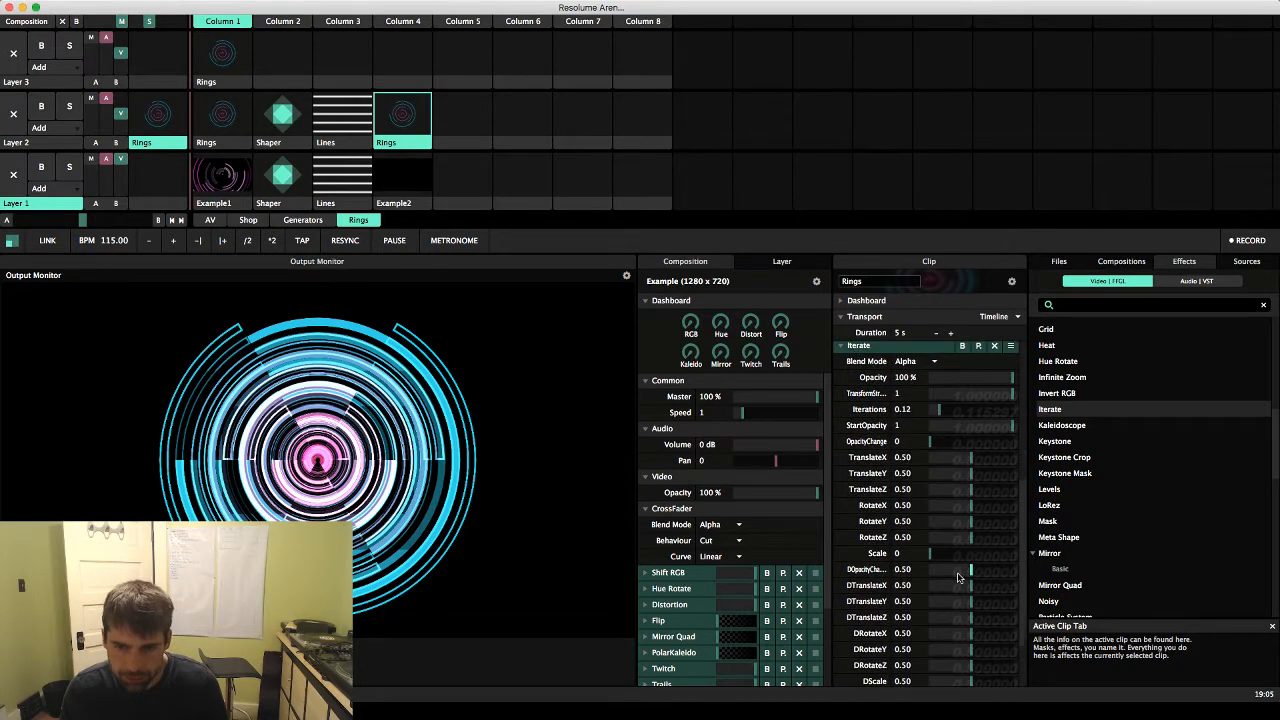
left_click_drag(956, 523, 950, 529)
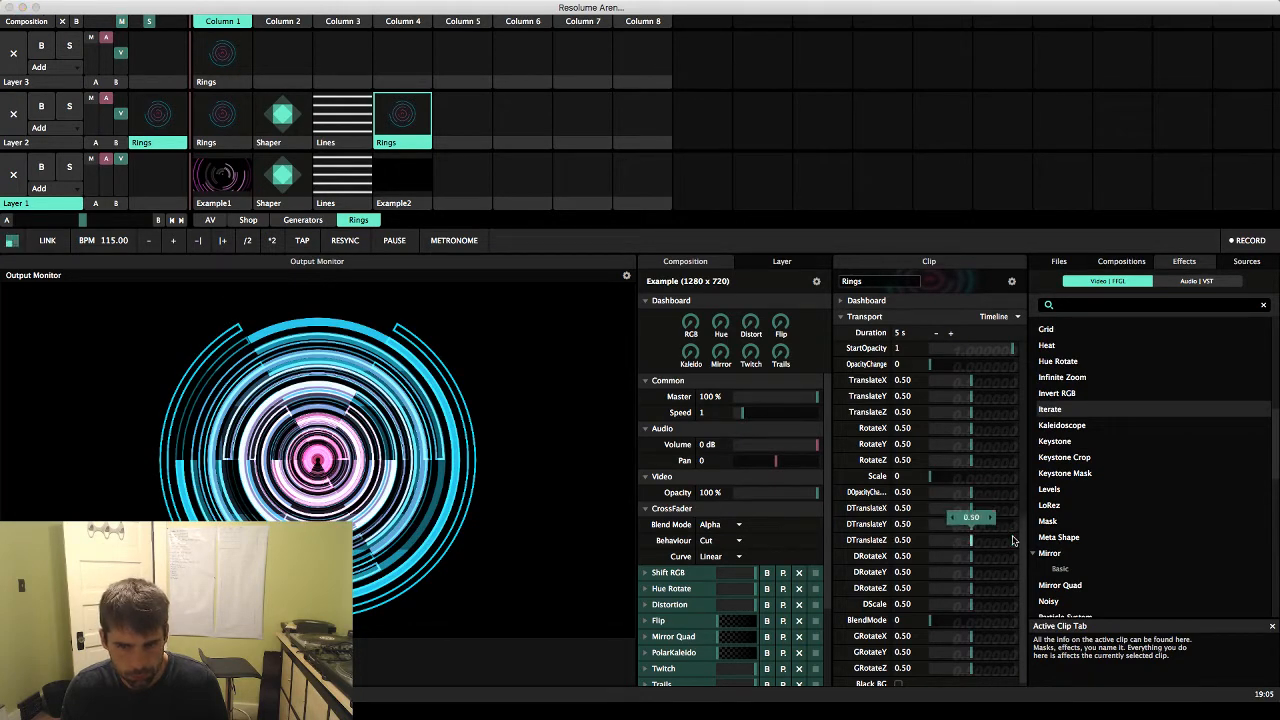
mouse_move(970, 604)
left_mouse_down()
mouse_move(940, 606)
mouse_move(962, 606)
left_mouse_up()
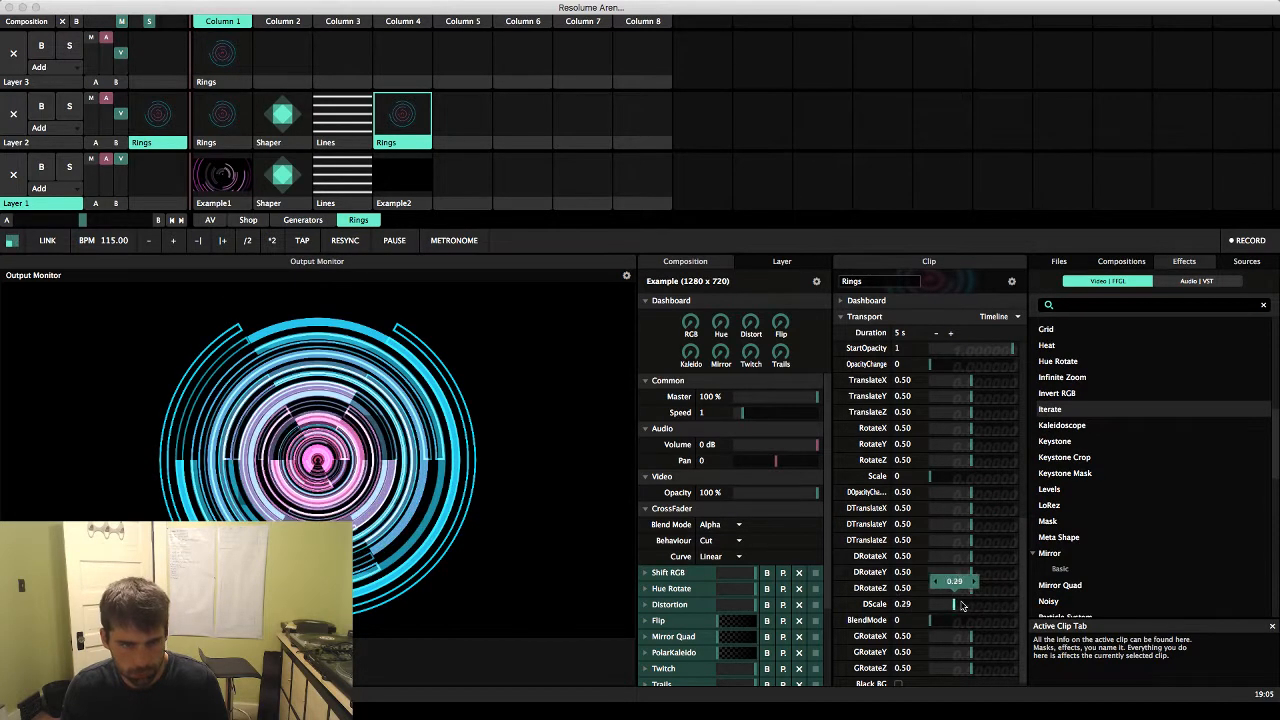
double_click(960, 606)
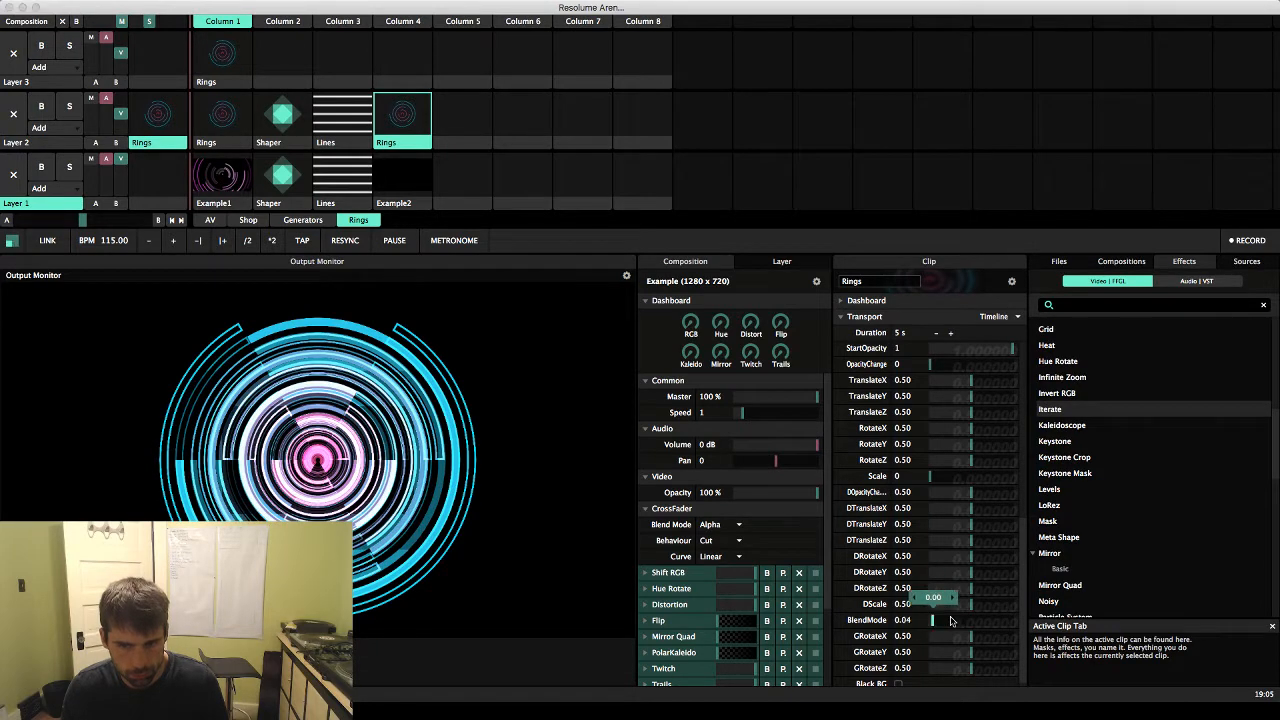
mouse_move(970, 637)
left_mouse_down()
mouse_move(934, 637)
mouse_move(950, 639)
left_mouse_up()
right_click(950, 640)
Set the Rings source's Rotation to 191.45° and Iterate's Iterations to 0.06
scroll(950, 600, "up", 3)
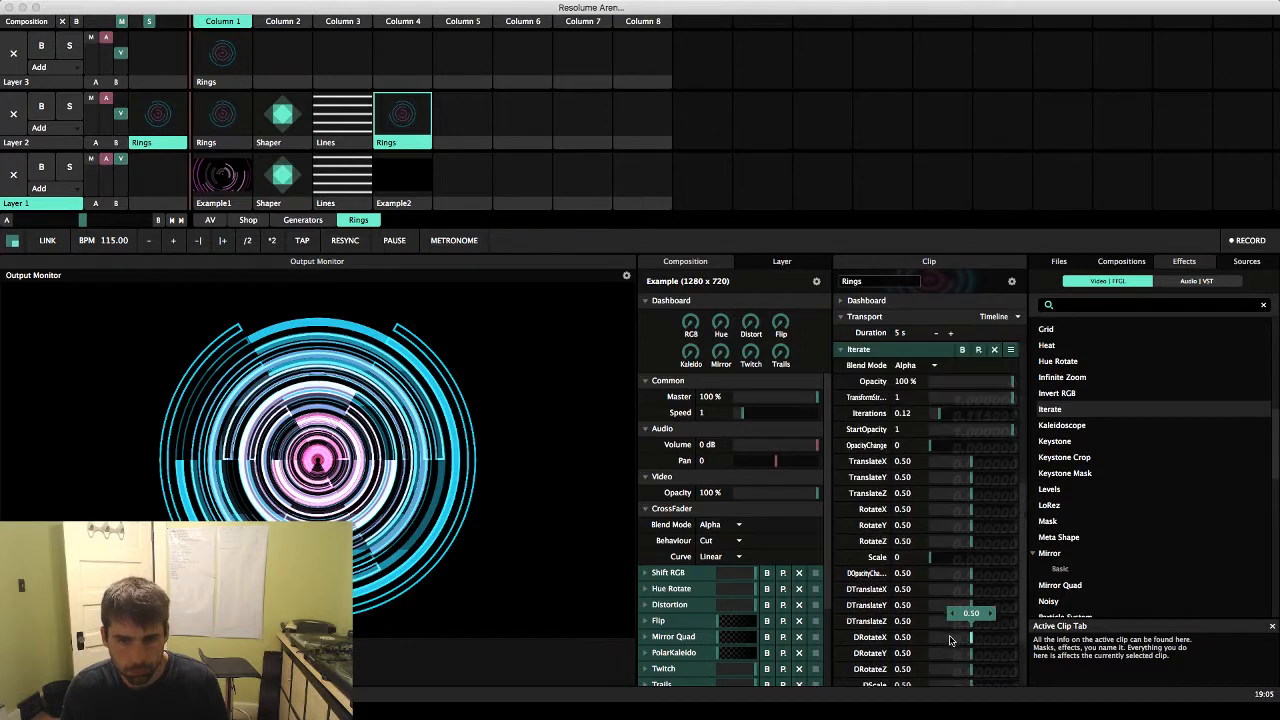
left_click_drag(939, 469, 974, 460)
scroll(935, 474, "up", 5)
left_click(943, 445)
scroll(950, 520, "down", 5)
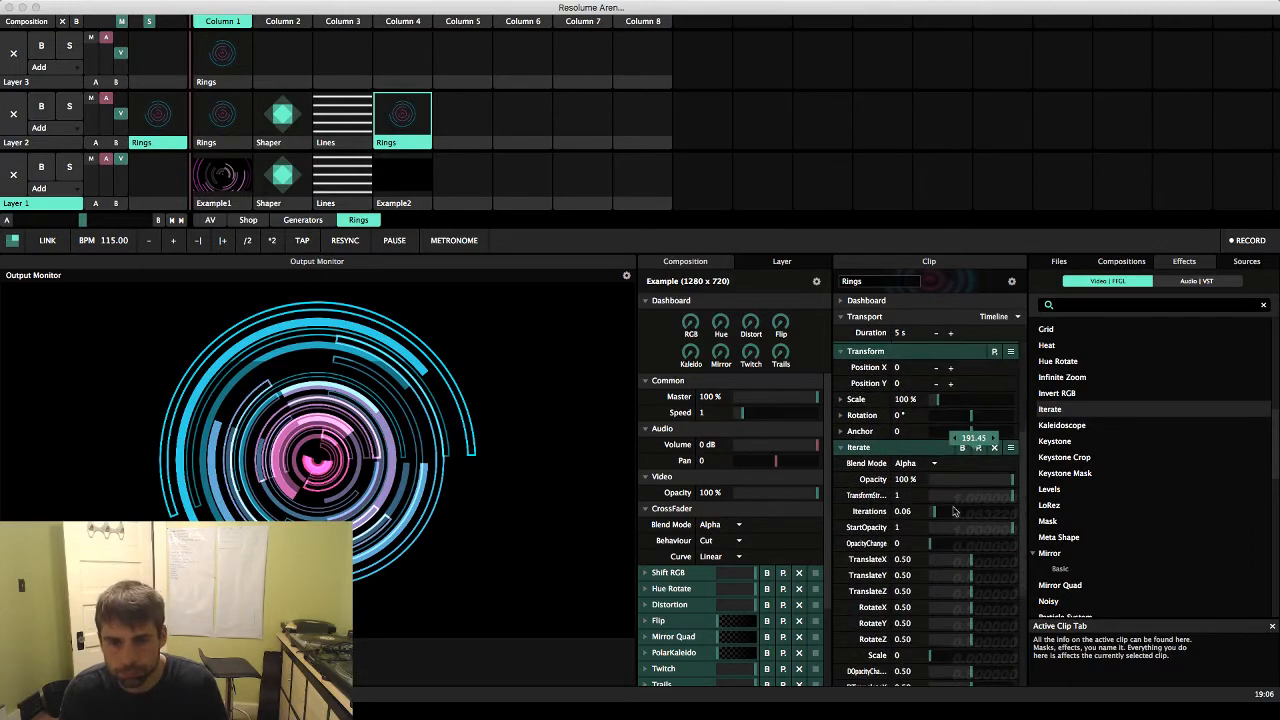
Set Iterate's Scale to 1 and its Iterations to 0.16
left_click_drag(930, 590, 1016, 594)
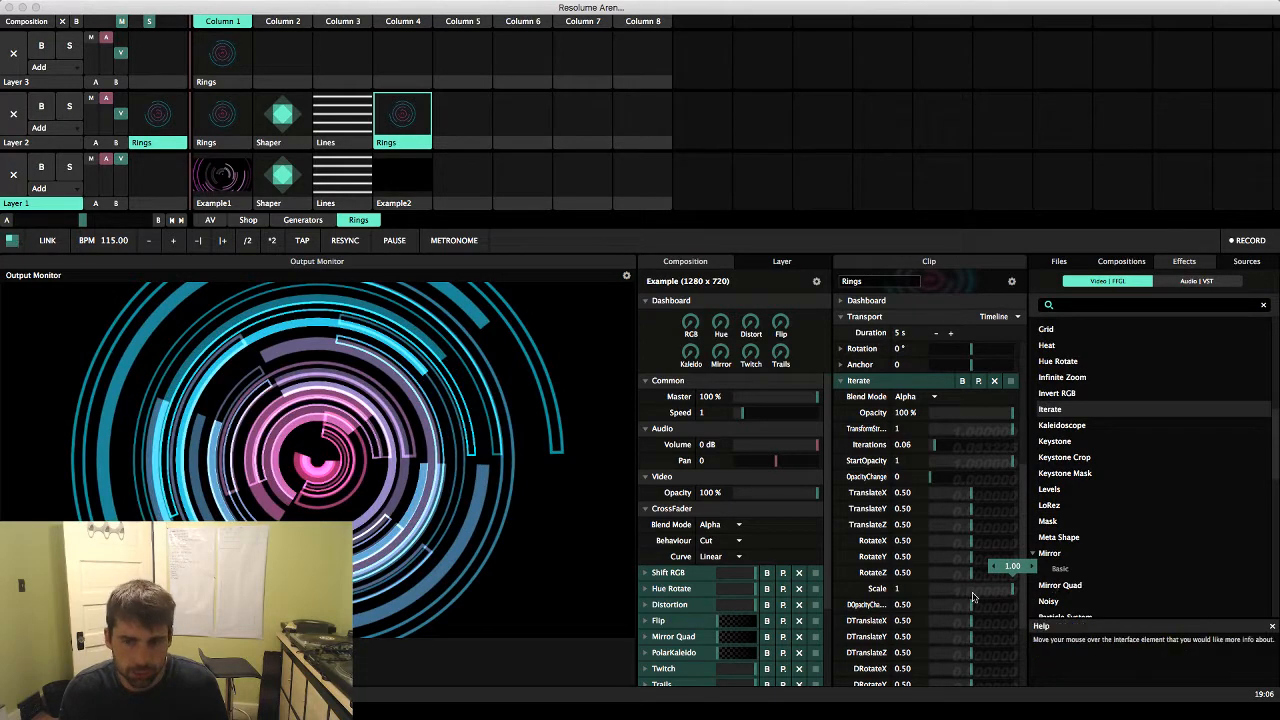
scroll(948, 612, "up", 8)
scroll(945, 624, "down", 2)
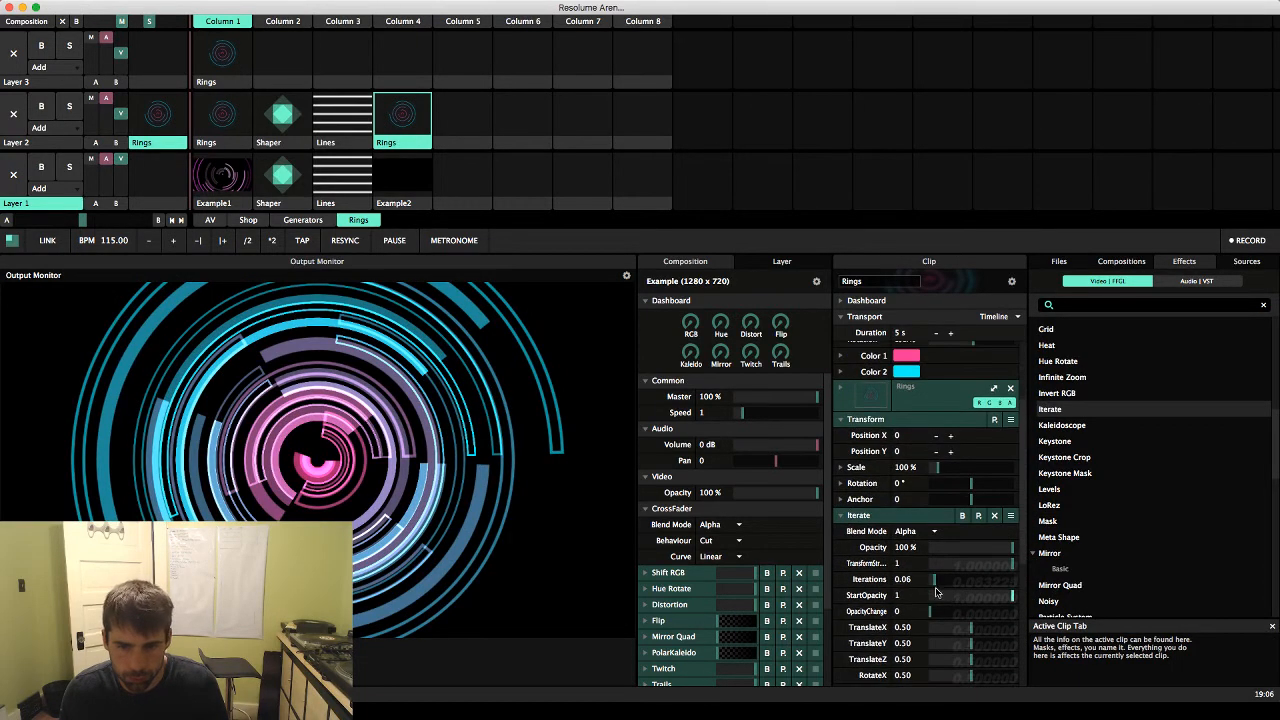
left_click_drag(934, 590, 943, 586)
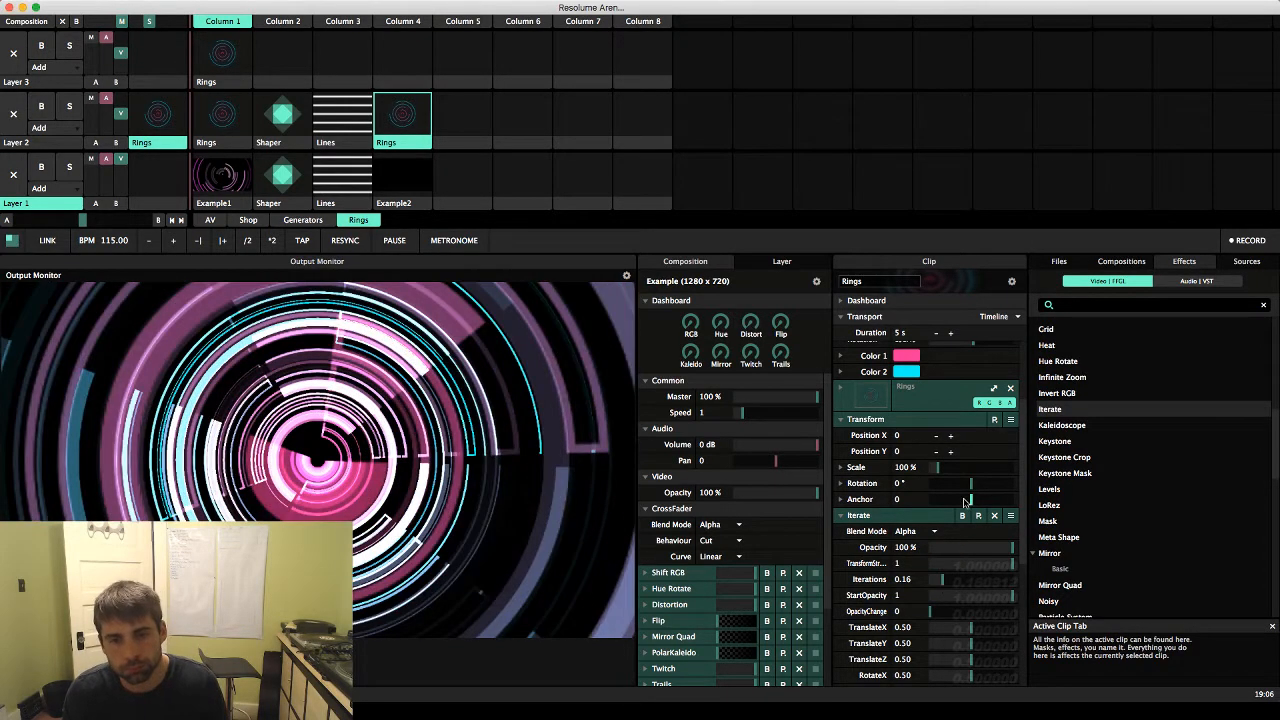
Expand Transform's Anchor and Rotation, set Rotation X to 63.07°, and keep the other rotation and anchor values at 0
left_click_drag(968, 499, 966, 499)
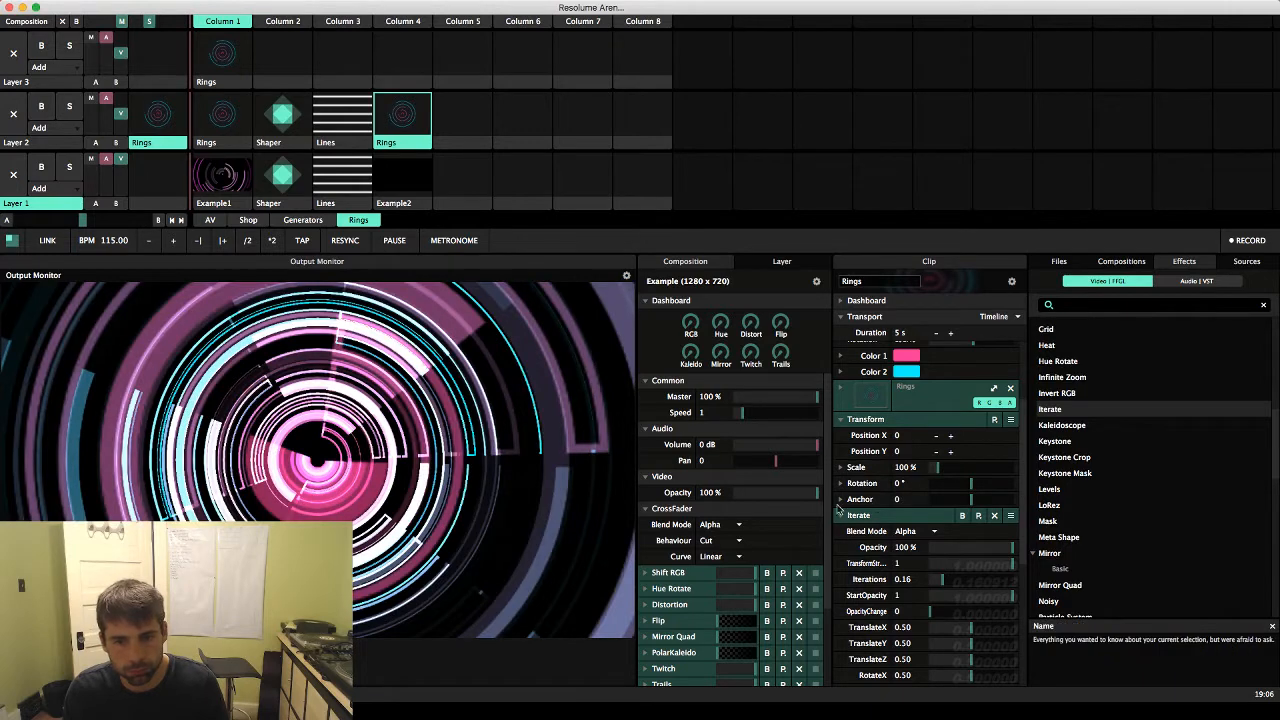
left_click(841, 499)
mouse_move(970, 547)
left_mouse_down()
mouse_move(959, 547)
mouse_move(971, 547)
left_mouse_up()
left_click(842, 484)
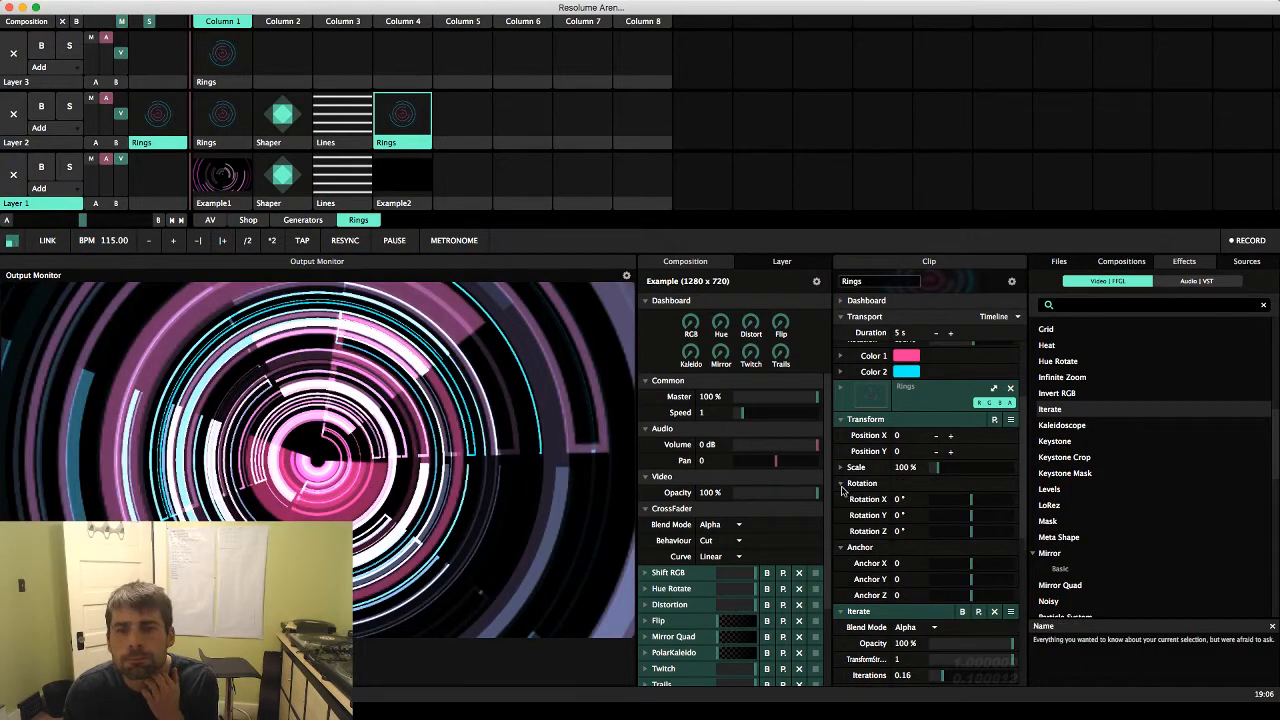
mouse_move(972, 518)
left_mouse_down()
mouse_move(955, 520)
mouse_move(978, 532)
mouse_move(971, 499)
mouse_move(986, 502)
left_mouse_up()
right_click(955, 520)
right_click(969, 531)
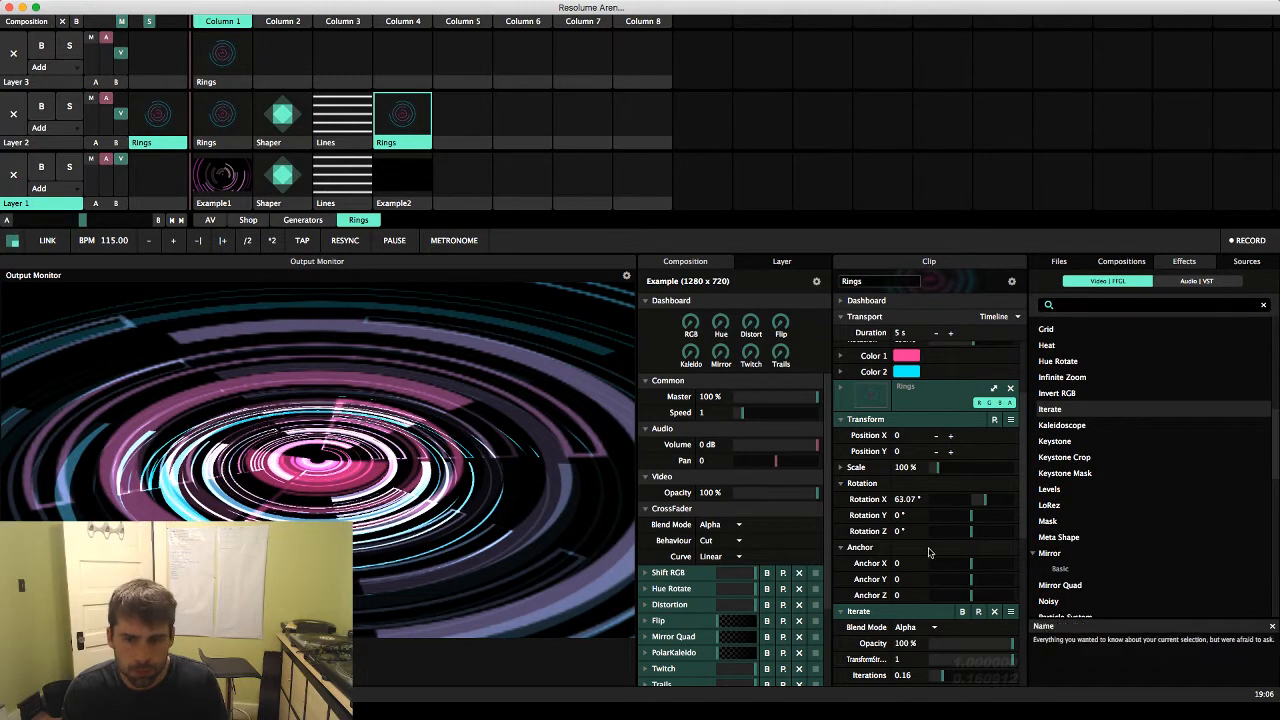
Set Iterate's Iterations to 0.30, Scale to 0.50 and DScale to 0.83
scroll(928, 548, "down", 3)
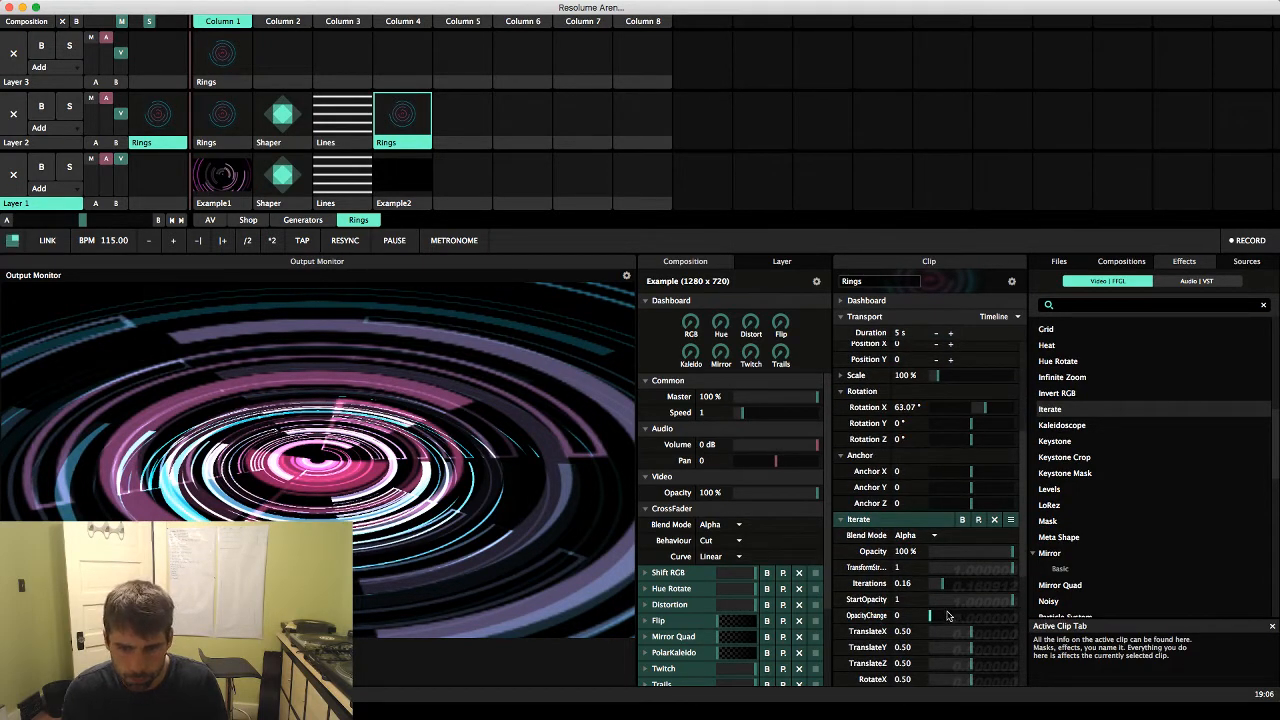
scroll(948, 615, "down", 3)
left_click_drag(993, 630, 1026, 632)
left_click_drag(944, 485, 954, 485)
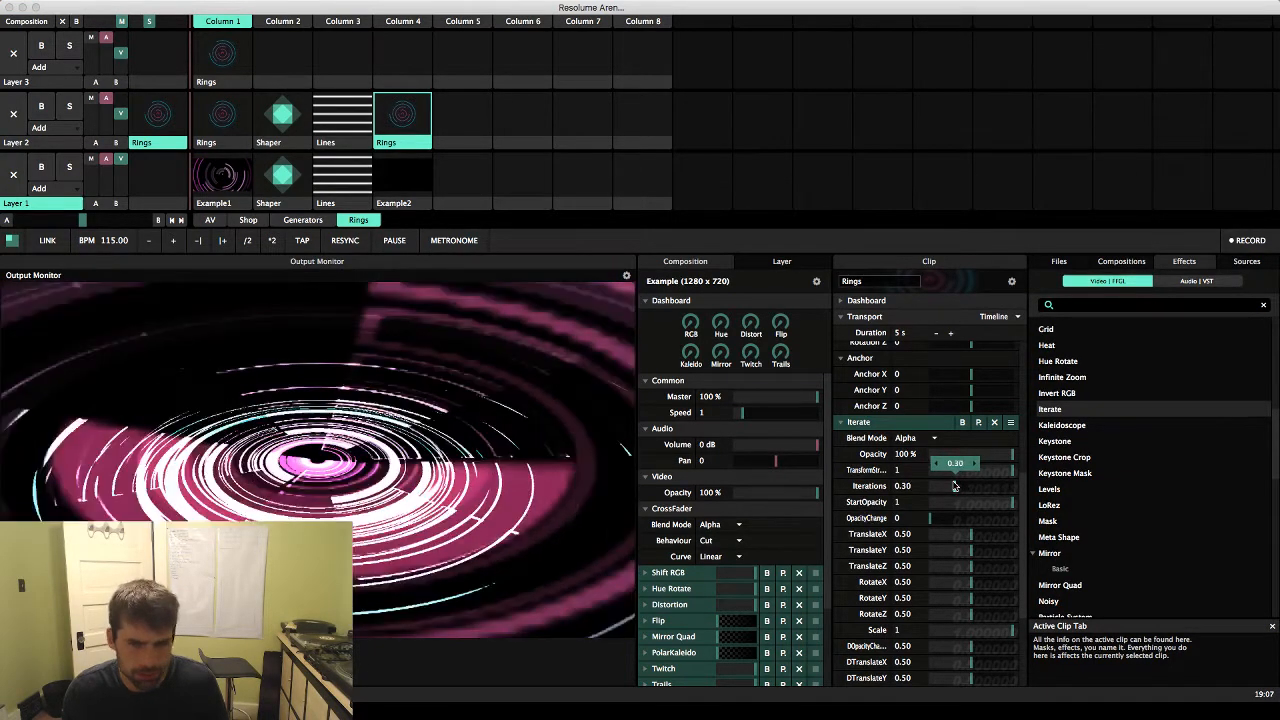
scroll(962, 509, "down", 5)
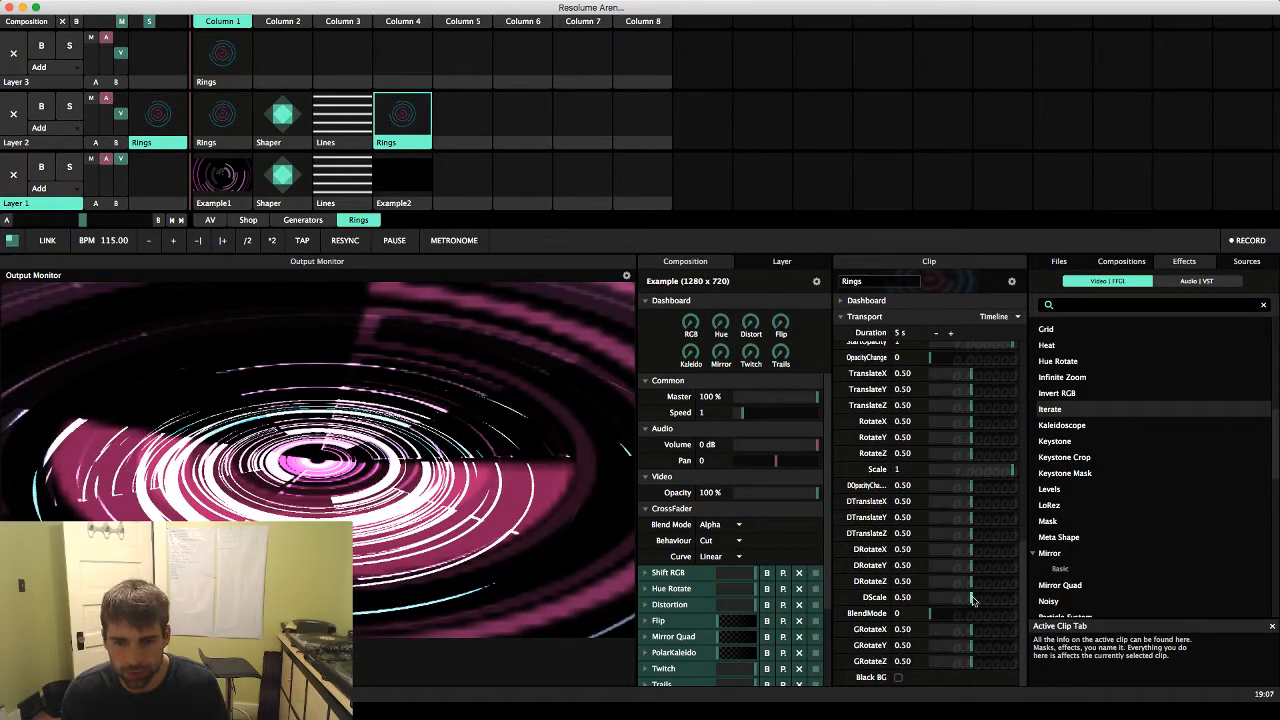
left_click_drag(971, 600, 999, 603)
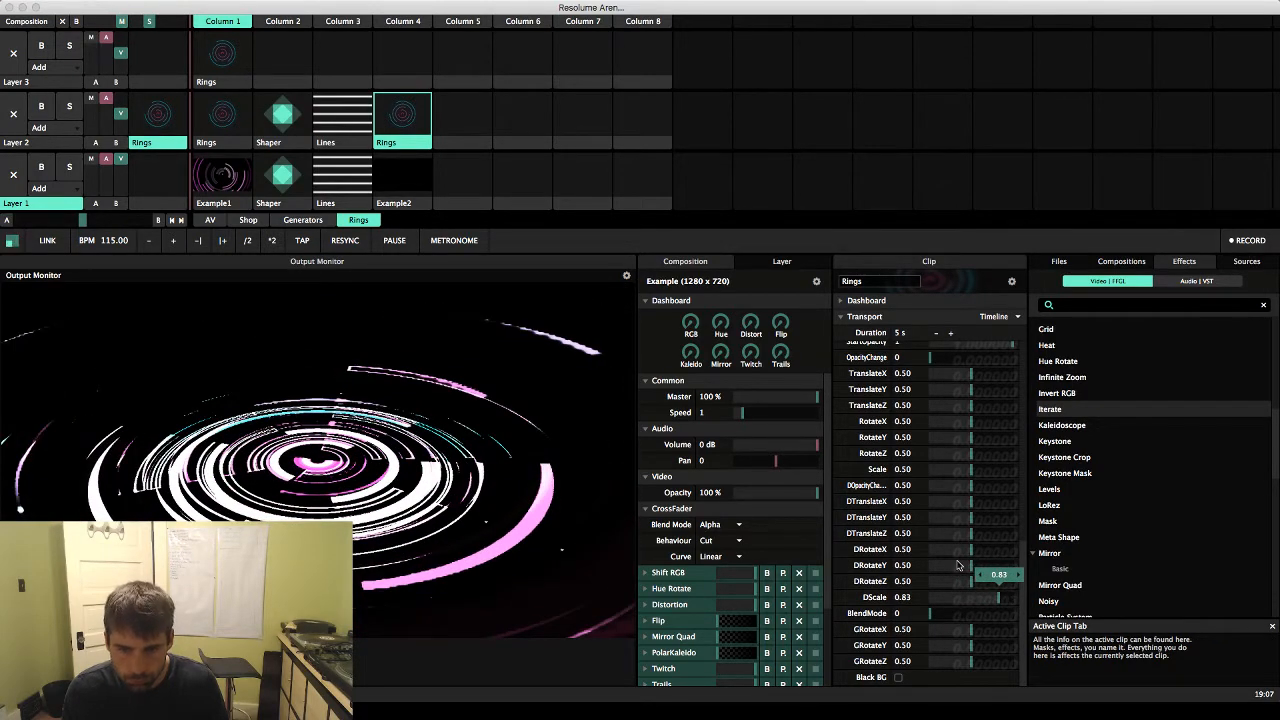
Set Iterate's BlendMode to 0.34 and try its DRotate and GRotate parameters, restoring those to 0.50
left_click_drag(957, 566, 957, 614)
right_click(990, 566)
right_click(951, 585)
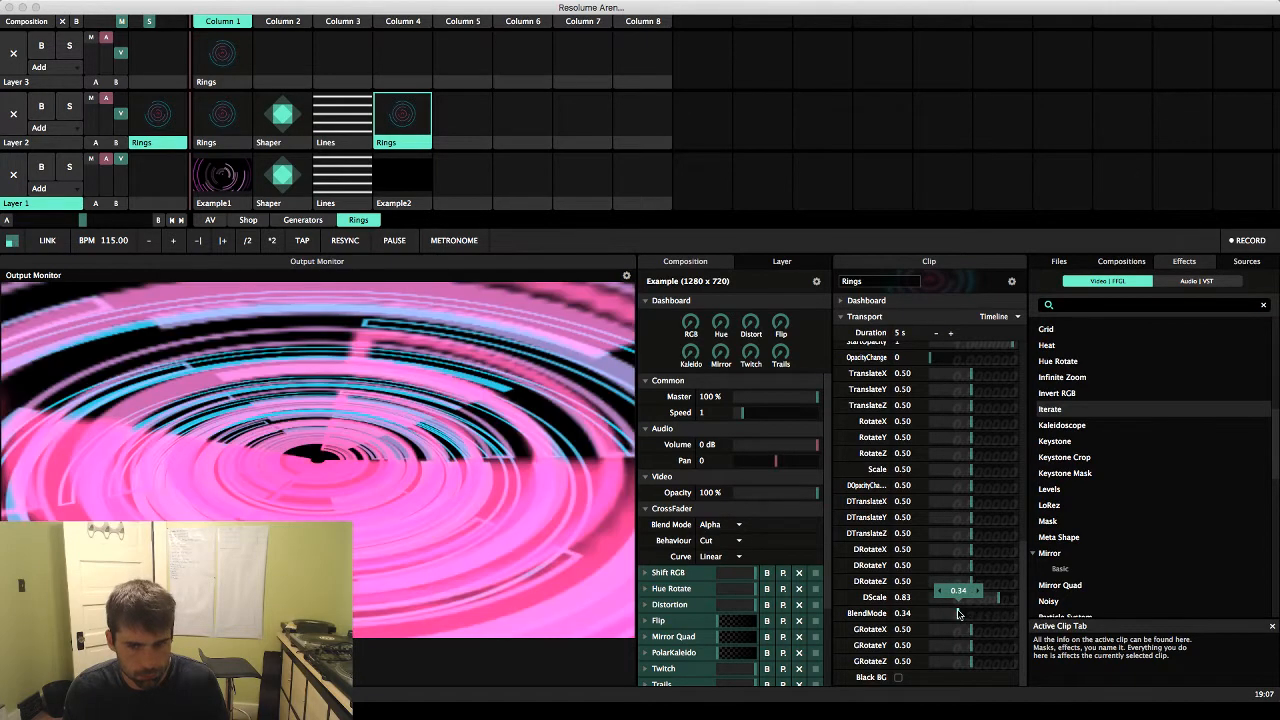
left_click_drag(972, 661, 949, 662)
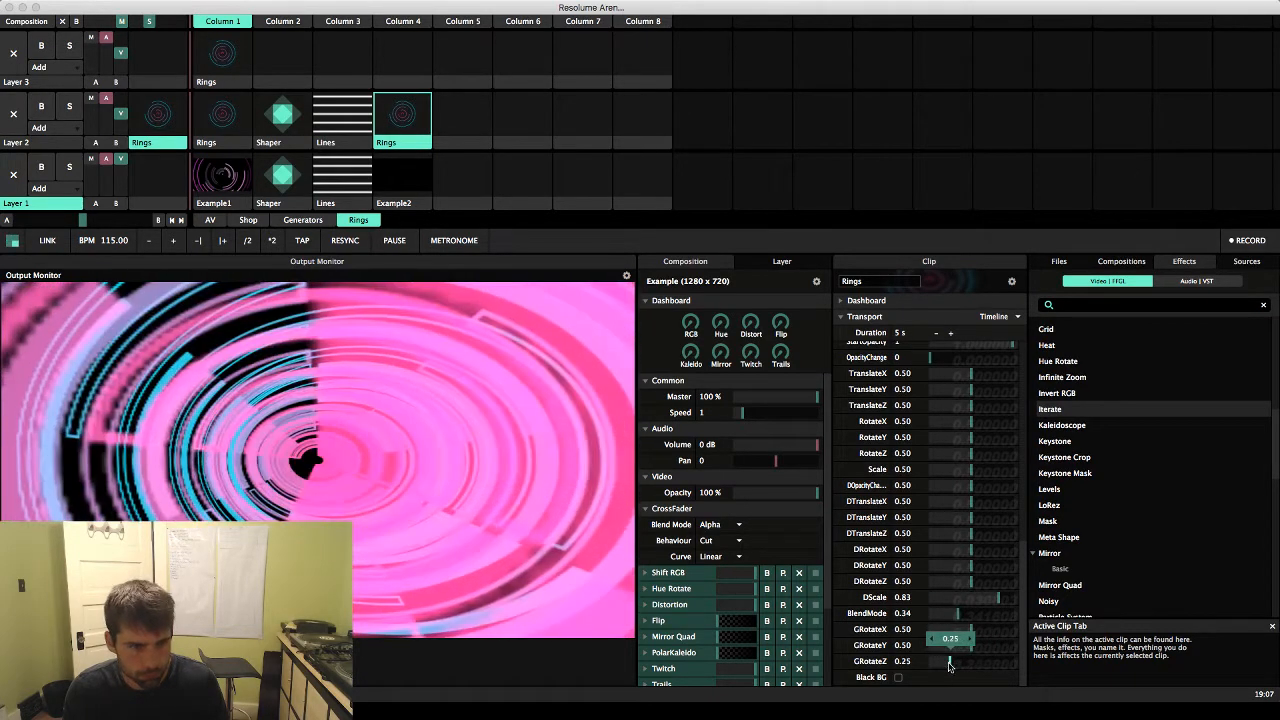
right_click(949, 662)
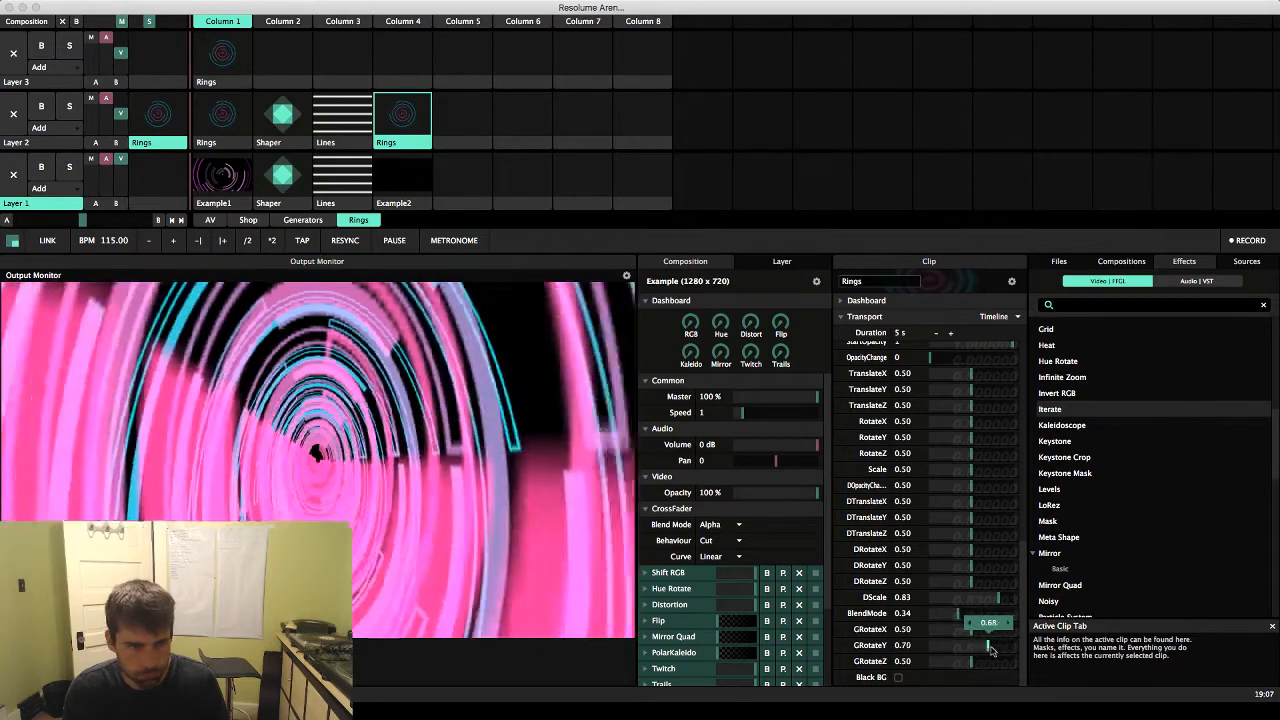
Set the Rings source's Gap to 104.26° and its Rotation to 148.57°
scroll(993, 651, "up", 3)
scroll(990, 640, "up", 5)
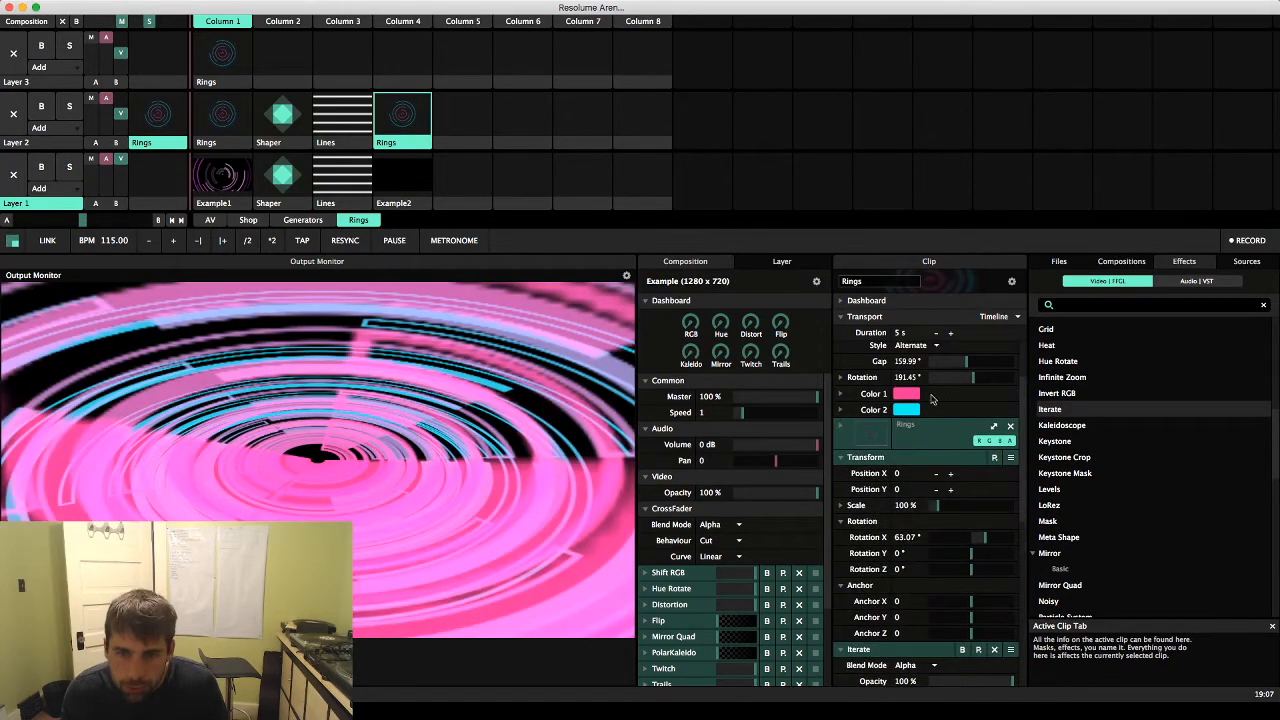
scroll(948, 412, "up", 7)
mouse_move(955, 418)
left_mouse_down()
mouse_move(918, 413)
mouse_move(1035, 400)
mouse_move(948, 401)
mouse_move(964, 406)
left_mouse_up()
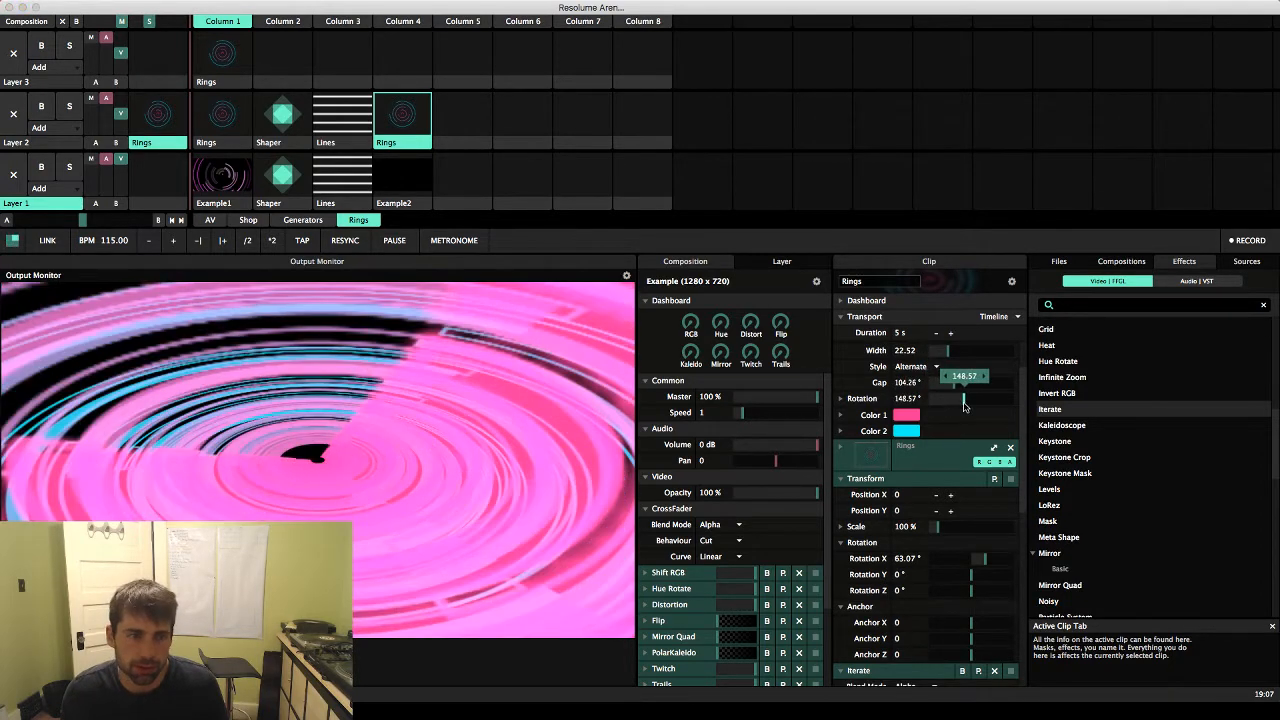
Set Iterate's BlendMode to 0.16
scroll(946, 483, "down", 5)
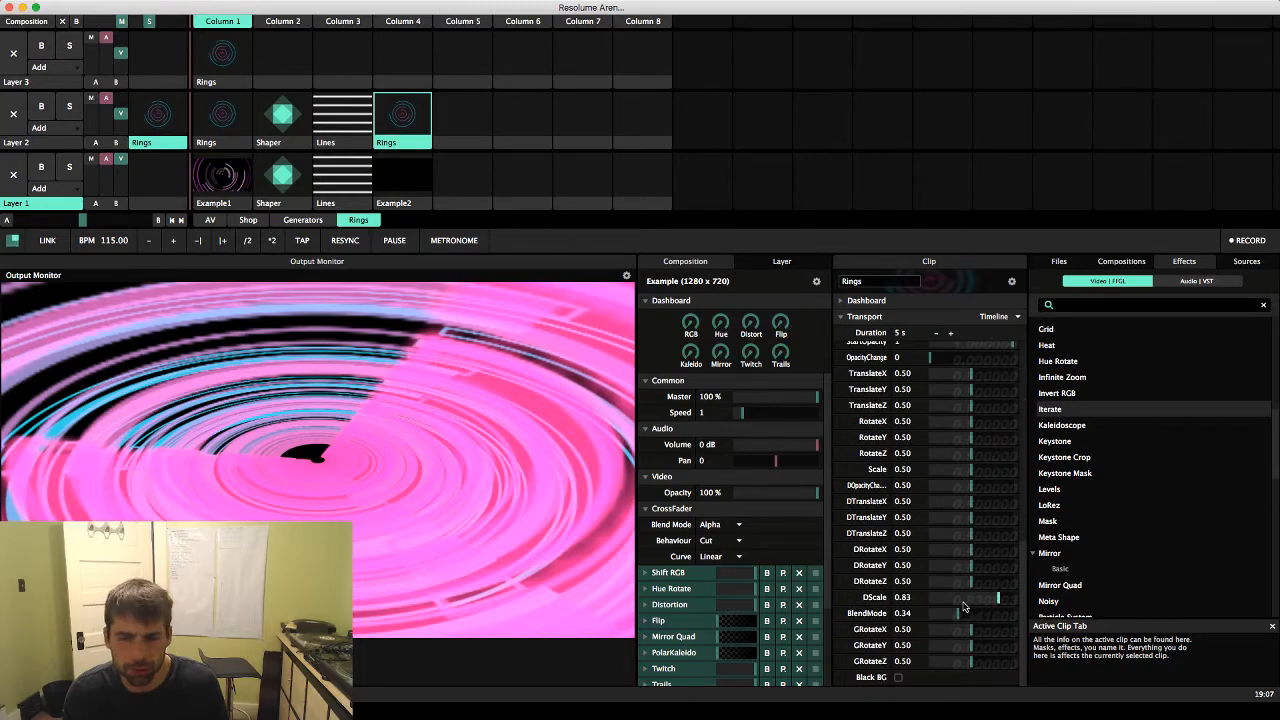
left_click_drag(957, 617, 947, 616)
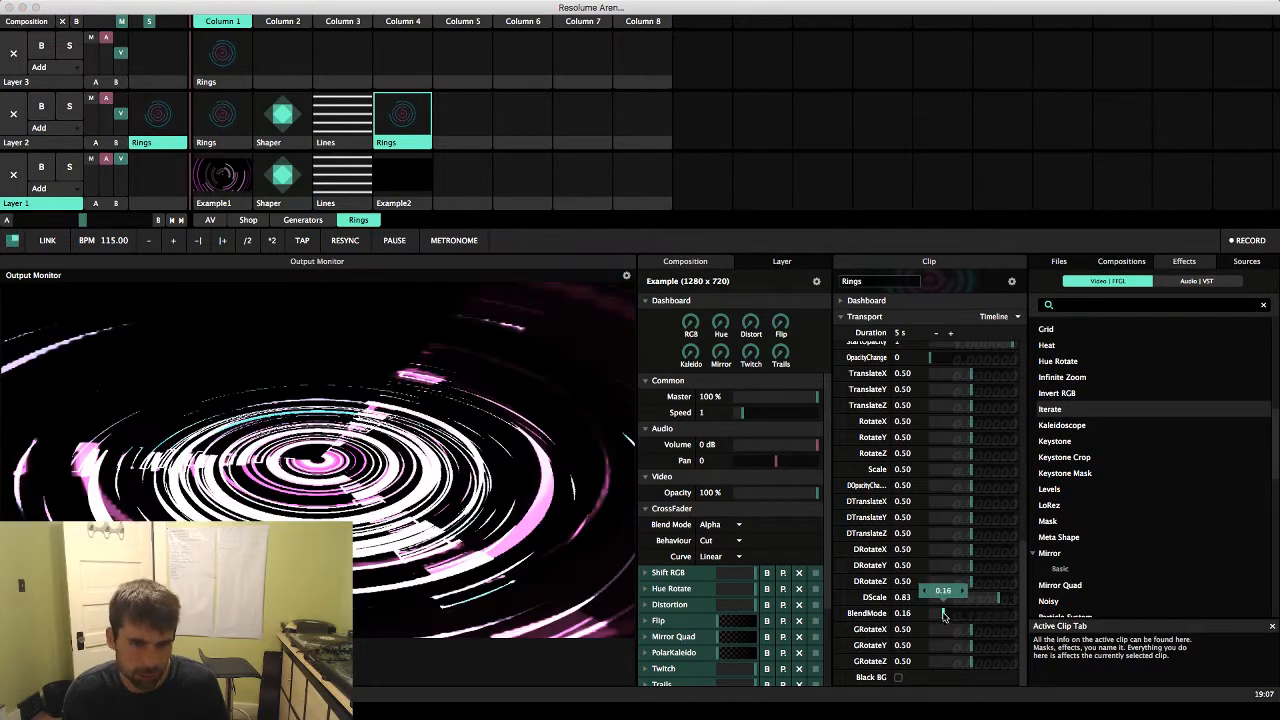
Set the clip's Transform Rotation X to 68.74° and try moving Anchor Z to -82.58, resetting it to 0
scroll(917, 524, "up", 5)
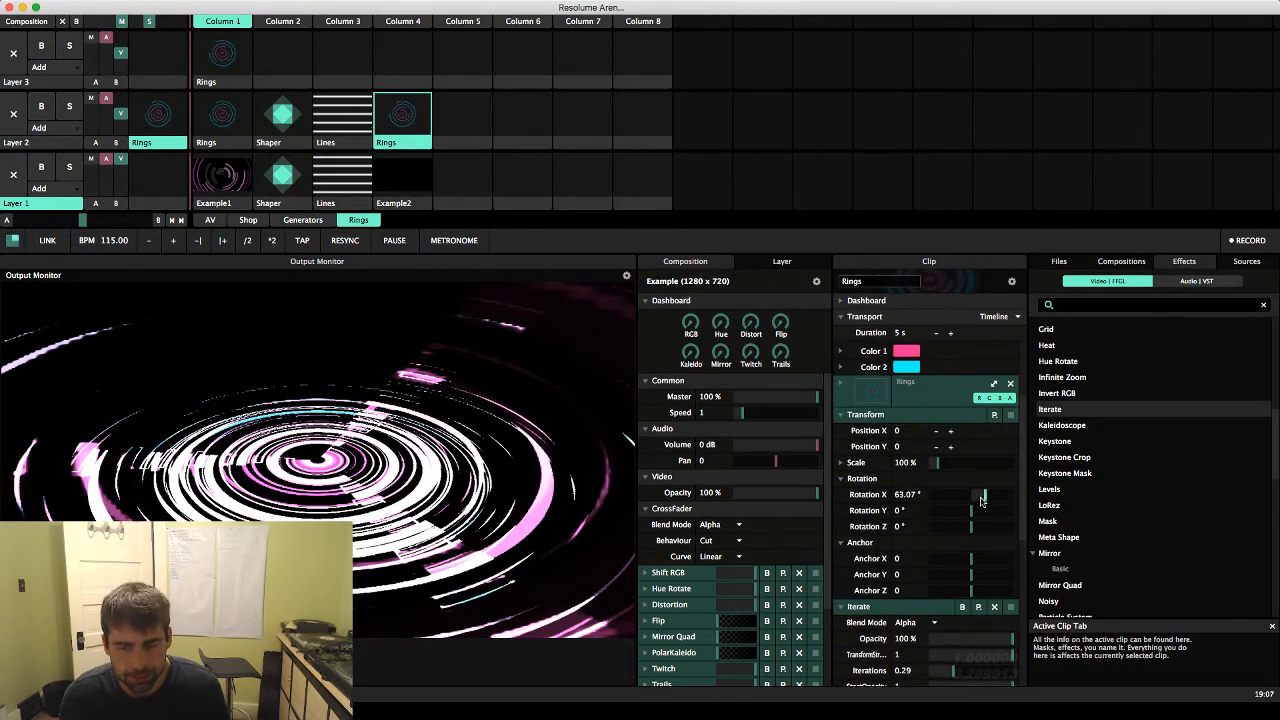
left_click_drag(981, 500, 986, 504)
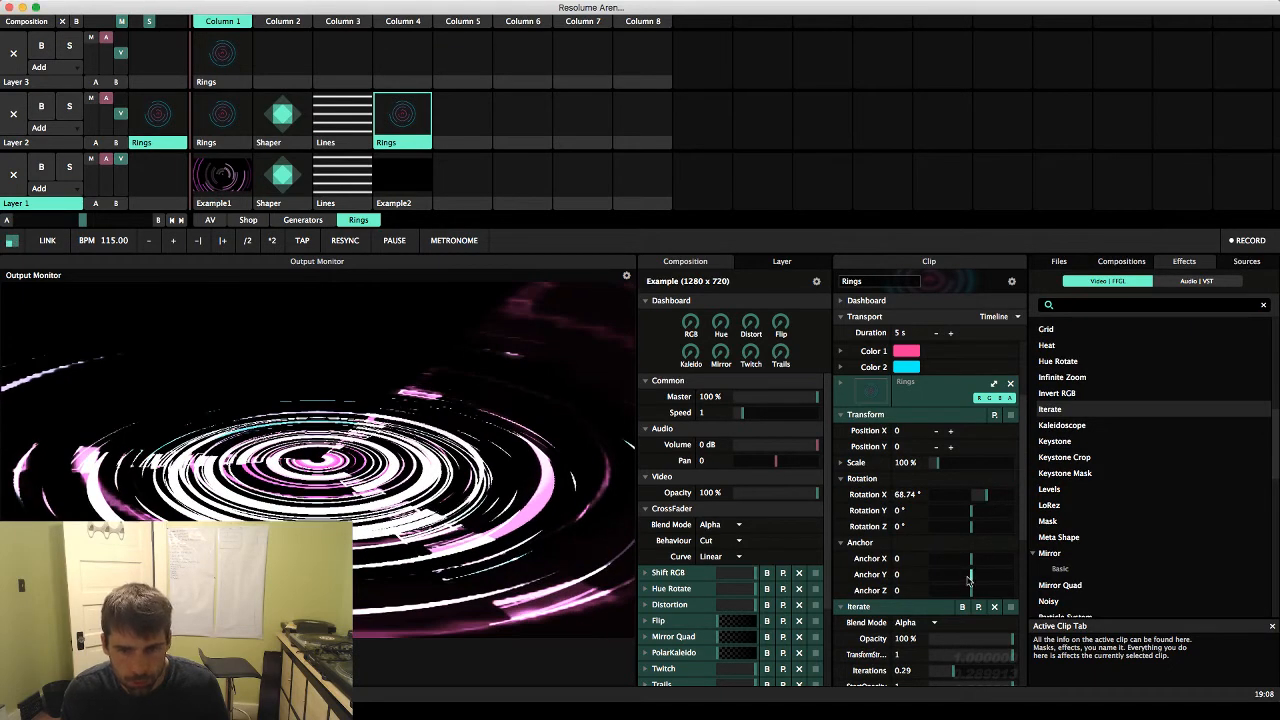
left_click_drag(971, 579, 970, 590)
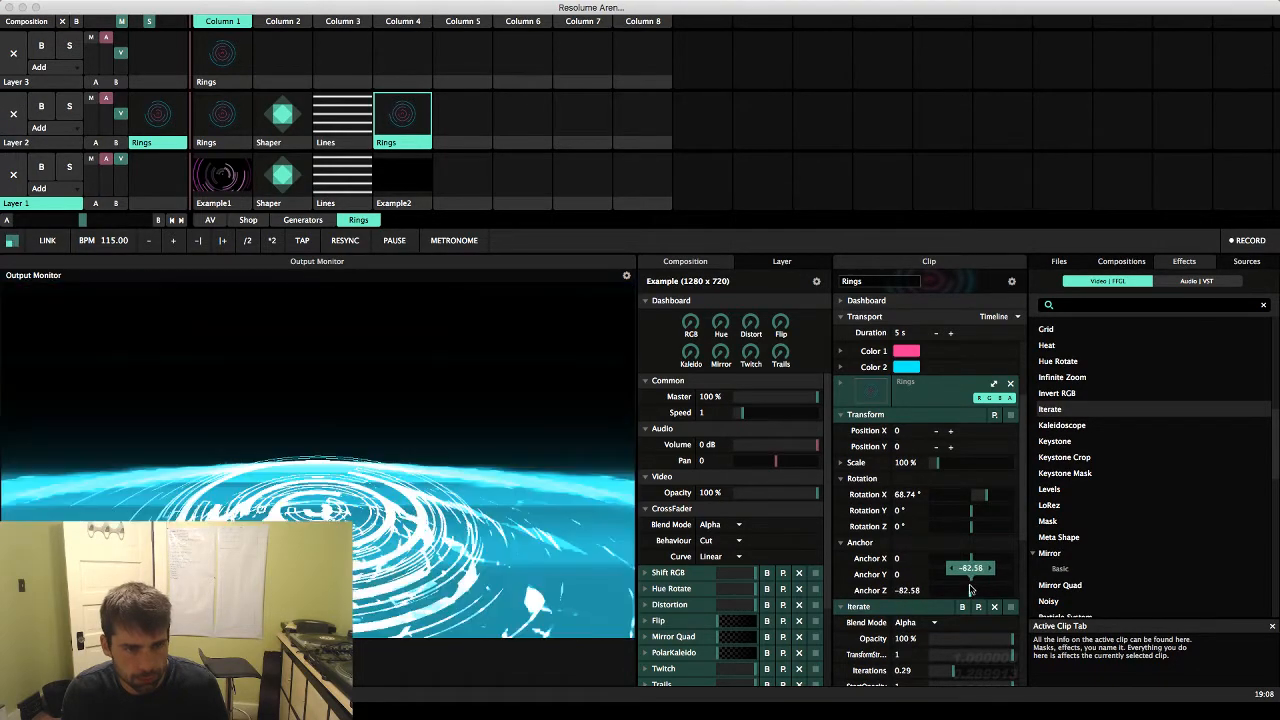
double_click(970, 590)
Try Iterate's DTranslateY at 0.42, restoring it to 0.50
scroll(970, 590, "down", 3)
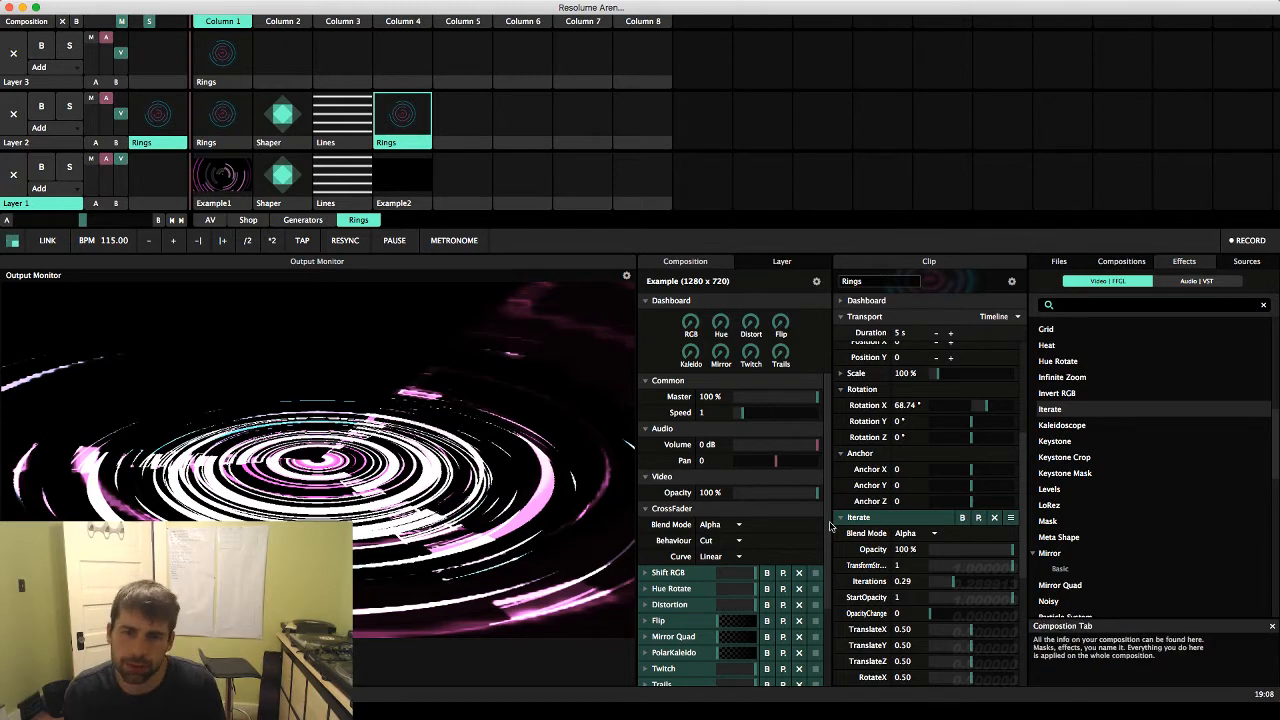
scroll(855, 532, "down", 5)
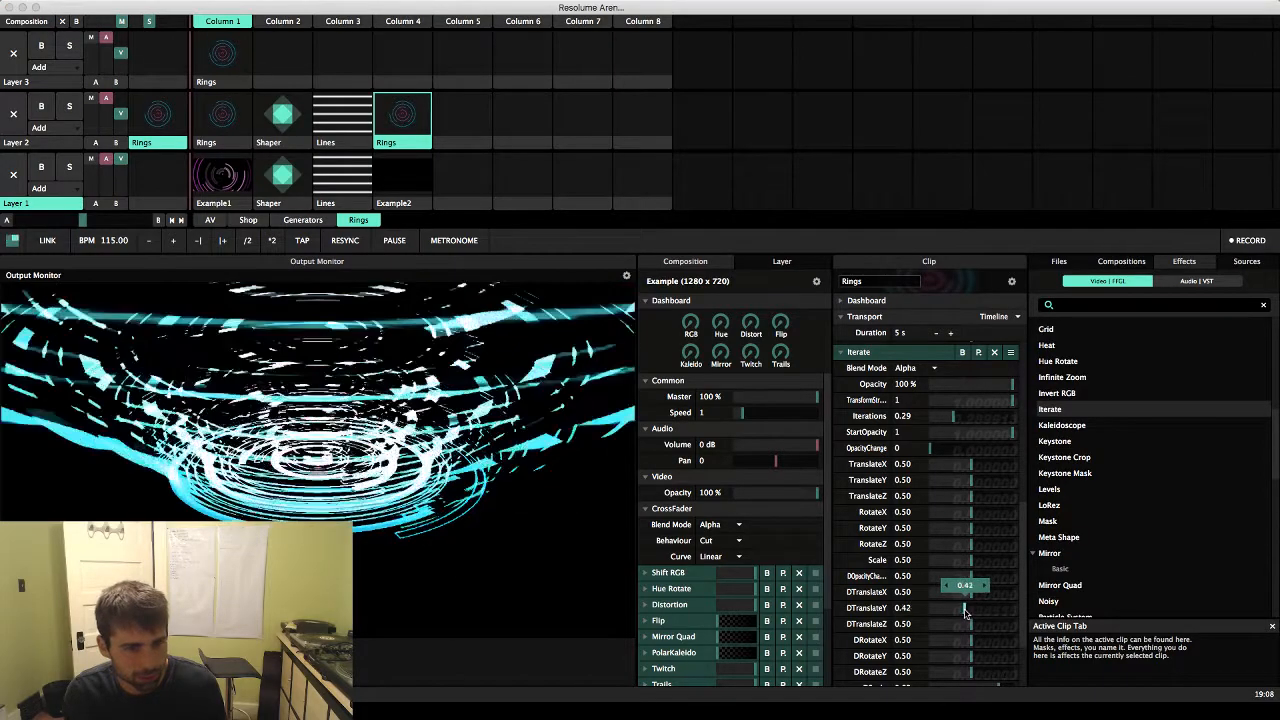
left_click_drag(972, 614, 969, 614)
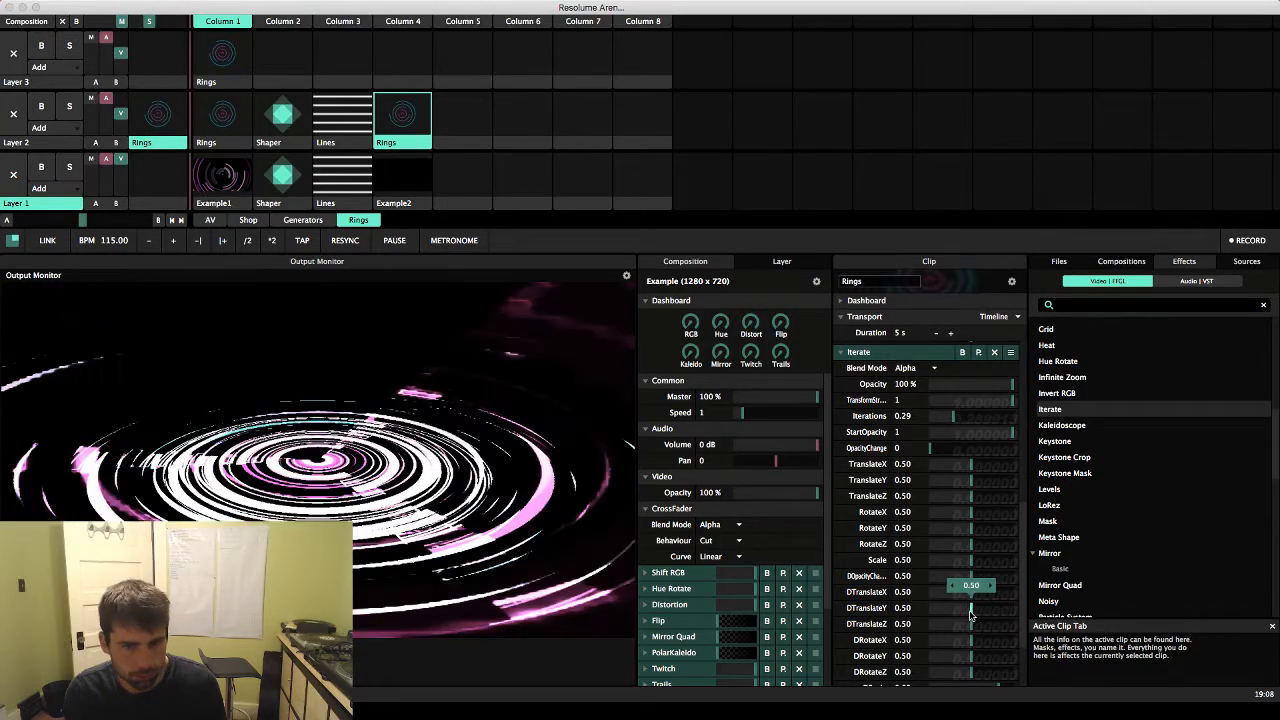
Set the Rings source's Rotation to 157.49° and expand its settings to set Step to 131.94°
scroll(945, 590, "up", 5)
scroll(945, 590, "up", 1)
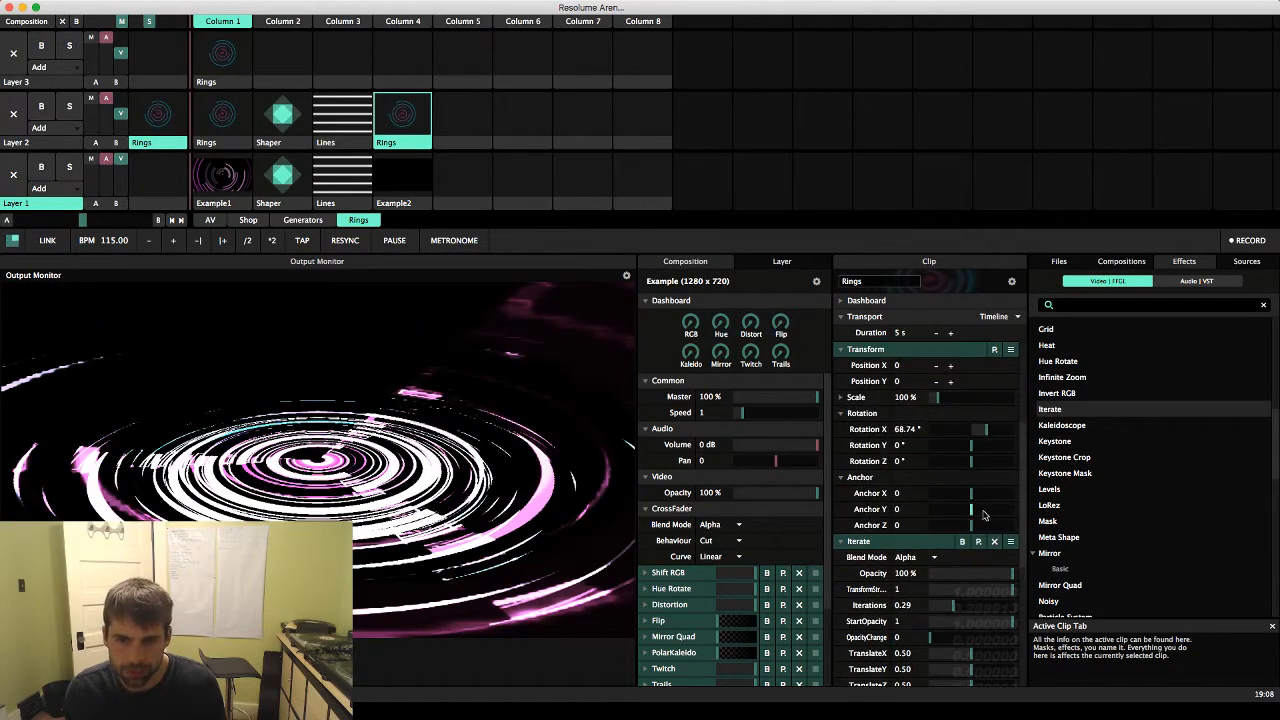
scroll(955, 463, "up", 6)
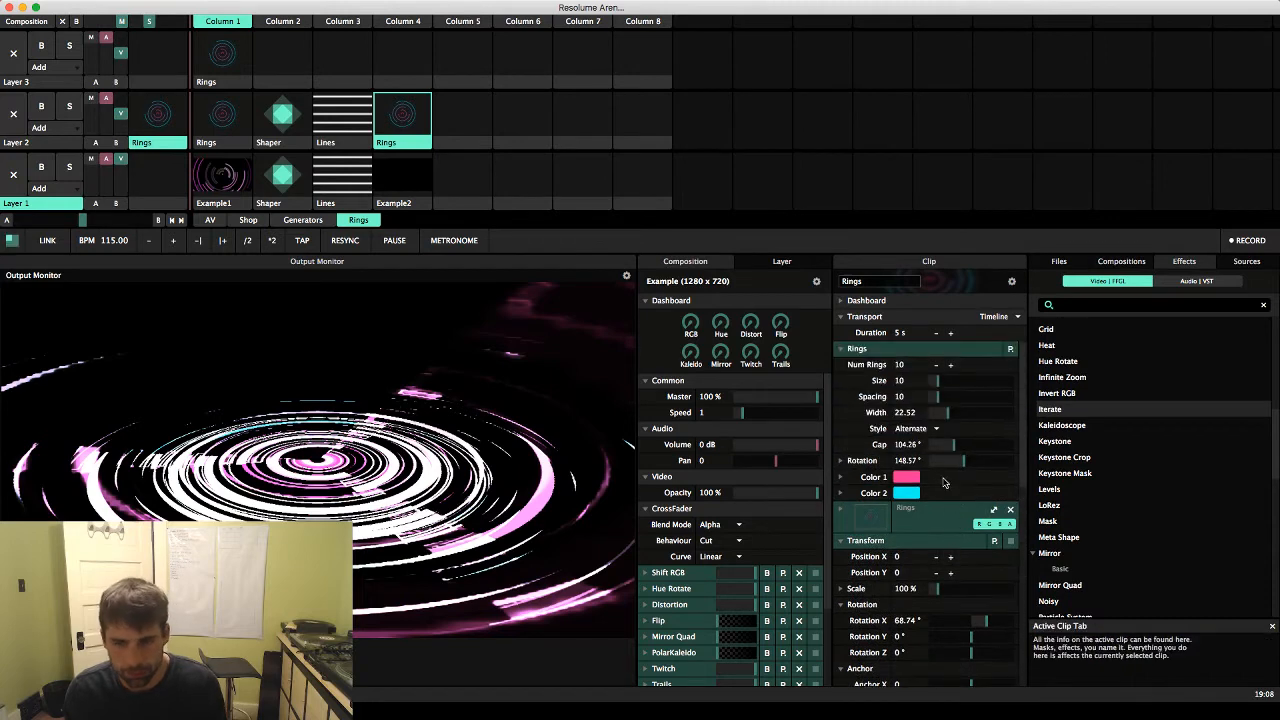
left_click_drag(943, 463, 990, 495)
left_click(845, 461)
right_click(842, 500)
left_click(838, 492)
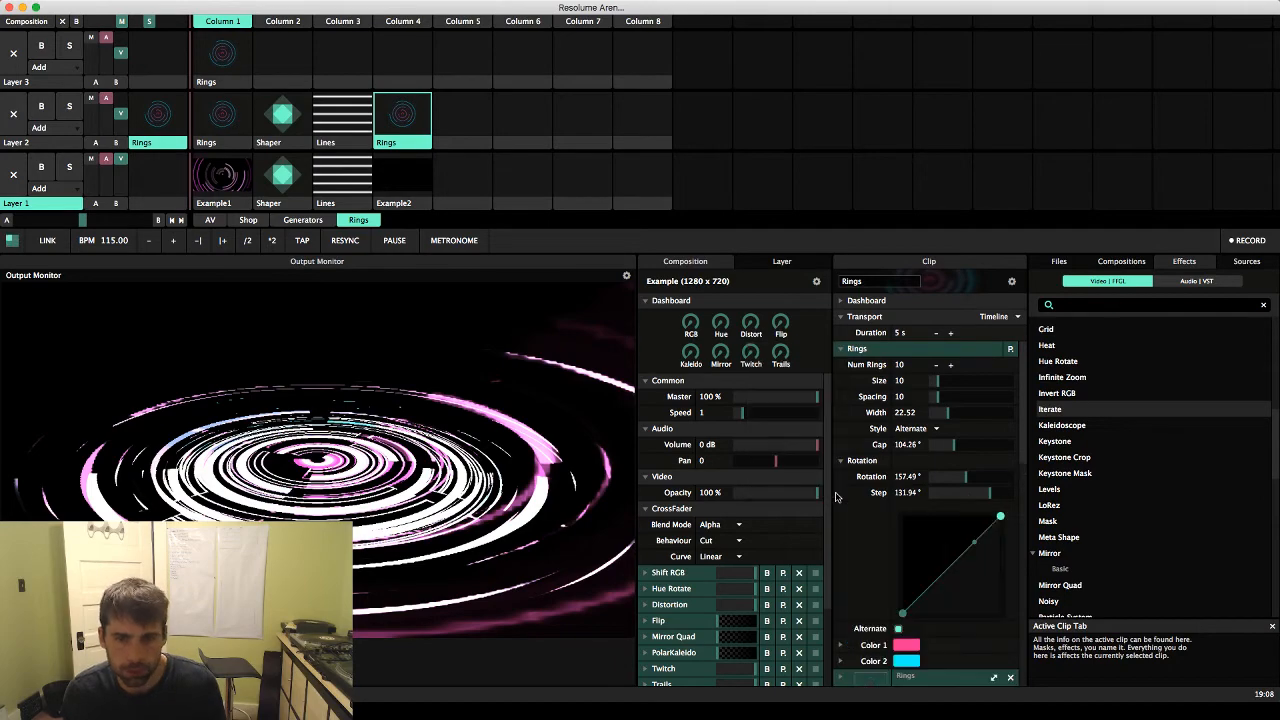
Animate the Rings' rotation Step with BPM Sync over 16 beats
right_click(840, 496)
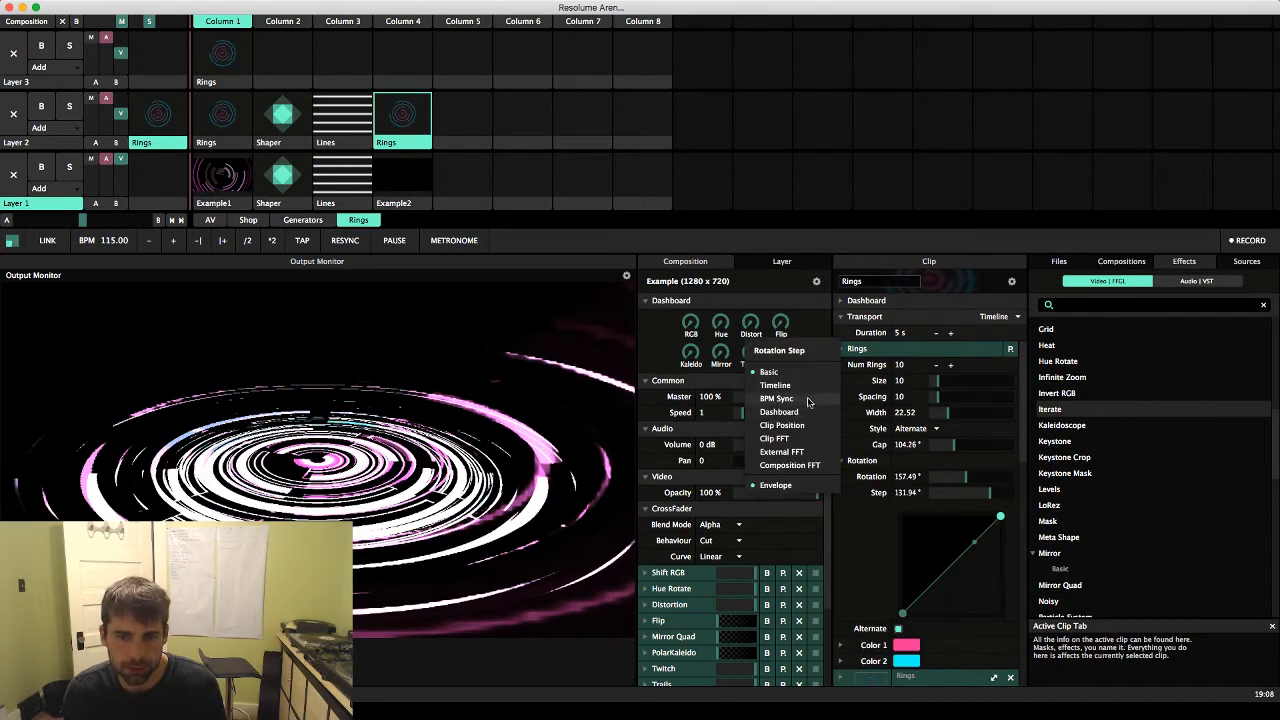
left_click(808, 401)
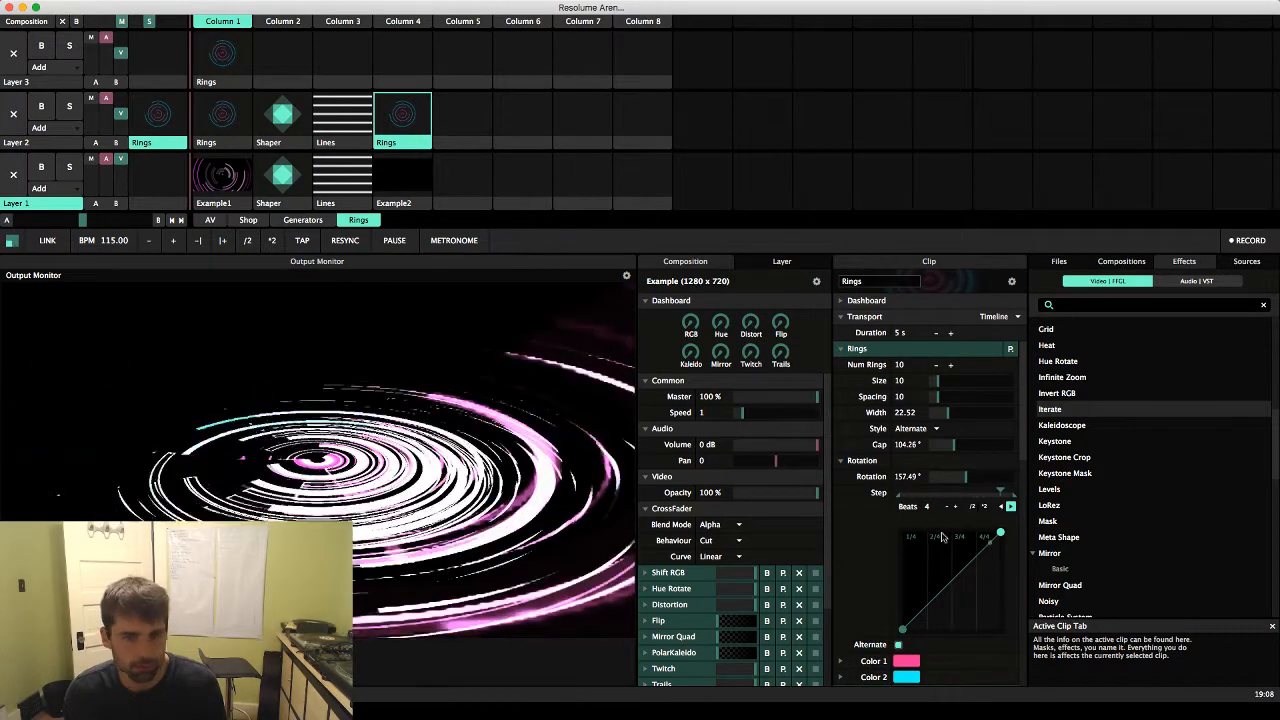
left_click(985, 507)
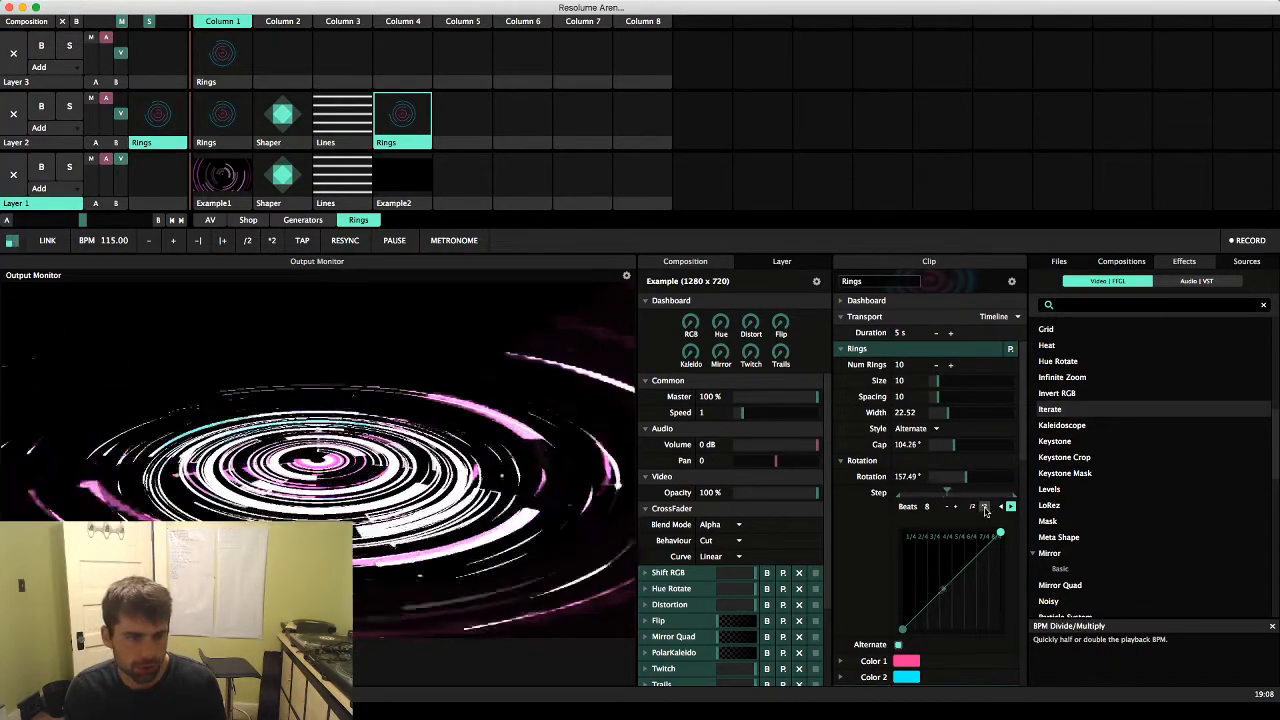
left_click(985, 507)
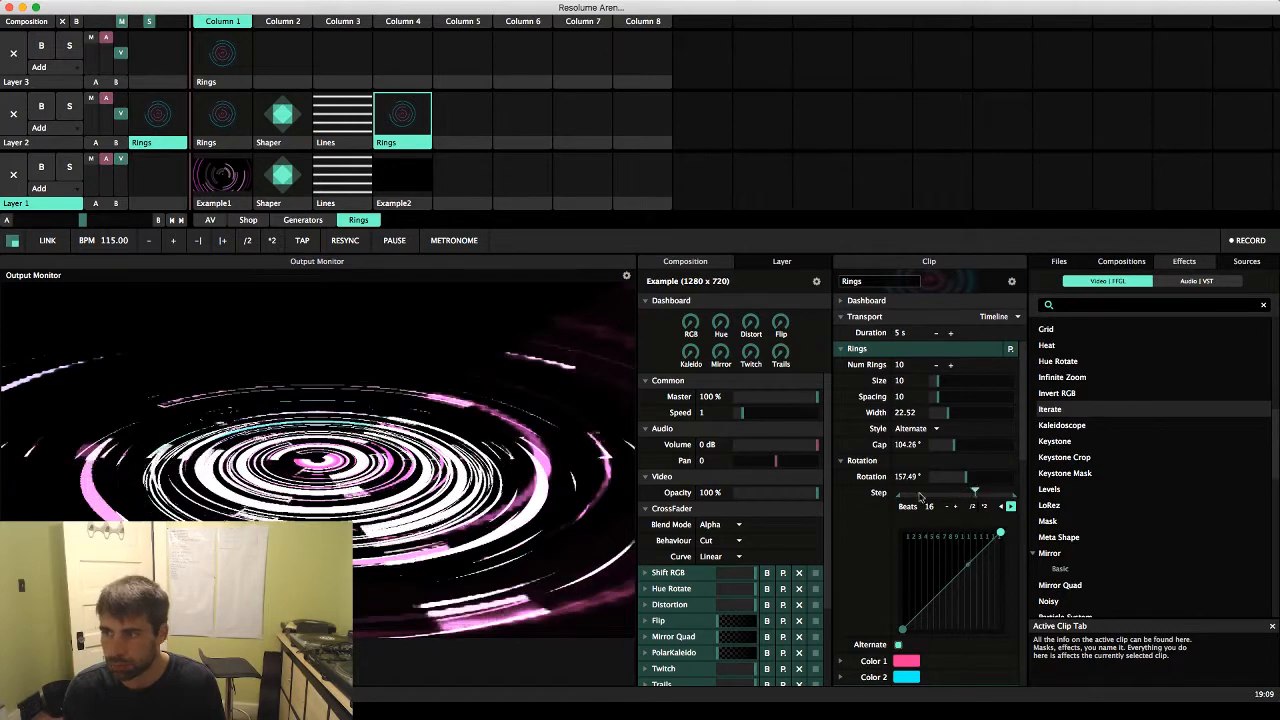
Animate the Rings' Rotation with BPM Sync over 16 beats, playing backwards
left_click(841, 482)
left_click(782, 385)
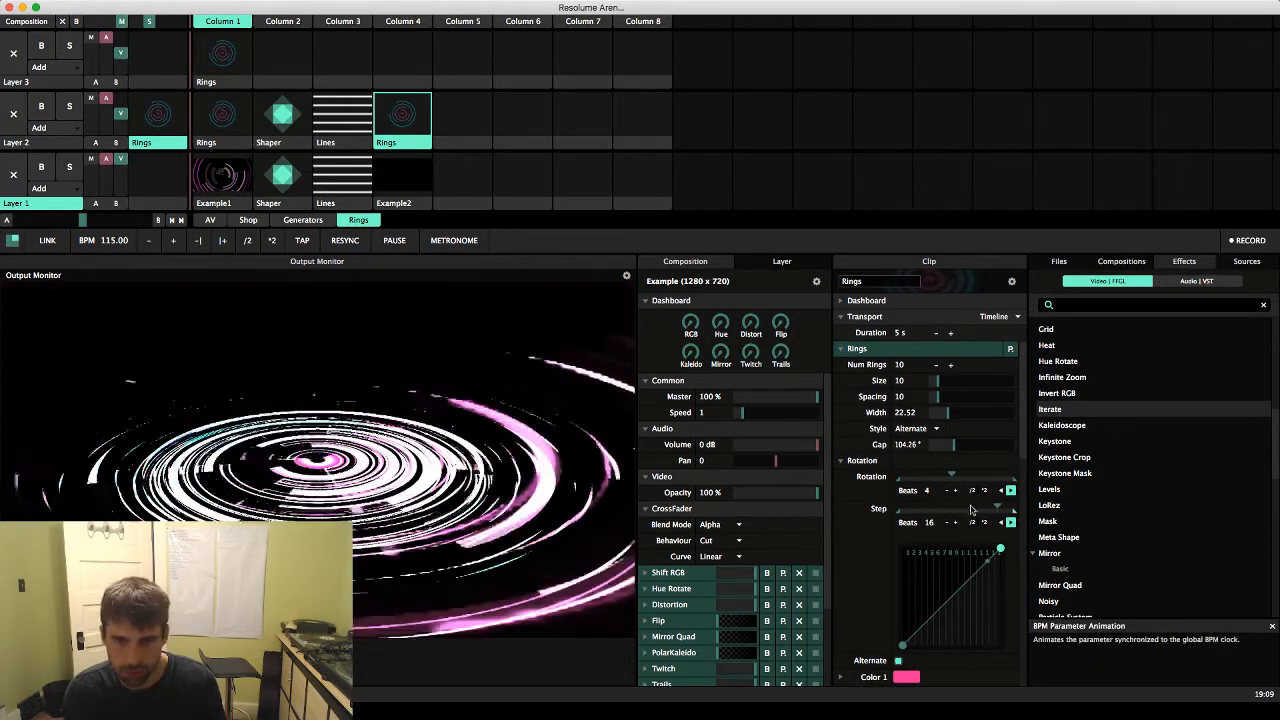
left_click(984, 490)
left_click(984, 490)
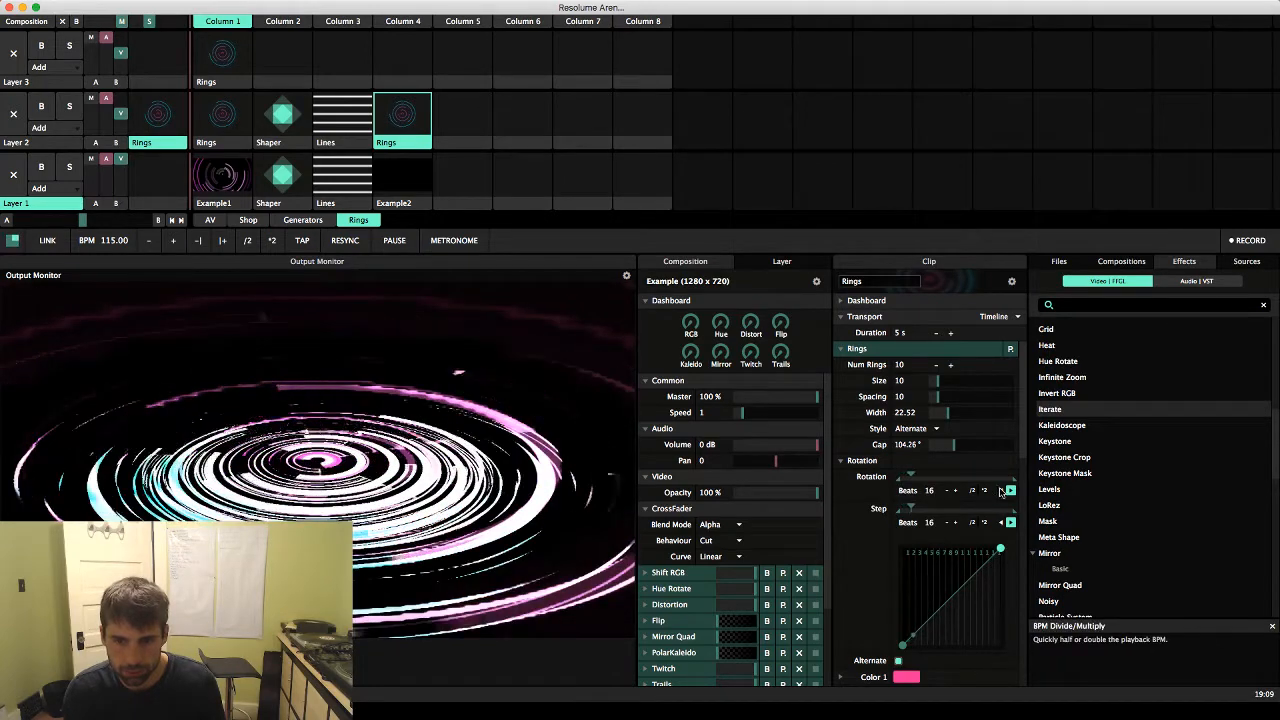
left_click(1001, 491)
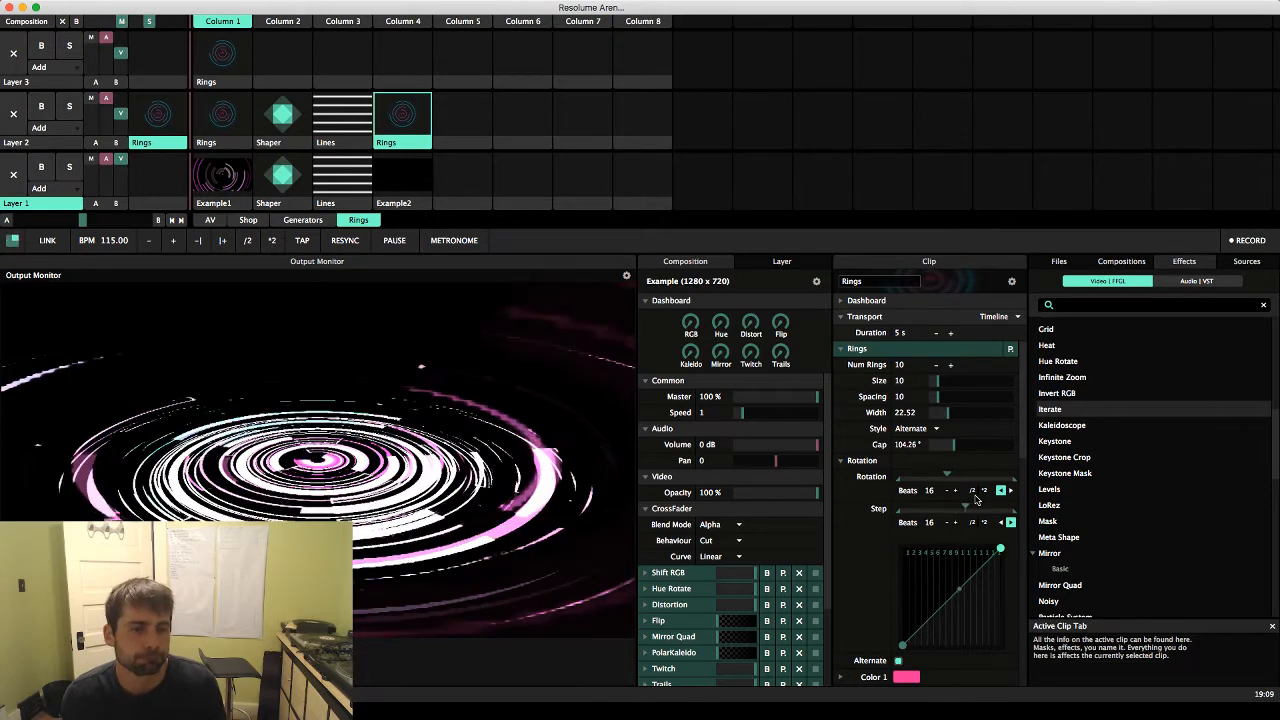
Set the Rings' Spacing to 13.76 and Gap to 41.65°, and shorten the Rotation animation to 8 beats
mouse_move(953, 444)
left_mouse_down()
mouse_move(975, 446)
mouse_move(930, 450)
mouse_move(967, 455)
left_mouse_up()
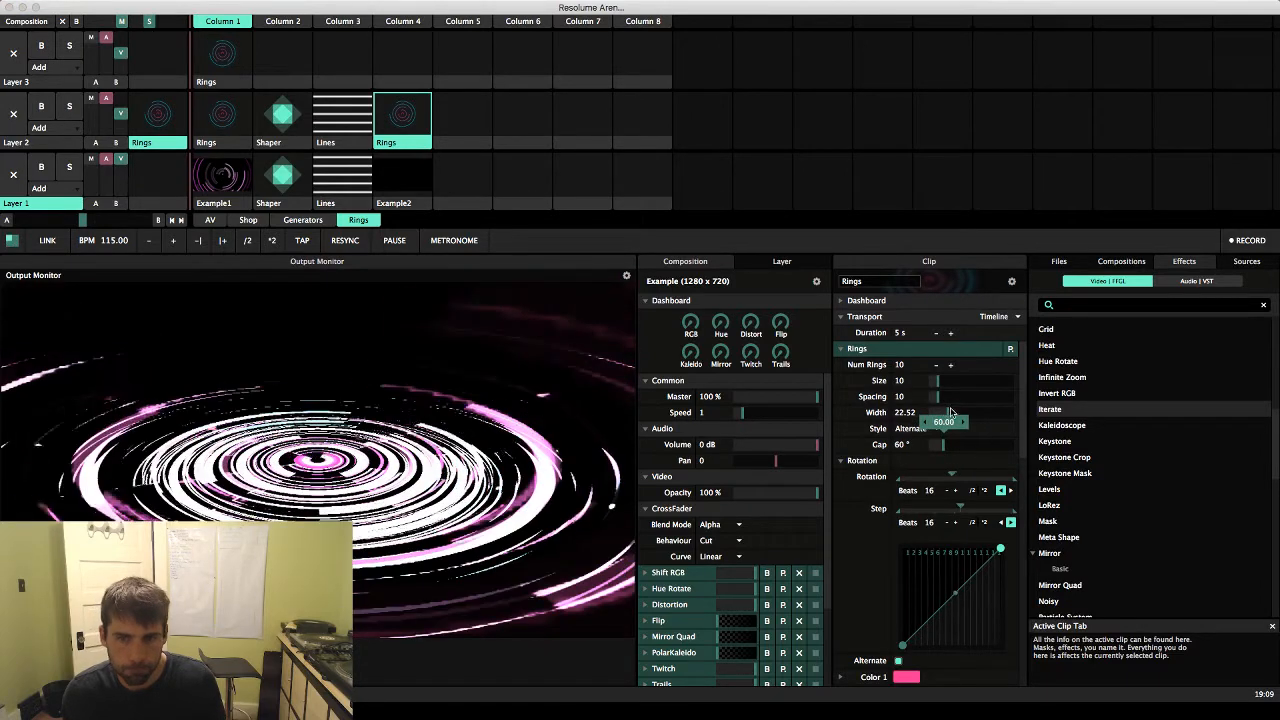
left_click_drag(938, 396, 905, 507)
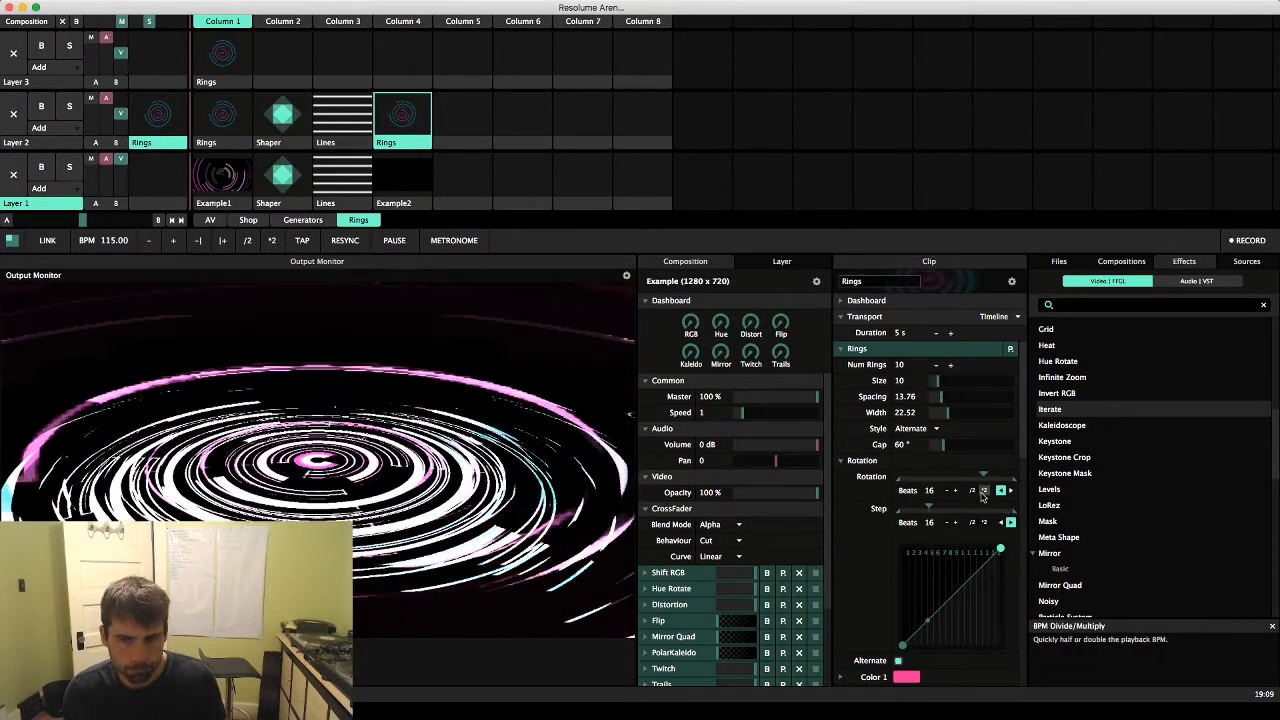
left_click(971, 491)
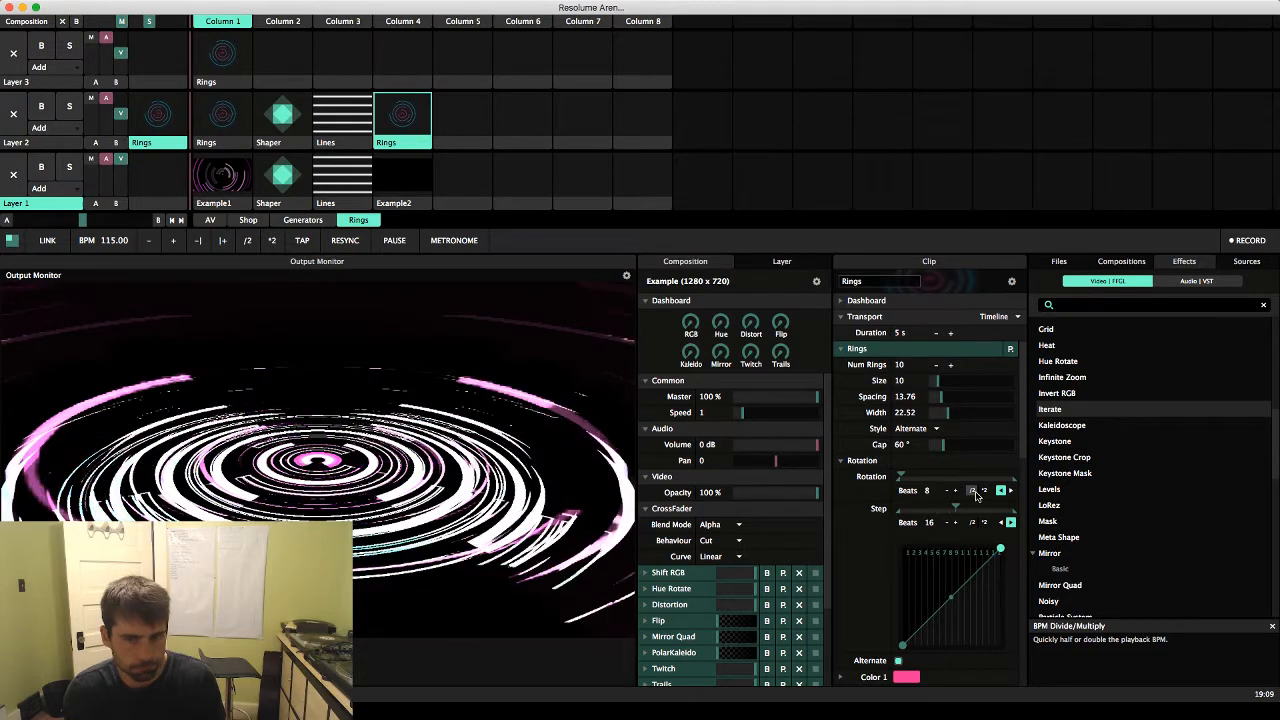
mouse_move(956, 444)
left_mouse_down()
mouse_move(927, 447)
mouse_move(939, 449)
left_mouse_up()
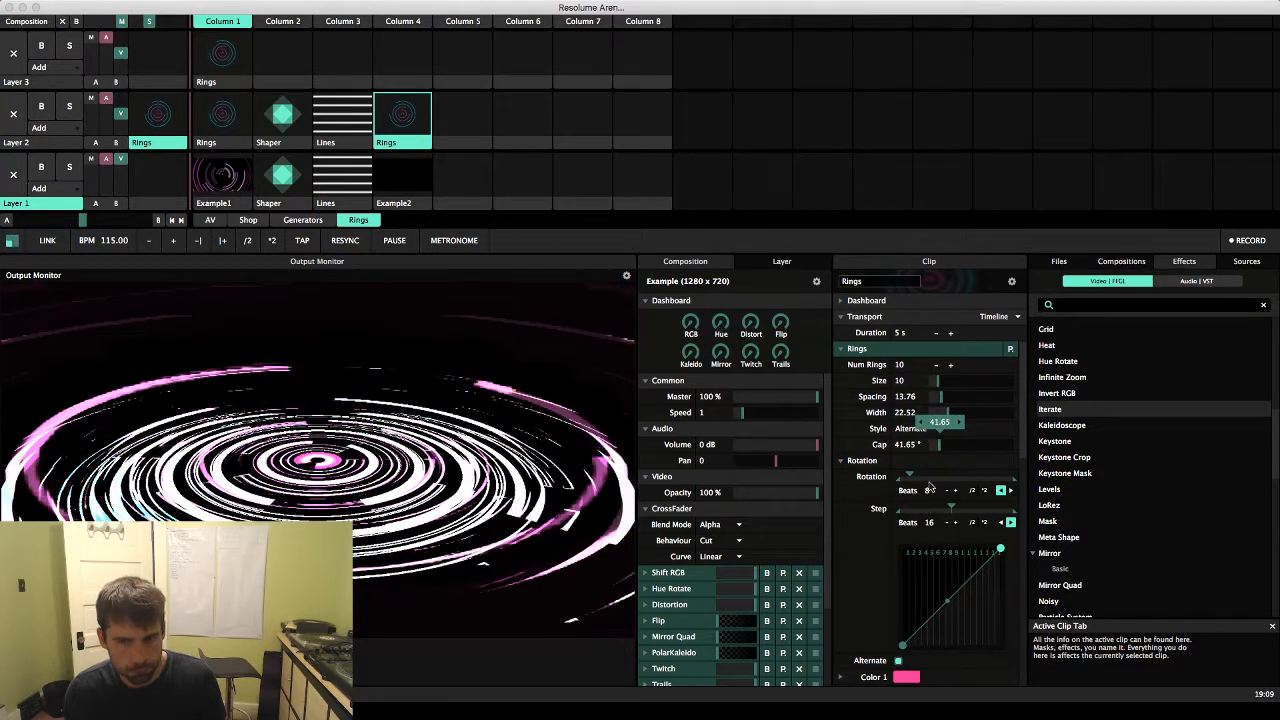
Set the Step animation to 8 beats and try Rotation at 16 beats, returning it to 8
scroll(908, 505, "down", 2)
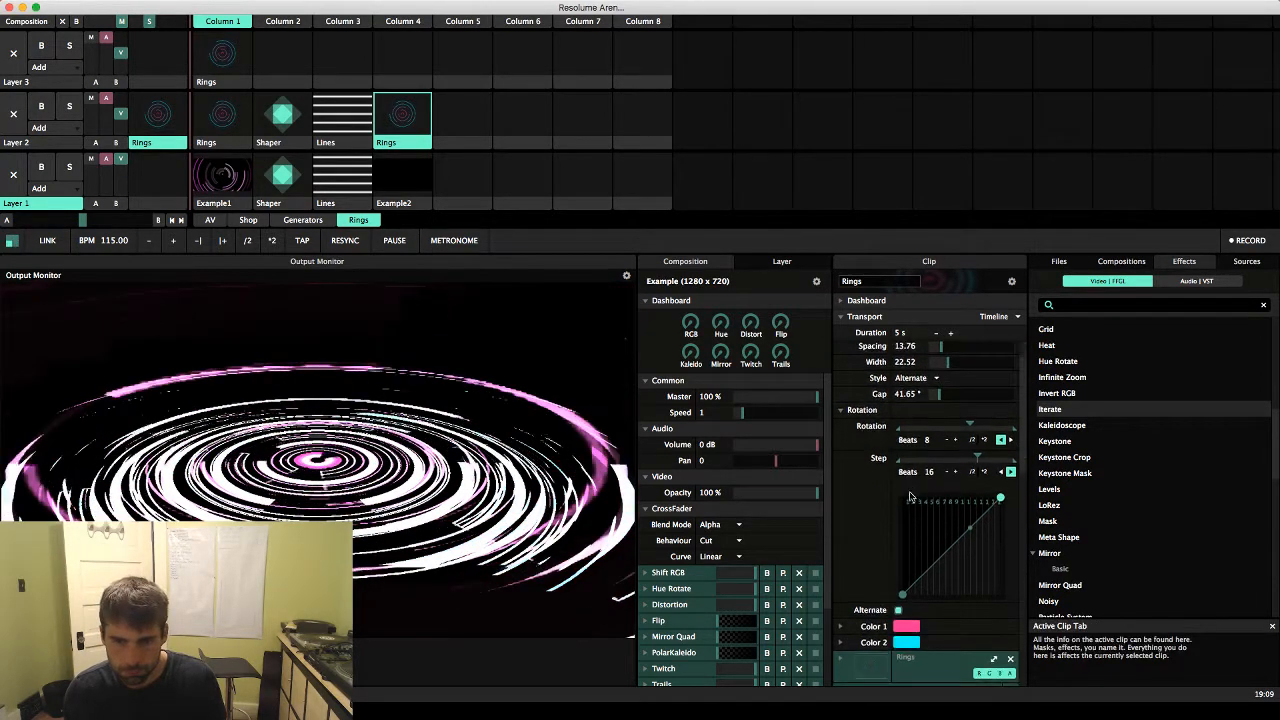
left_click(971, 472)
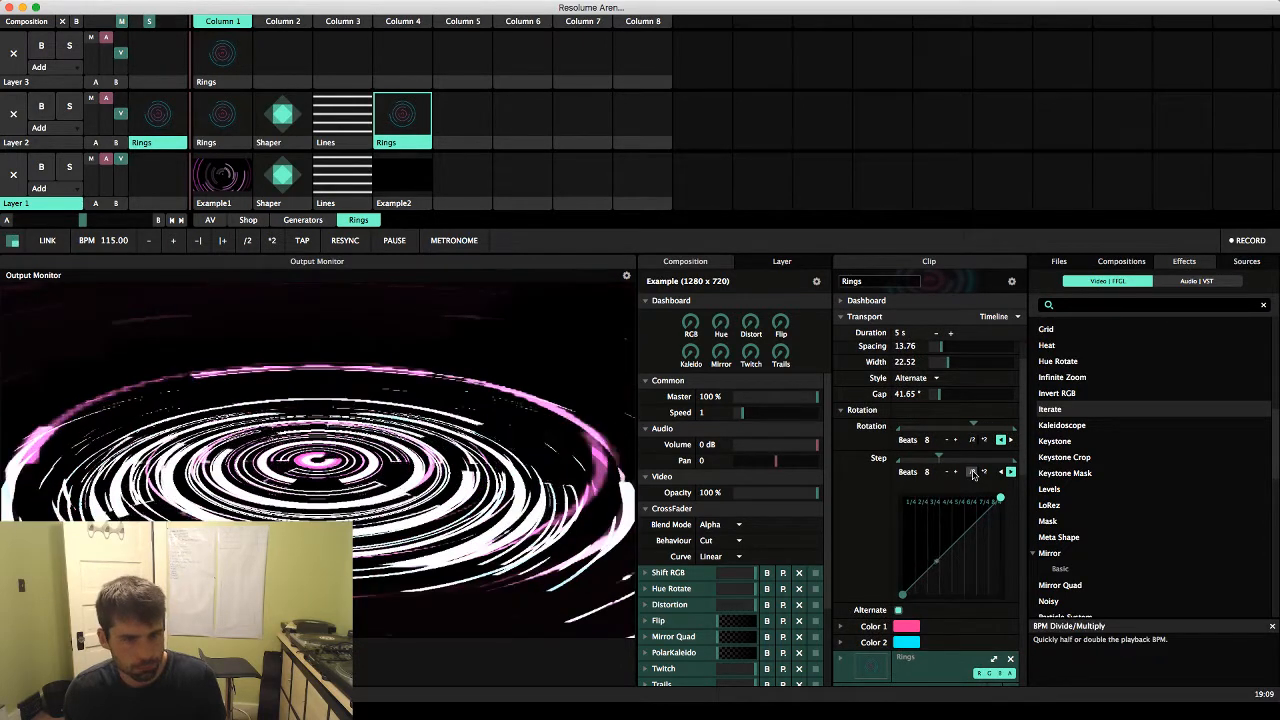
left_click(985, 440)
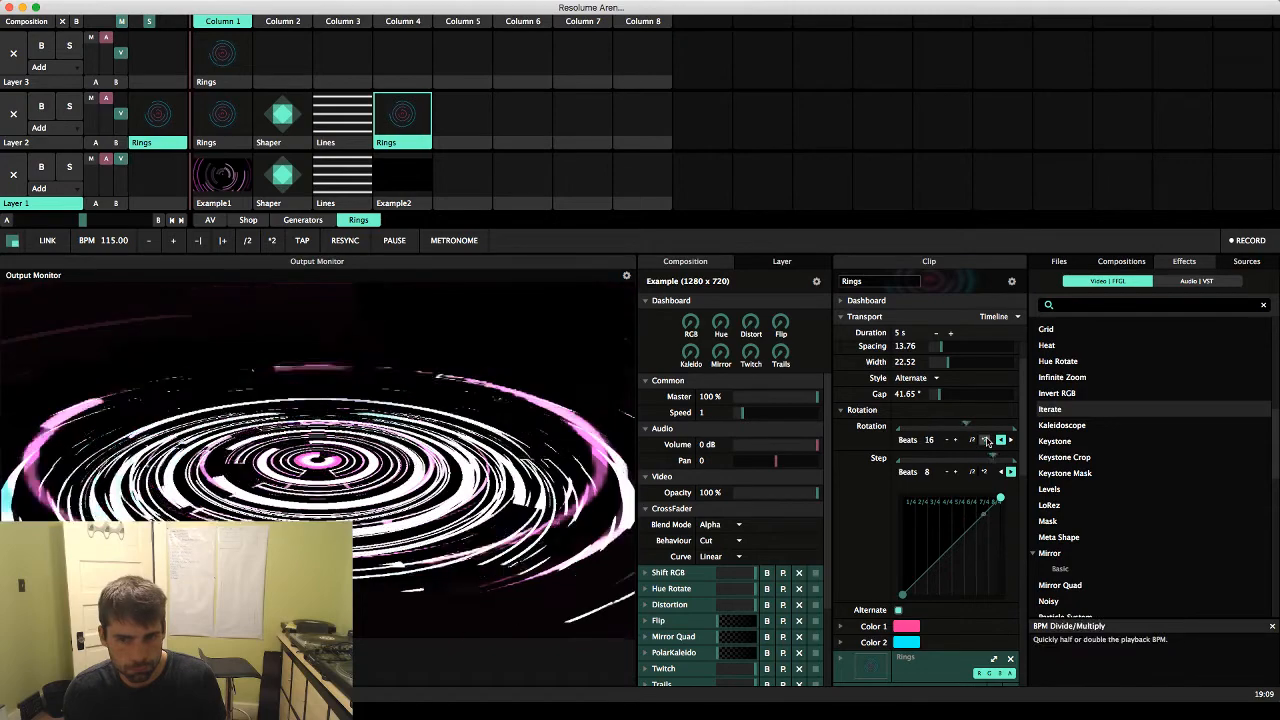
left_click(974, 440)
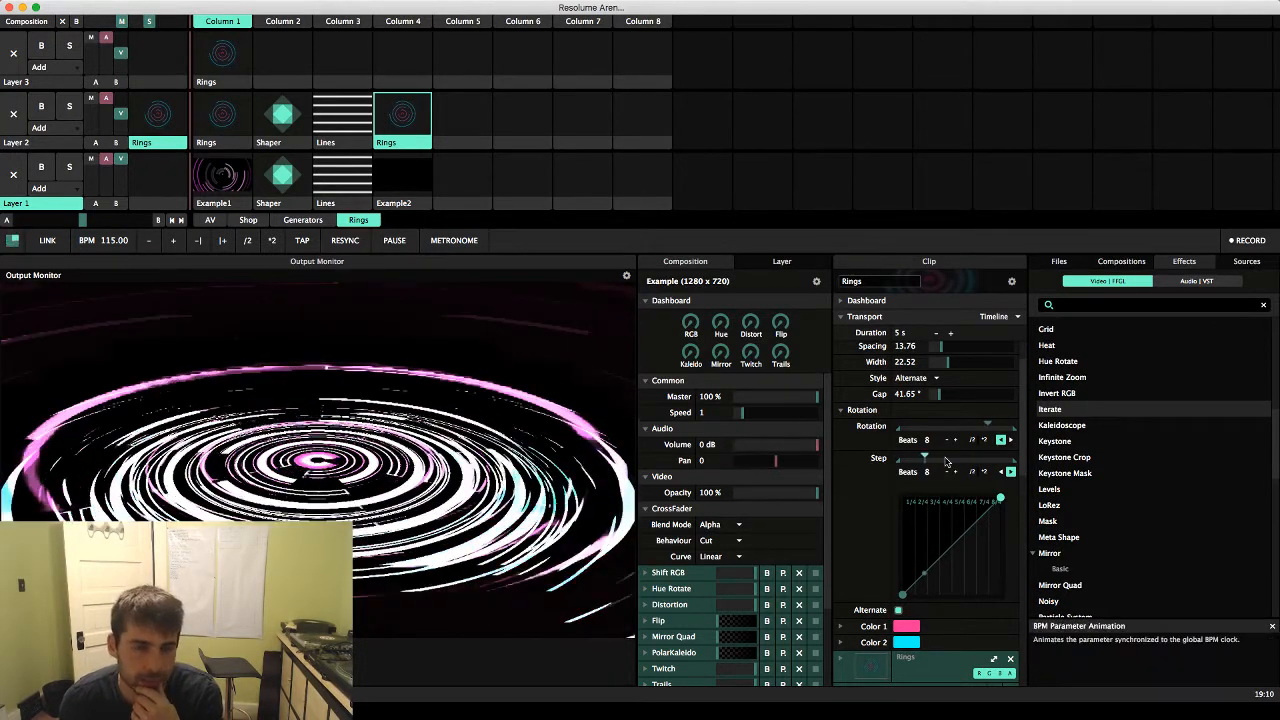
Try several Transform Rotation X and Z angles, reset Rotation Z to 0° and set Rotation X to 66.97°
scroll(945, 460, "down", 5)
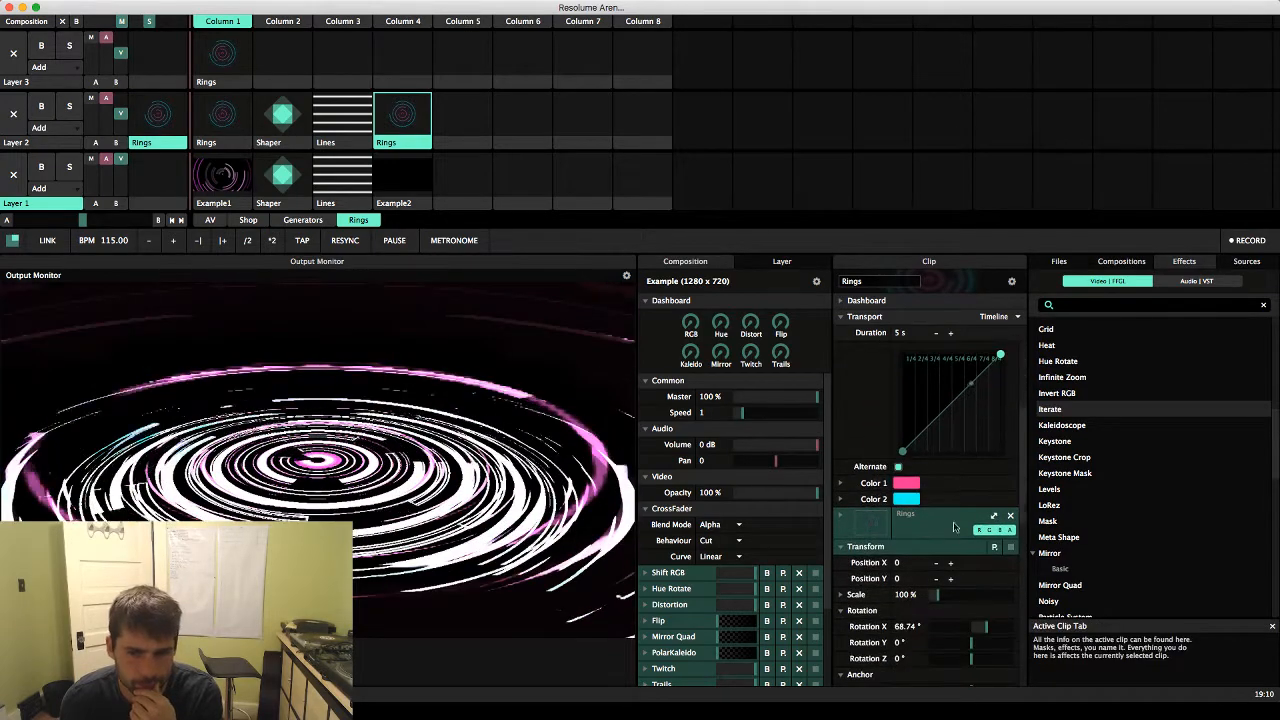
scroll(947, 561, "down", 2)
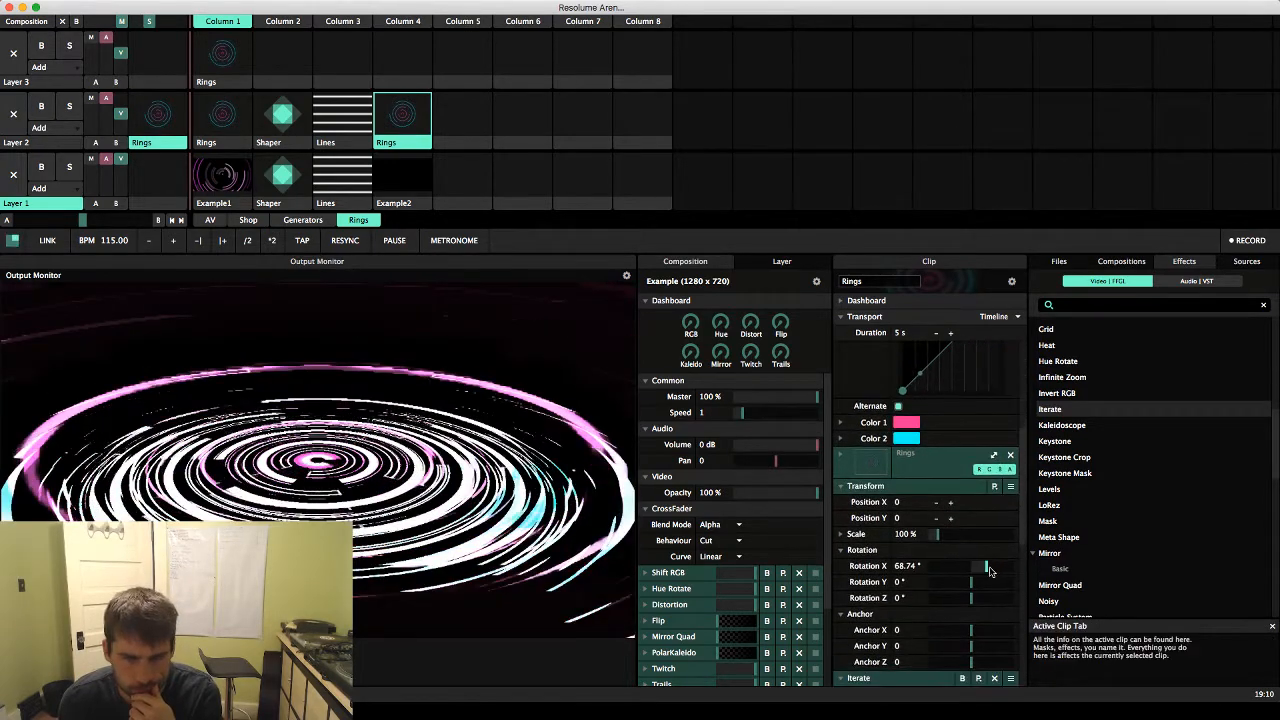
left_click_drag(989, 570, 948, 572)
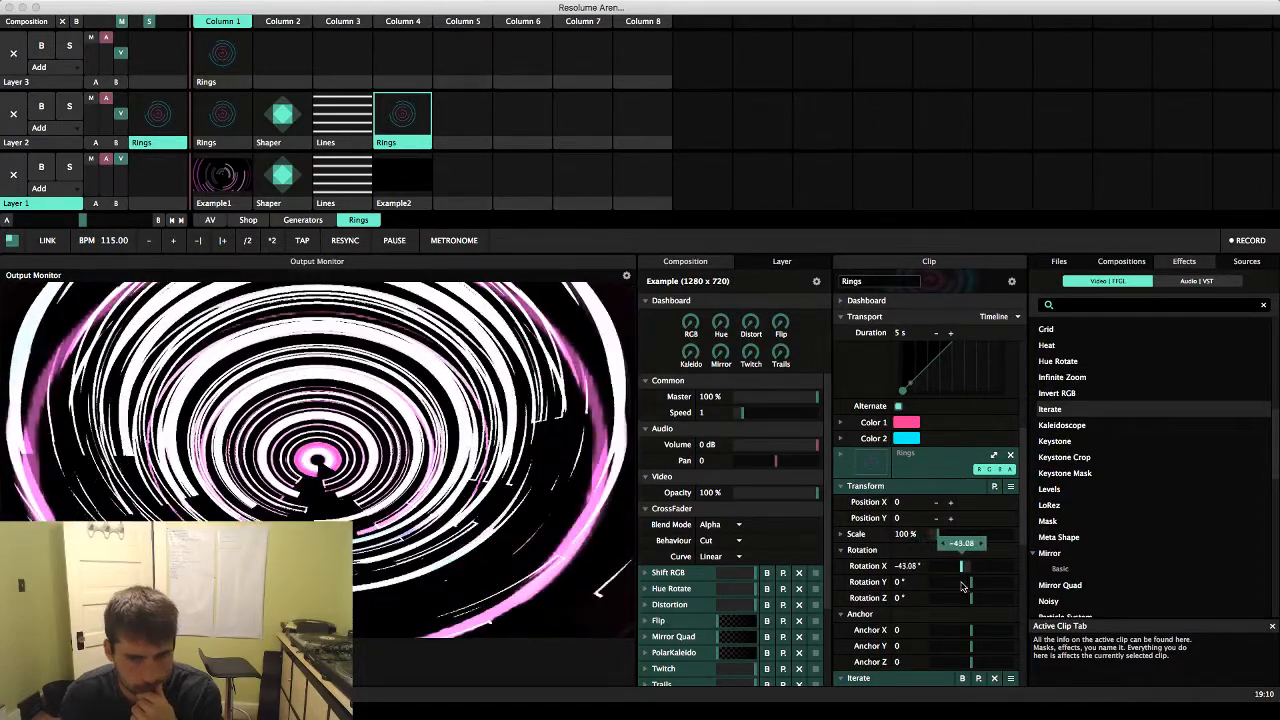
left_click_drag(966, 586, 984, 567)
right_click(932, 582)
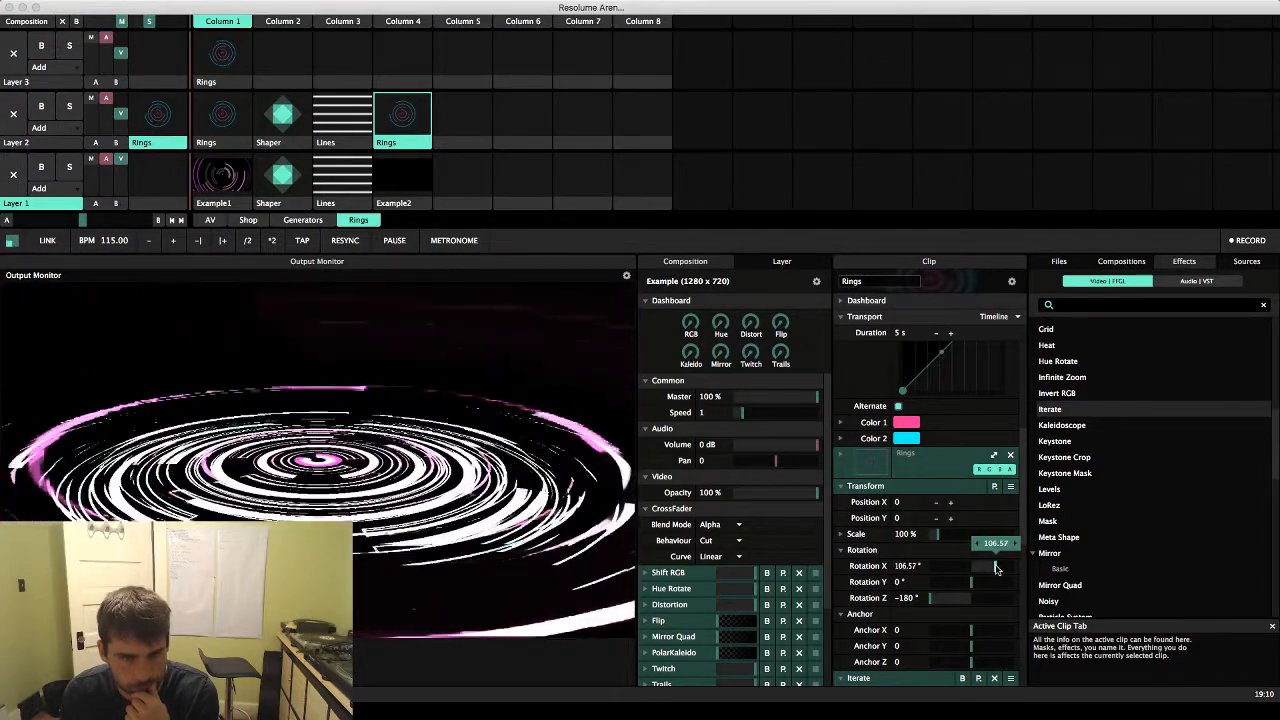
left_click_drag(995, 568, 1025, 605)
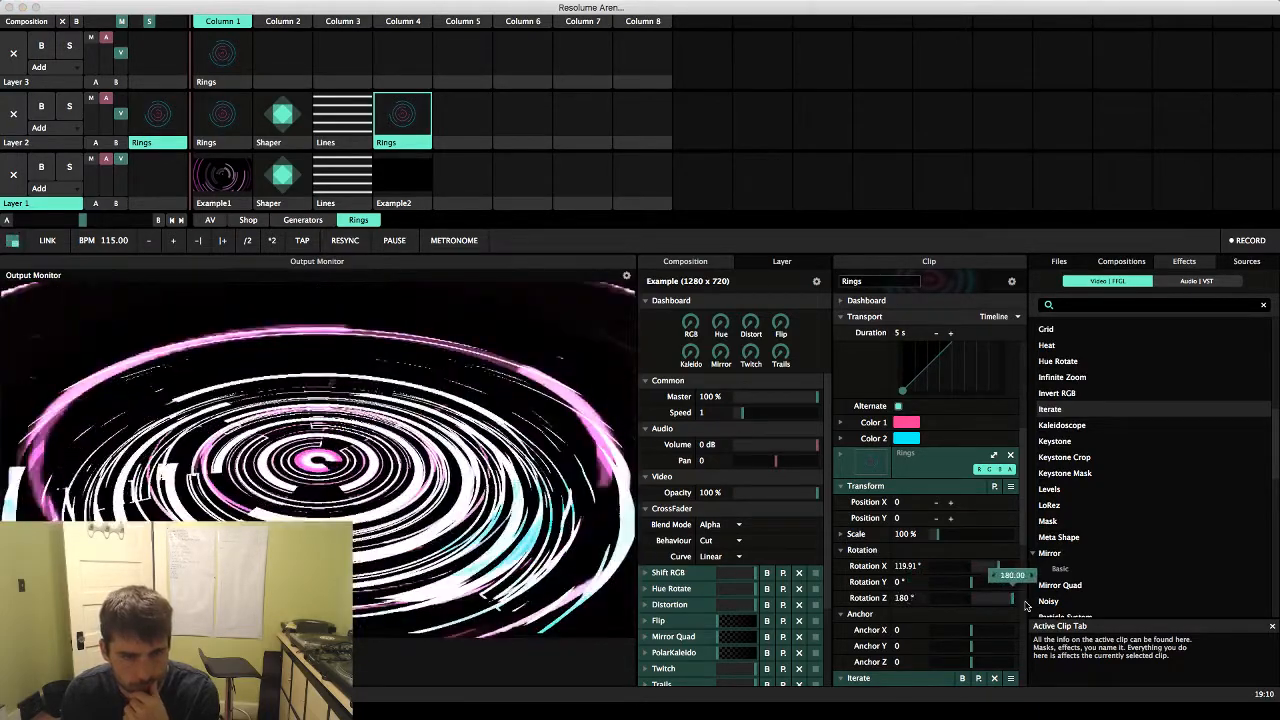
right_click(999, 602)
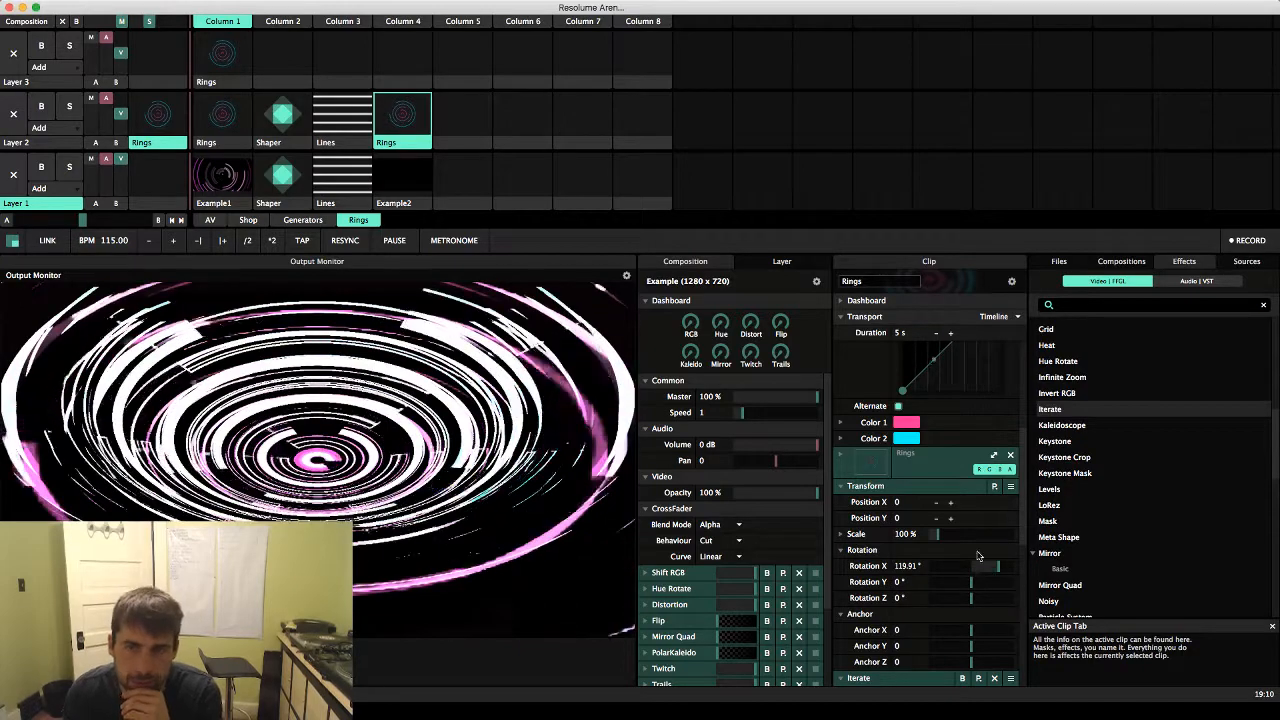
left_click_drag(998, 567, 984, 572)
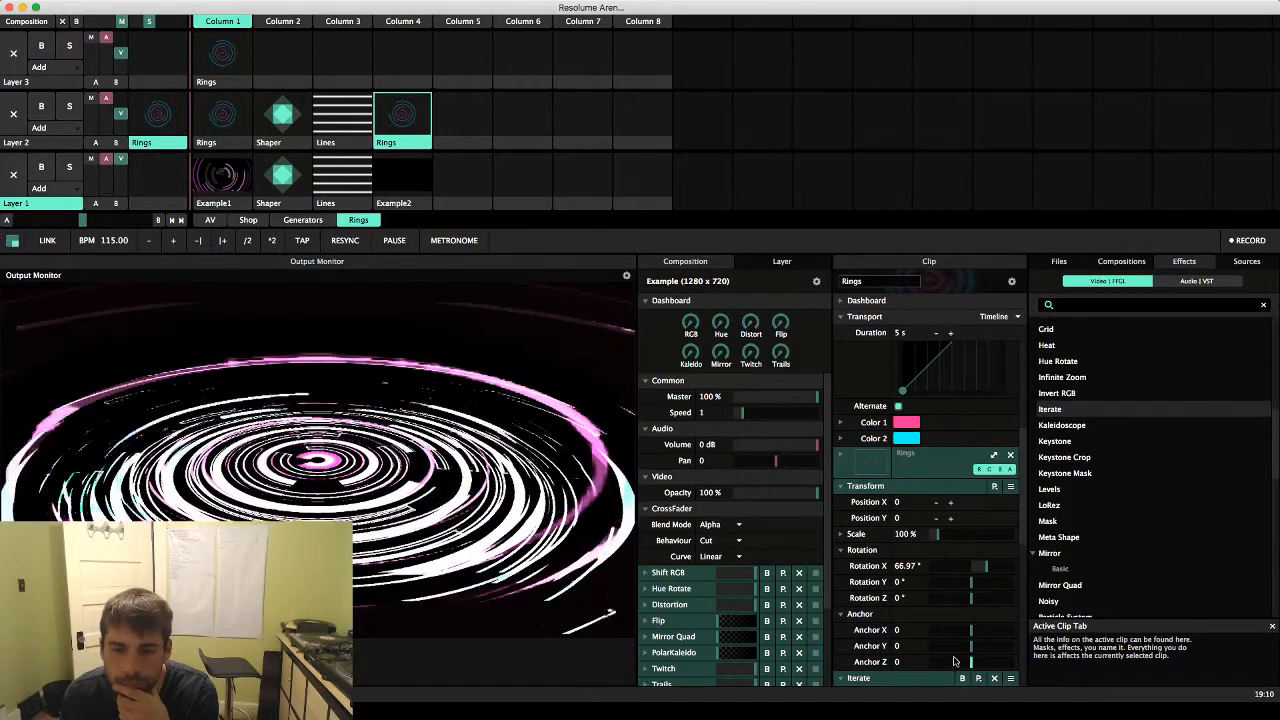
Try Transform's Anchor Y and Iterate's TranslateY at 1, restoring them to 0 and 0.50
left_click_drag(958, 650, 971, 648)
scroll(962, 552, "down", 8)
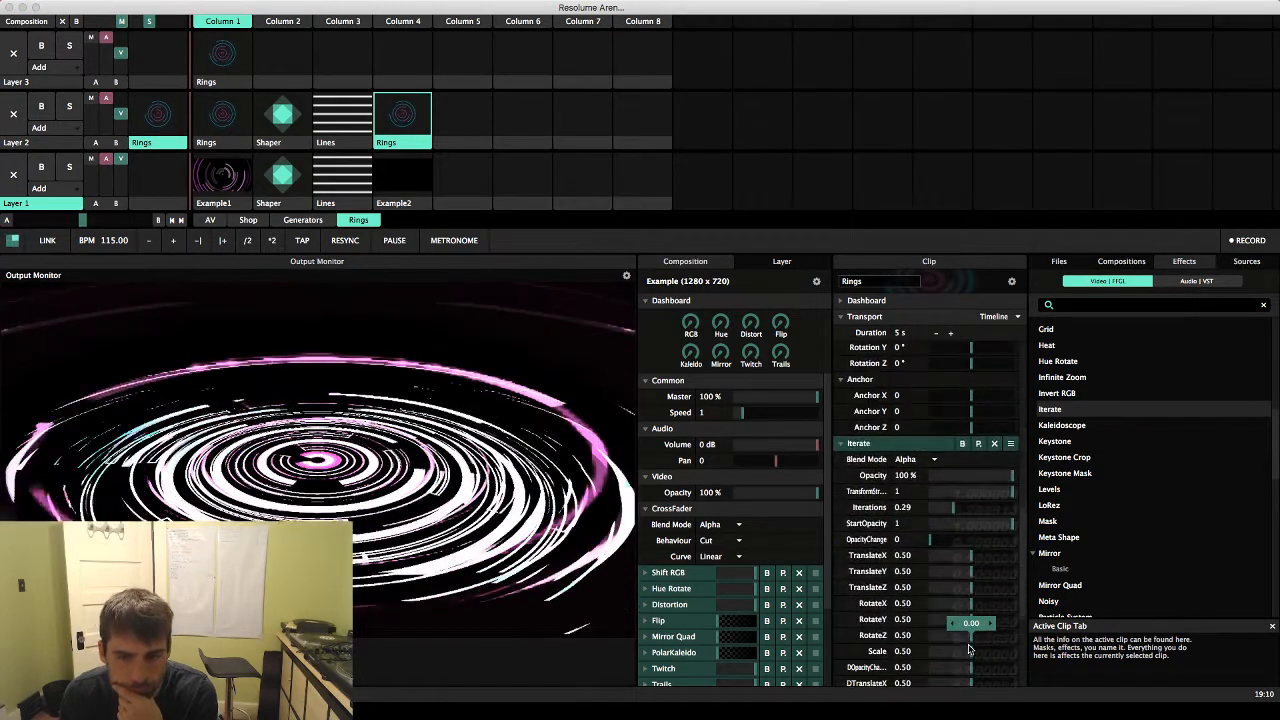
left_click_drag(931, 474, 1032, 505)
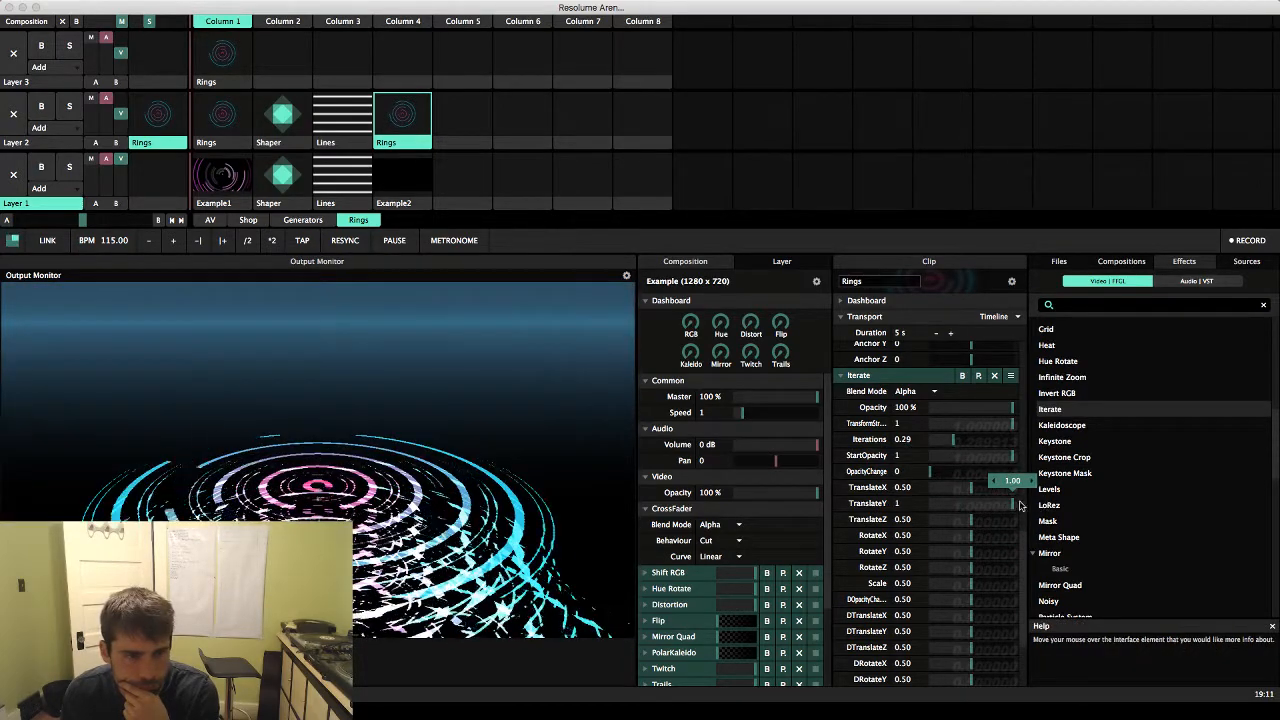
right_click(1013, 507)
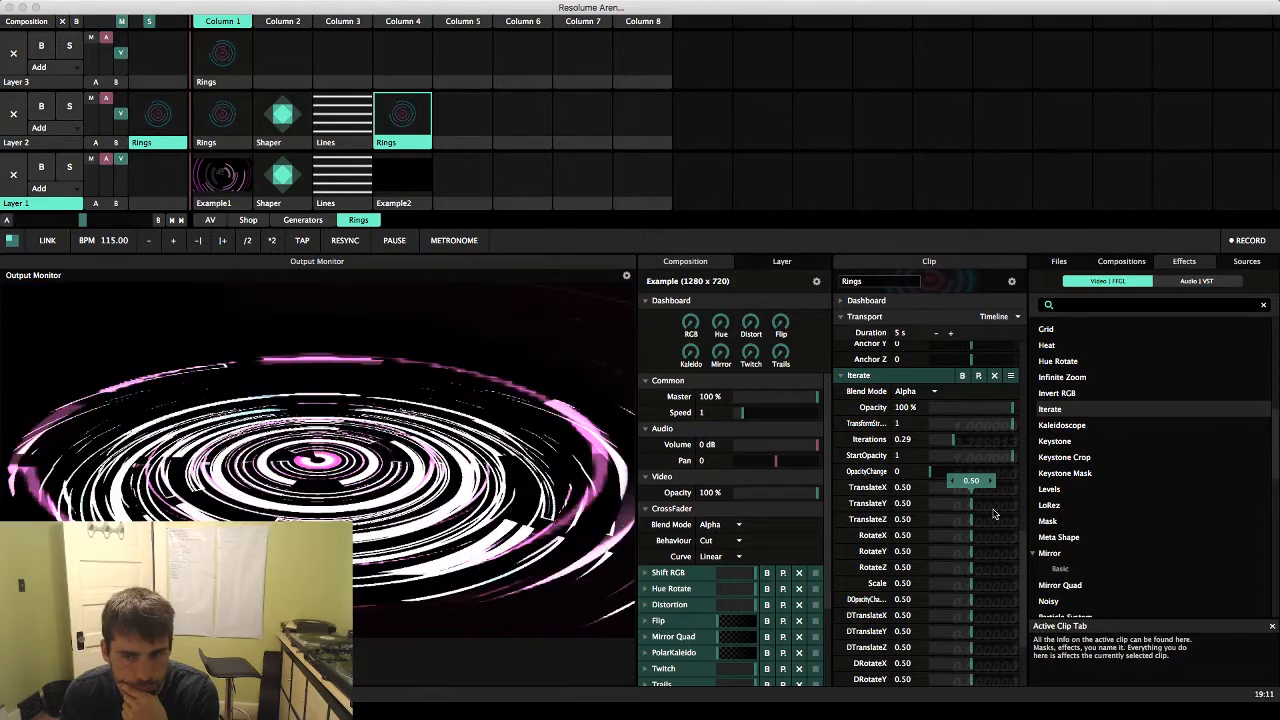
Try Iterate's TranslateZ and RotateX parameters, resetting both to 0.50
left_click_drag(970, 520, 937, 557)
right_click(950, 521)
right_click(1012, 538)
scroll(937, 557, "down", 4)
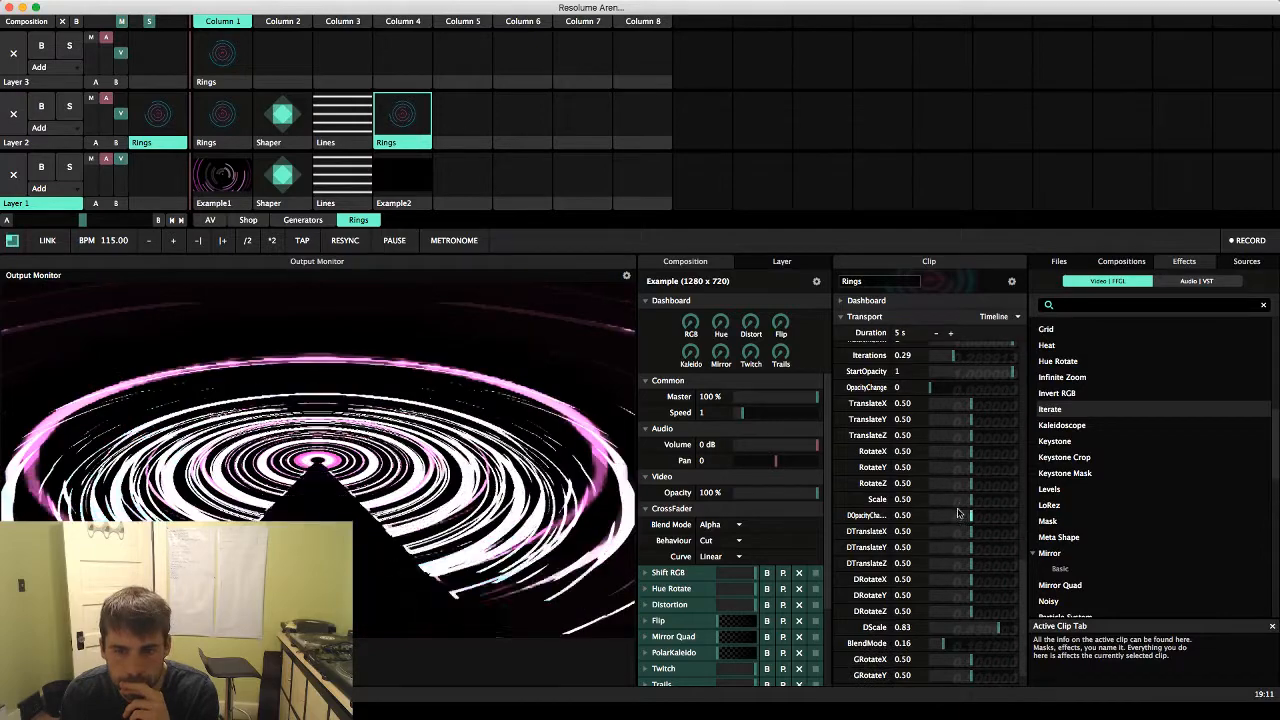
Try Iterate's Scale, DTranslateX and DTranslateZ, then DRotateY at 0.79, resetting each to 0.50
left_click_drag(966, 500, 951, 564)
right_click(930, 501)
right_click(962, 532)
right_click(952, 565)
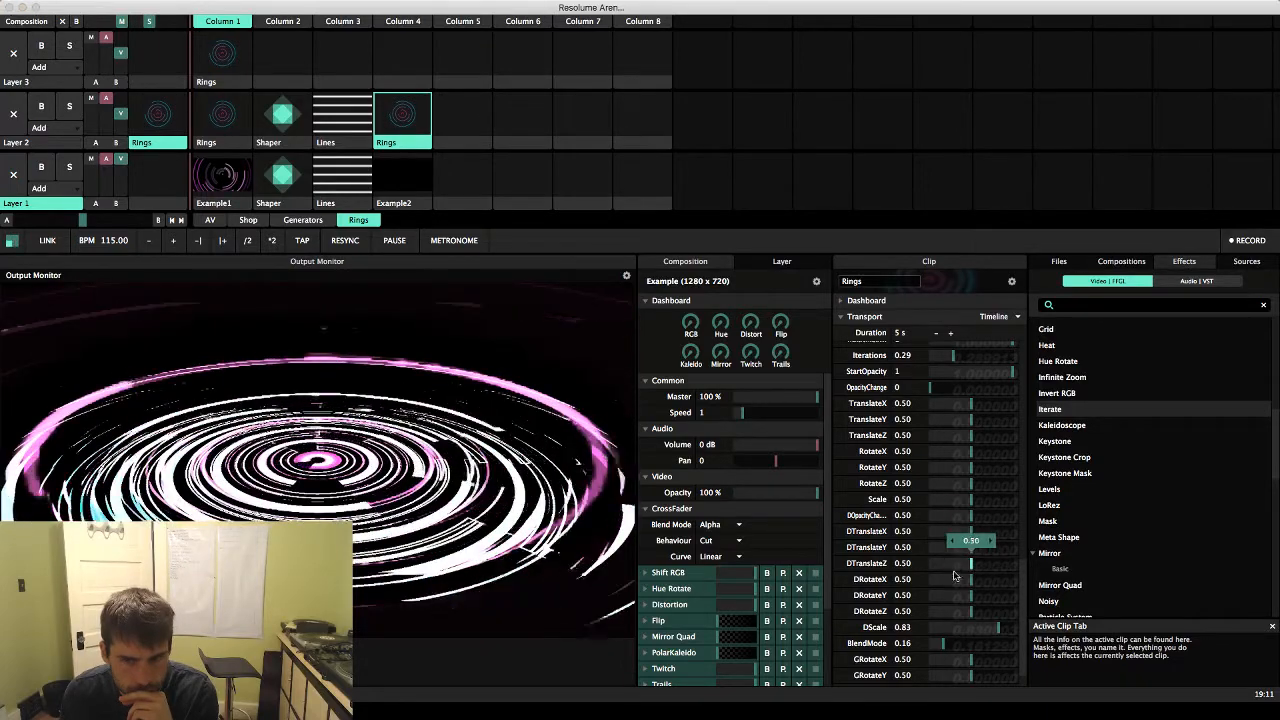
left_click_drag(971, 611, 995, 599)
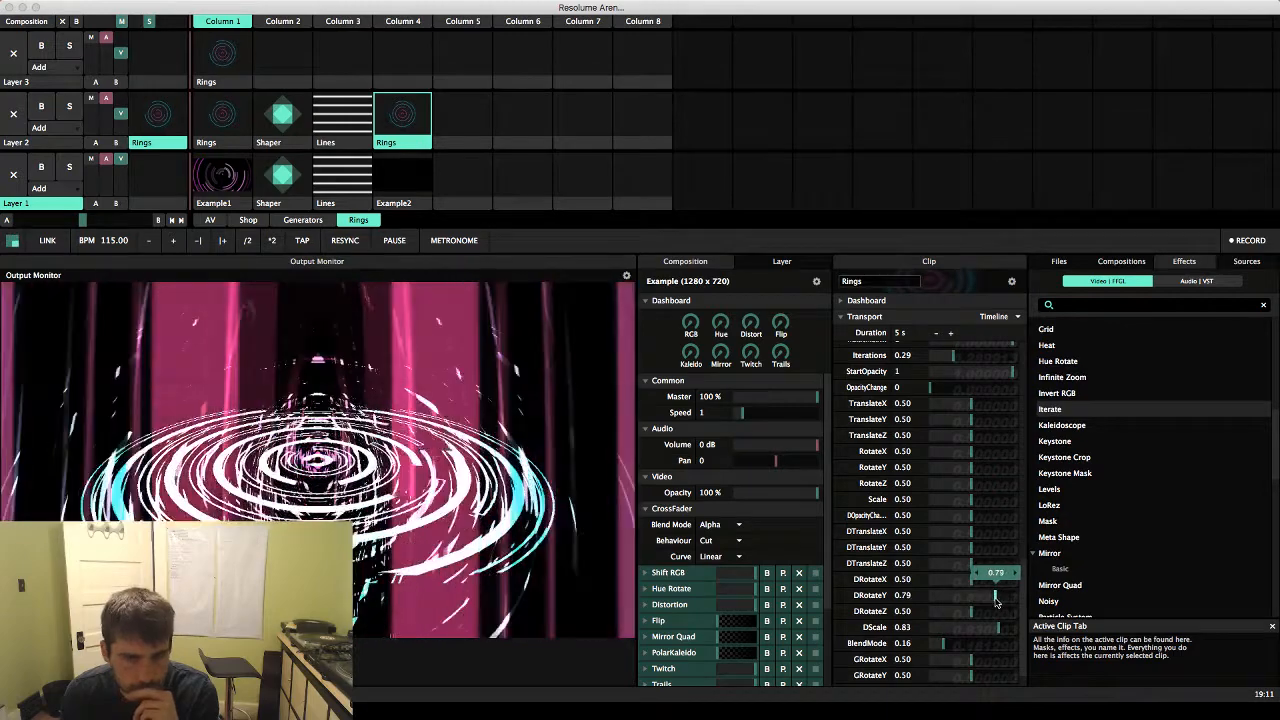
right_click(995, 599)
Set Iterate's BlendMode to 0, and try GRotateX at 0.15 and GRotateZ at 0, resetting both rotations
scroll(990, 600, "down", 1)
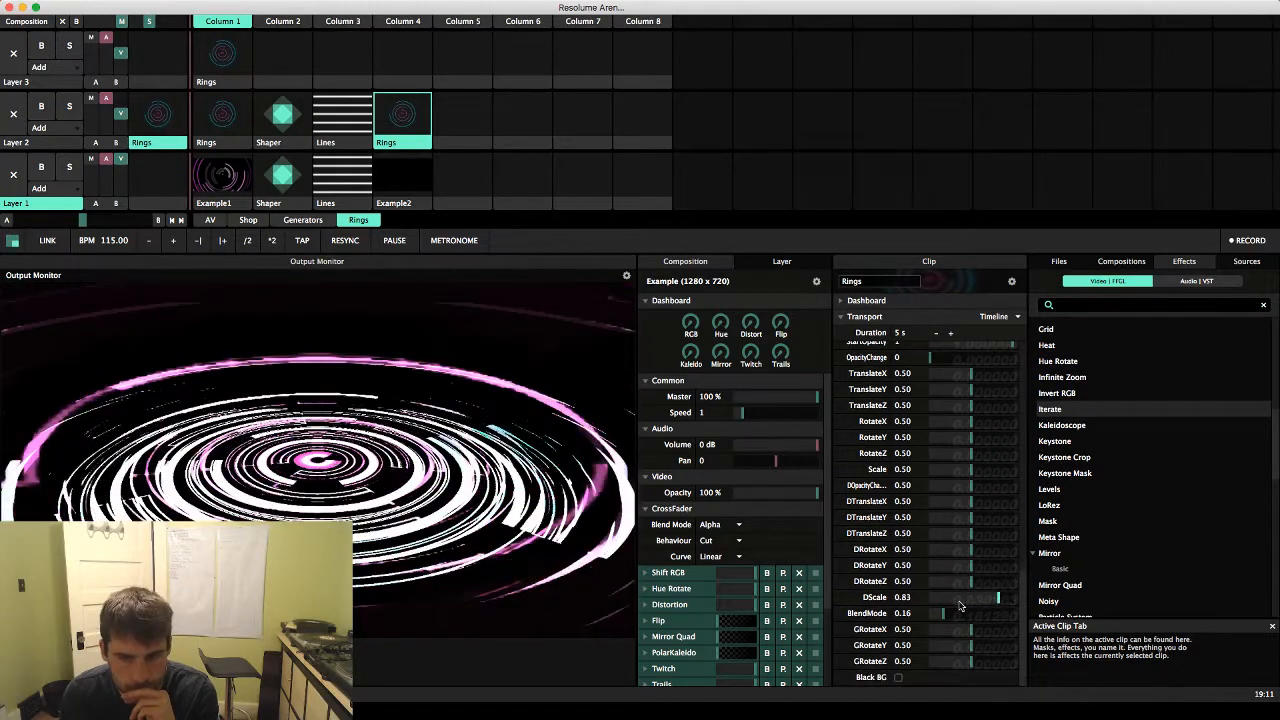
mouse_move(942, 613)
left_mouse_down()
mouse_move(963, 616)
mouse_move(925, 617)
mouse_move(1001, 616)
mouse_move(938, 631)
left_mouse_up()
right_click(981, 612)
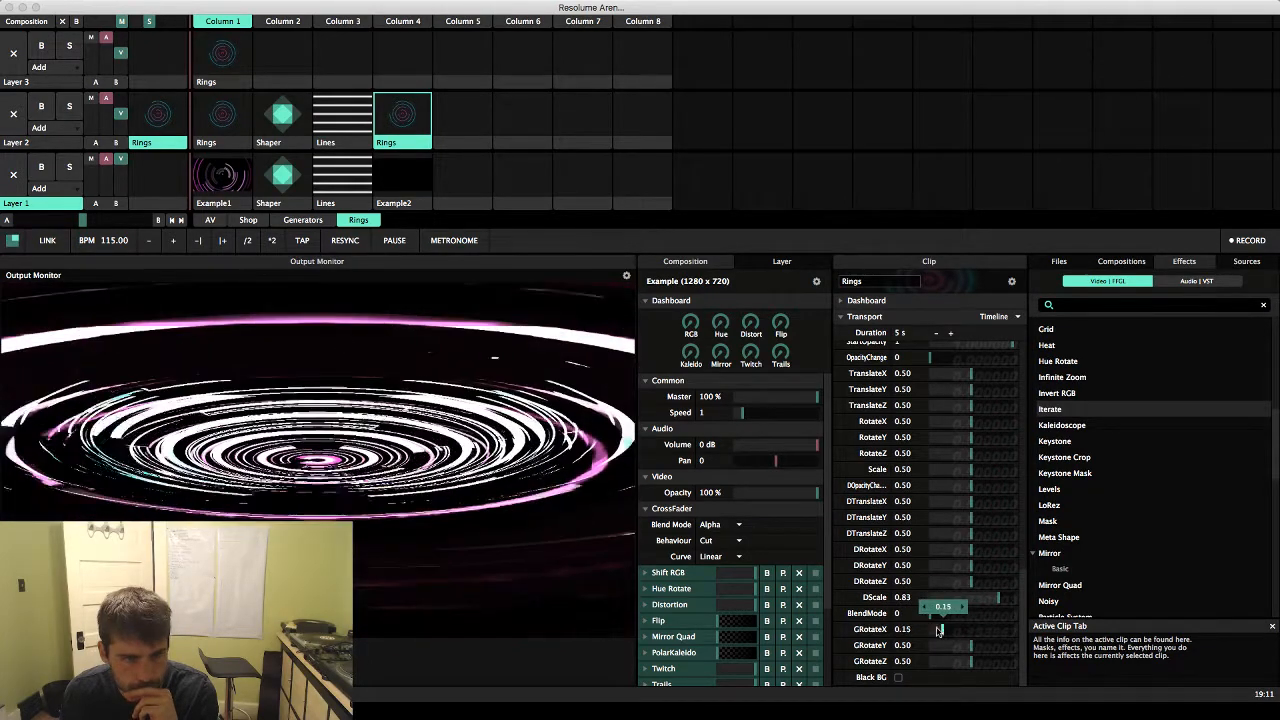
right_click(940, 630)
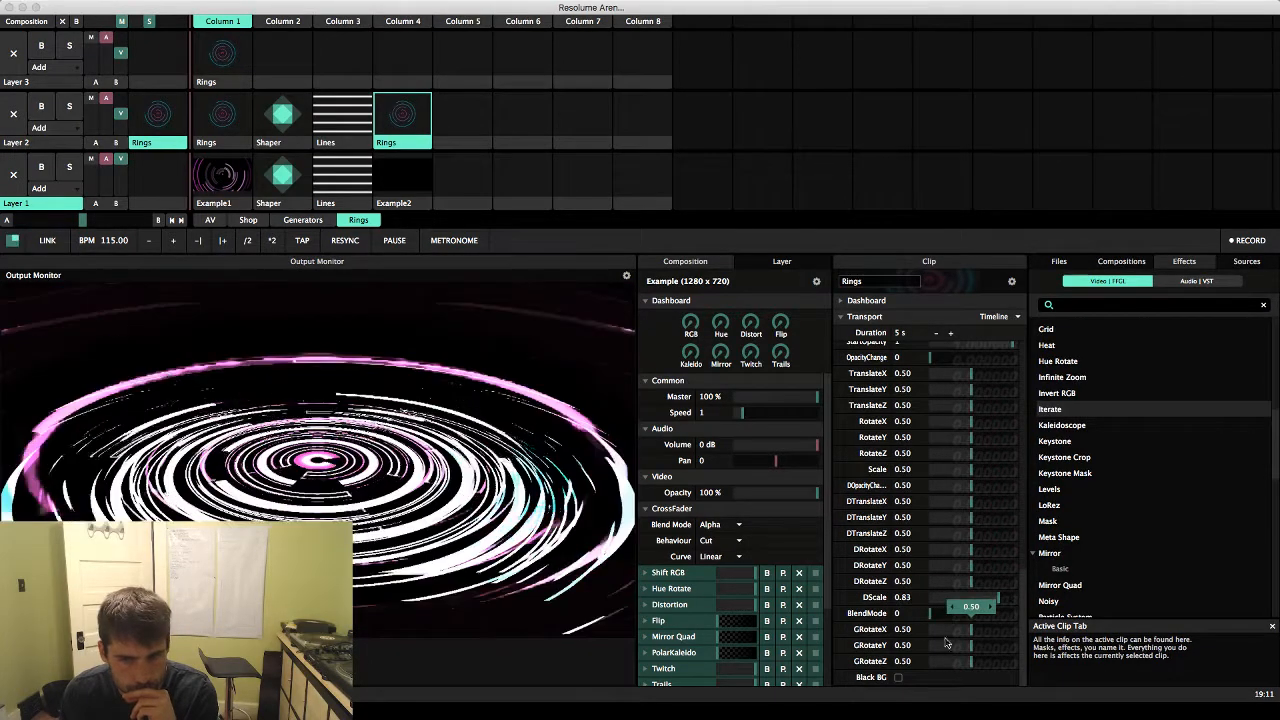
left_click_drag(970, 645, 924, 663)
right_click(932, 650)
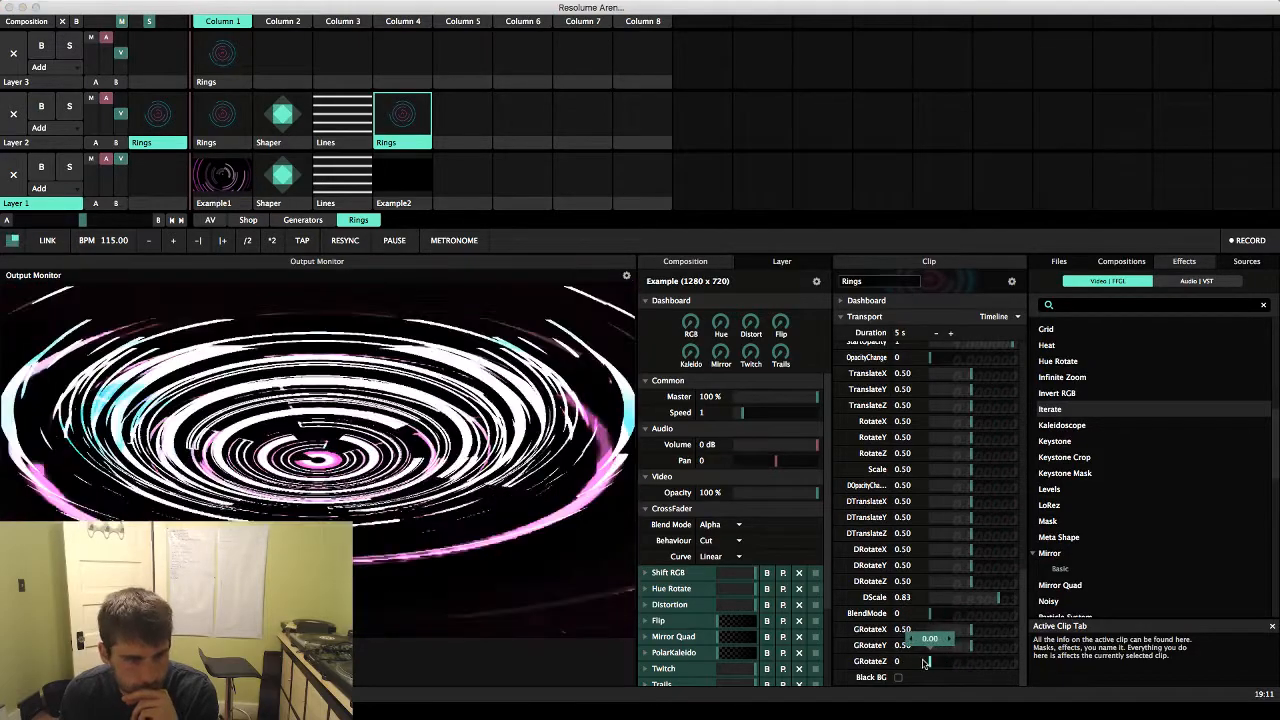
Animate the clip Transform's Rotation Y with BPM Sync and try it at 1 beat
scroll(936, 620, "up", 10)
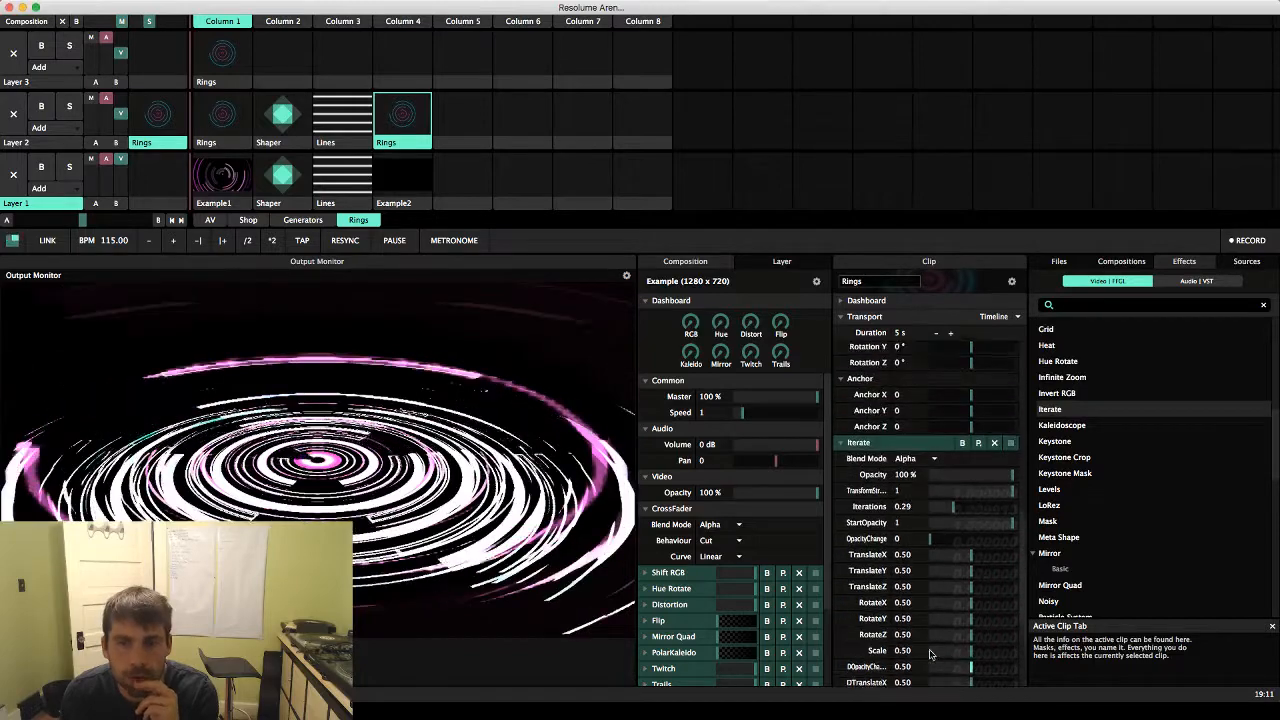
scroll(932, 557, "up", 4)
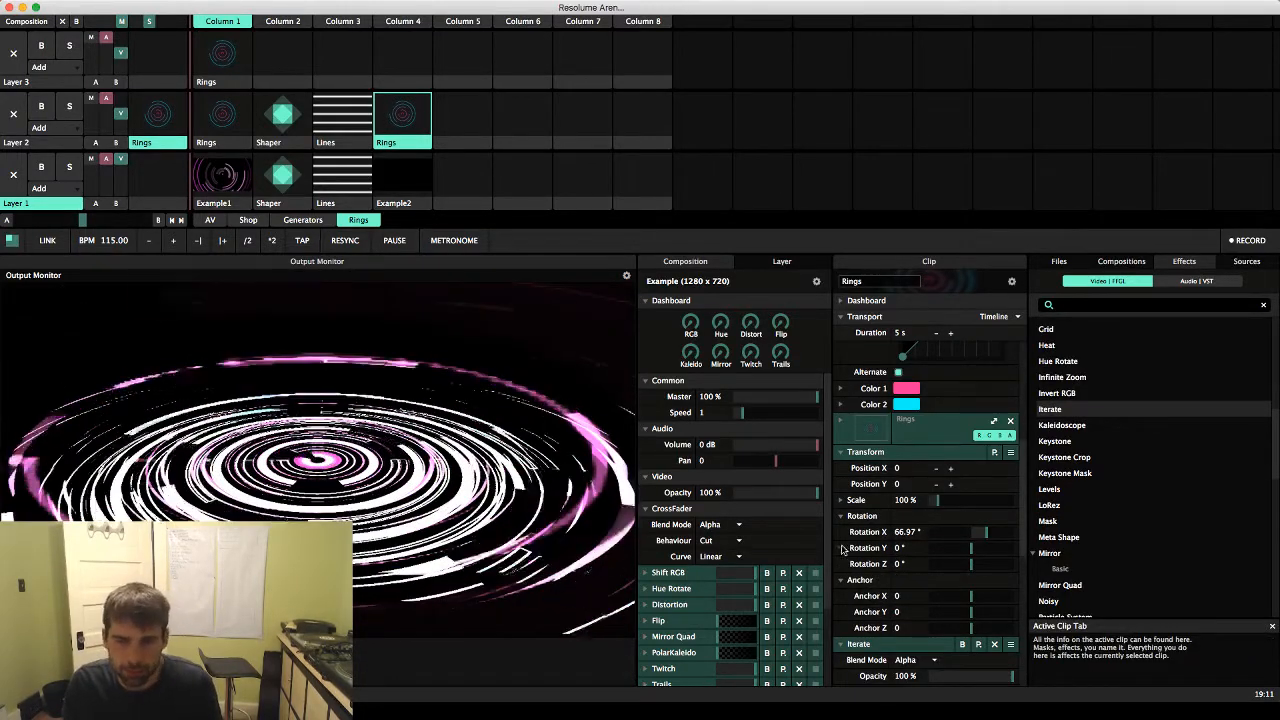
left_click(842, 550)
left_click(797, 456)
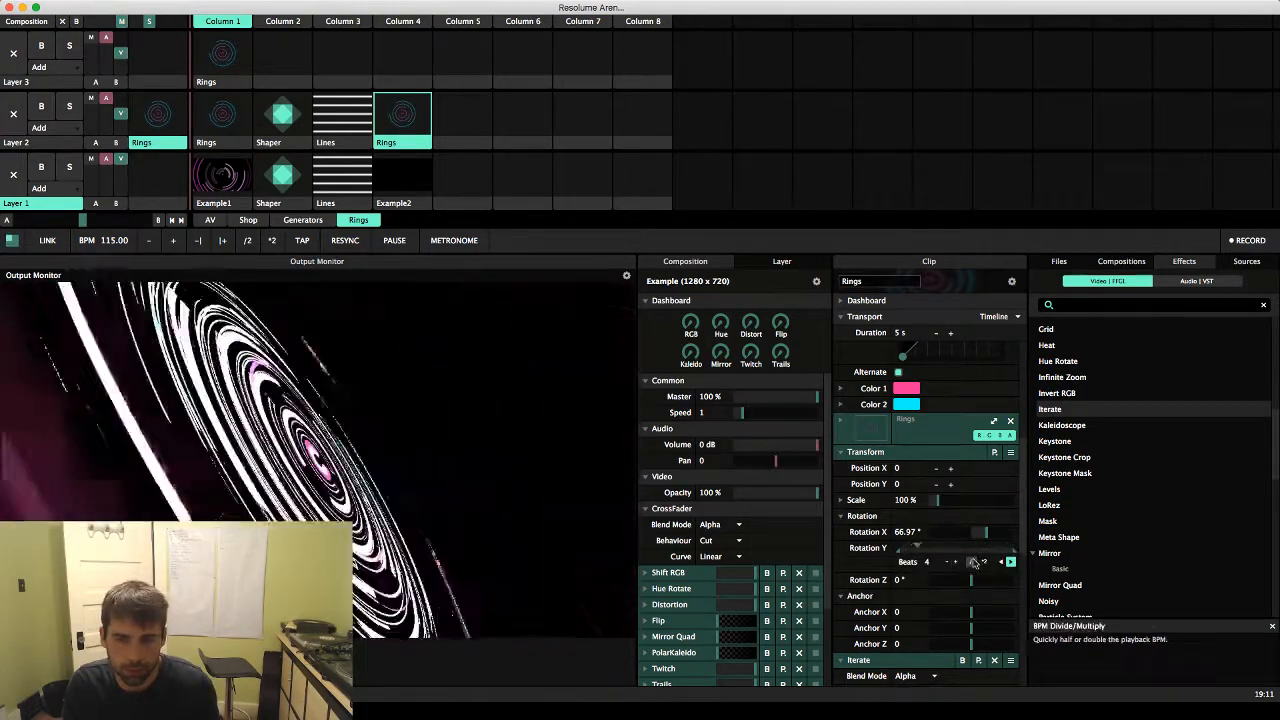
left_click(973, 562)
left_click(973, 562)
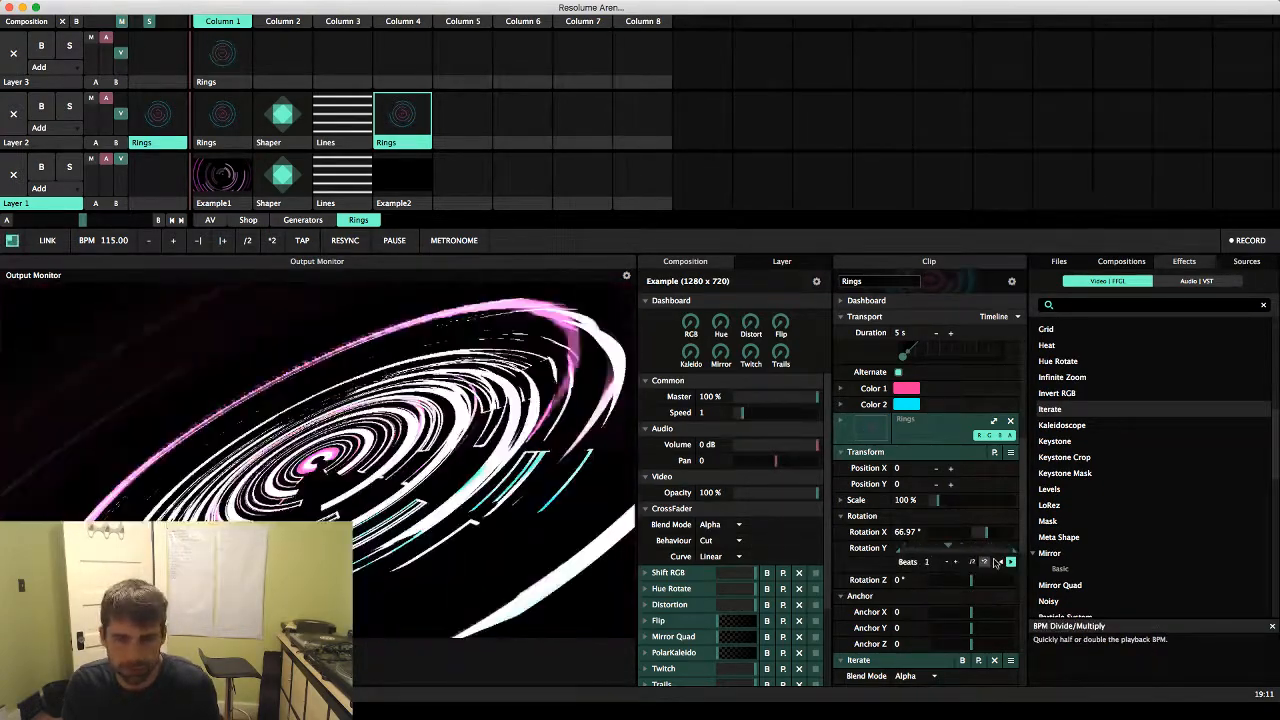
Slow the Rotation Y animation to 32 beats and make it play backwards
left_click(986, 562)
left_click(986, 562)
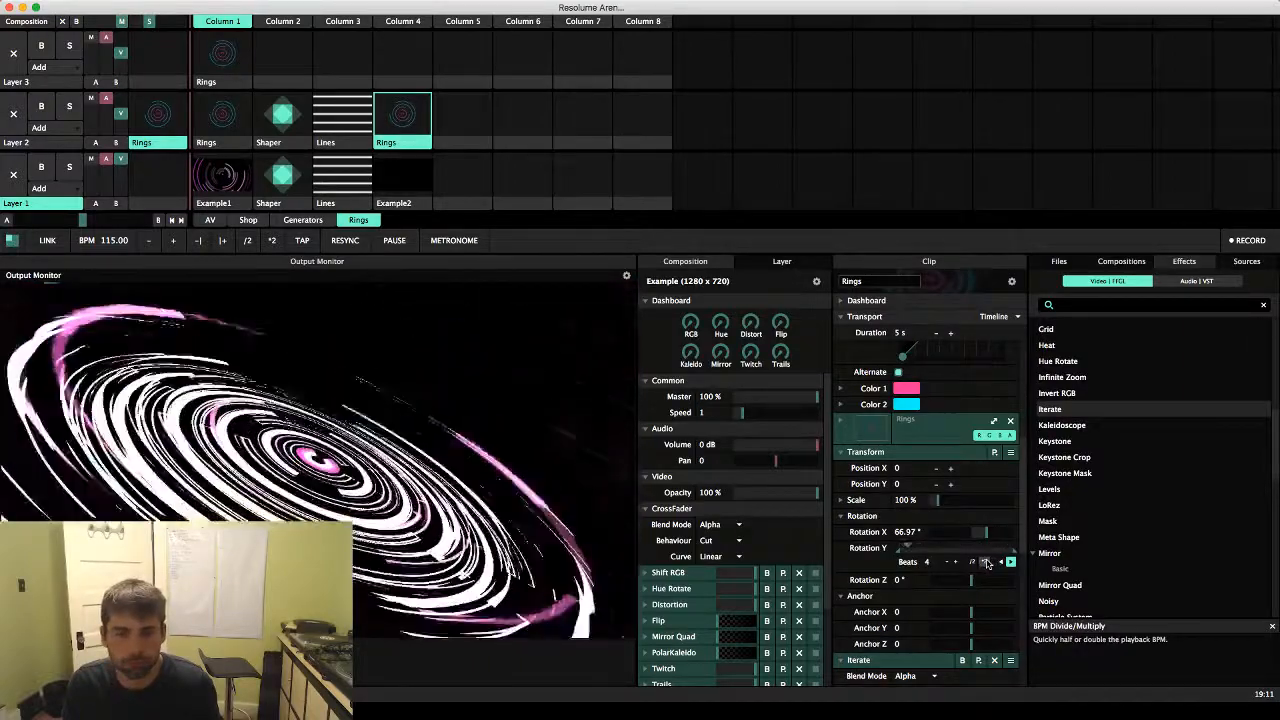
left_click(986, 562)
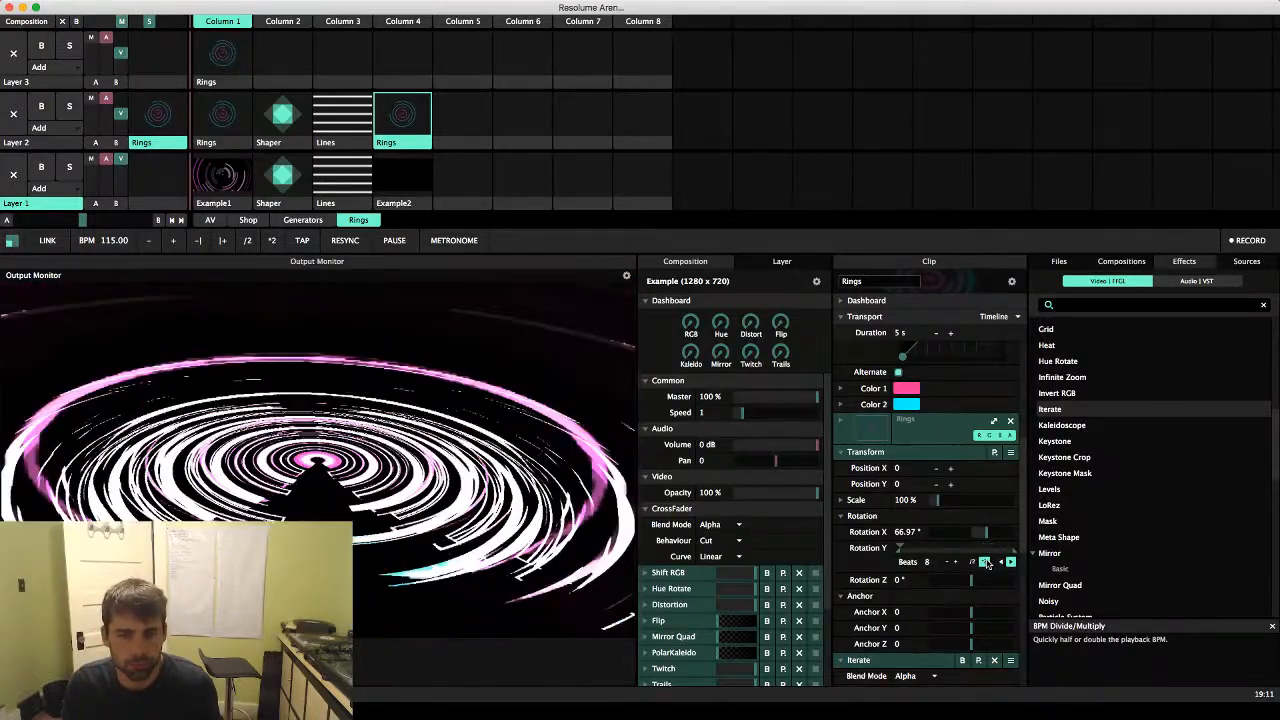
left_click(1000, 562)
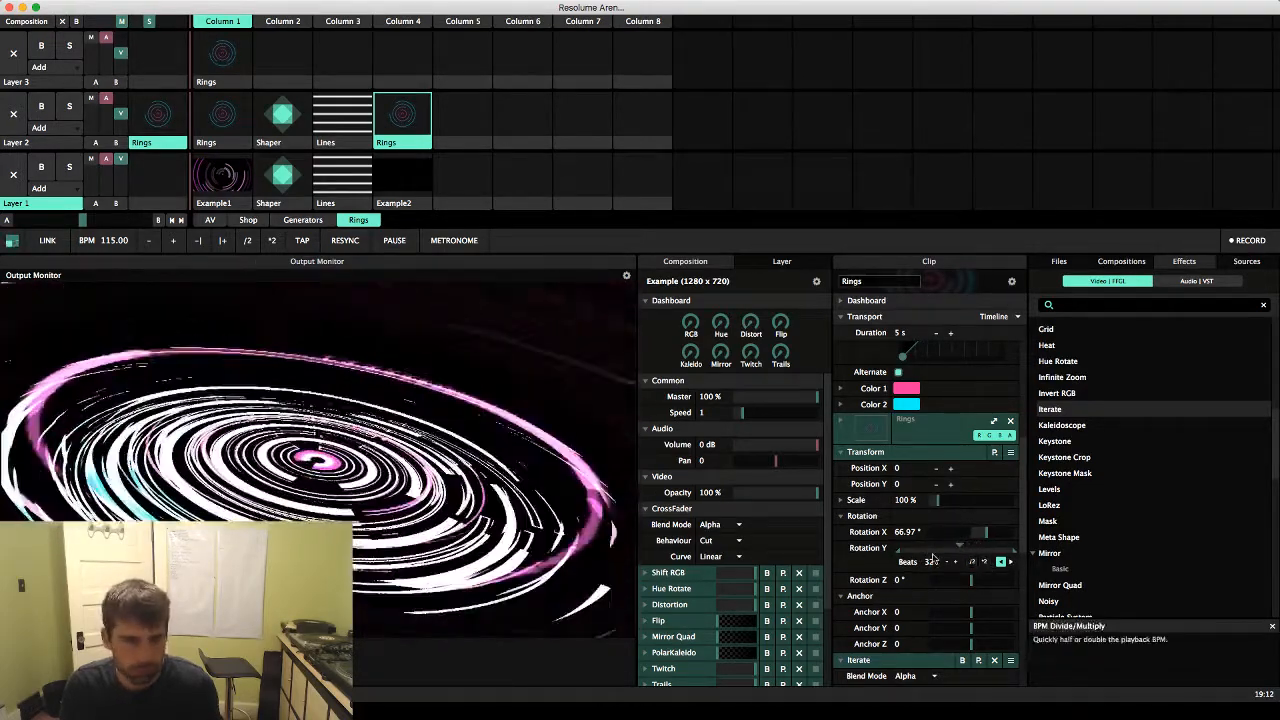
Animate the clip Transform's Rotation X with BPM Sync over 64 beats
left_click(840, 534)
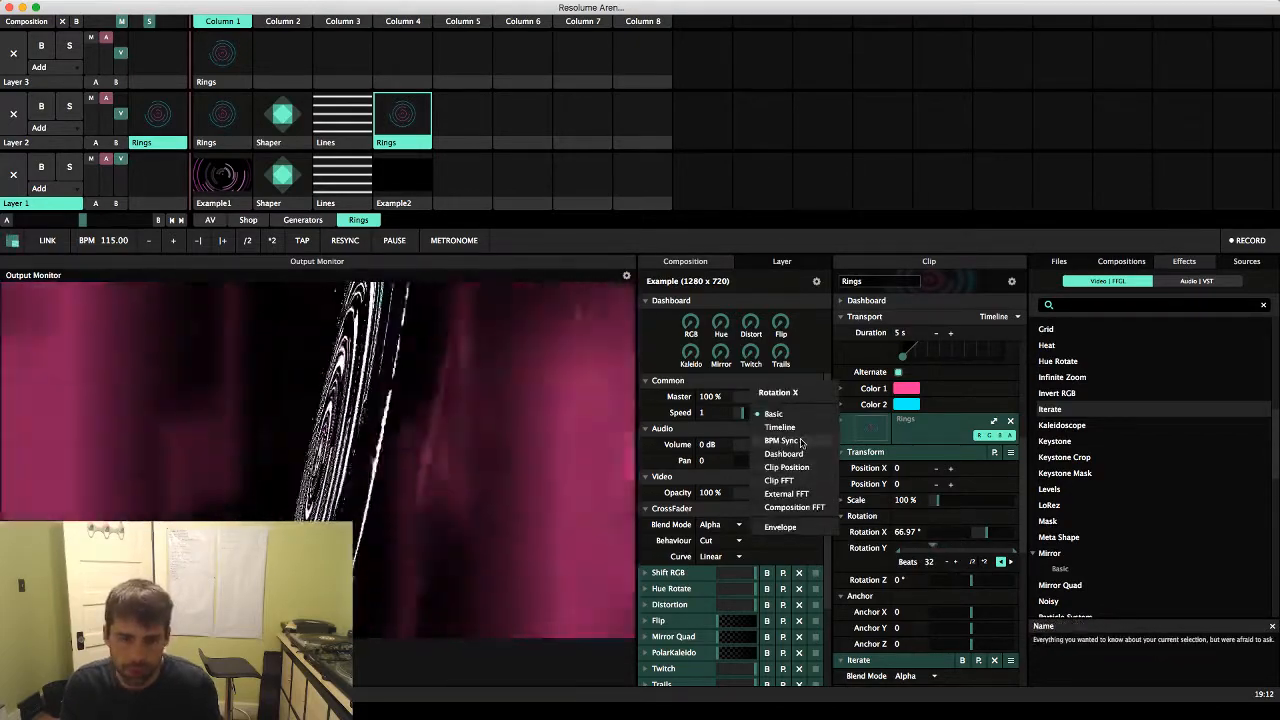
left_click(800, 441)
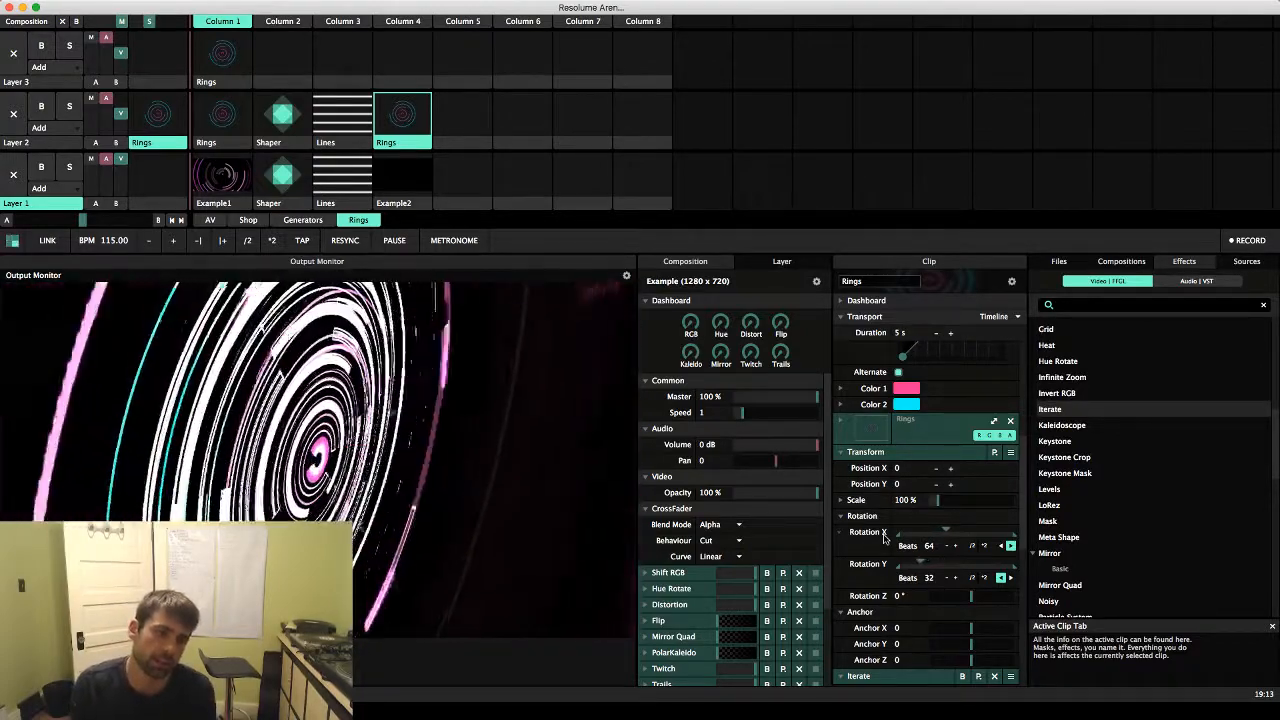
scroll(884, 538, "down", 1)
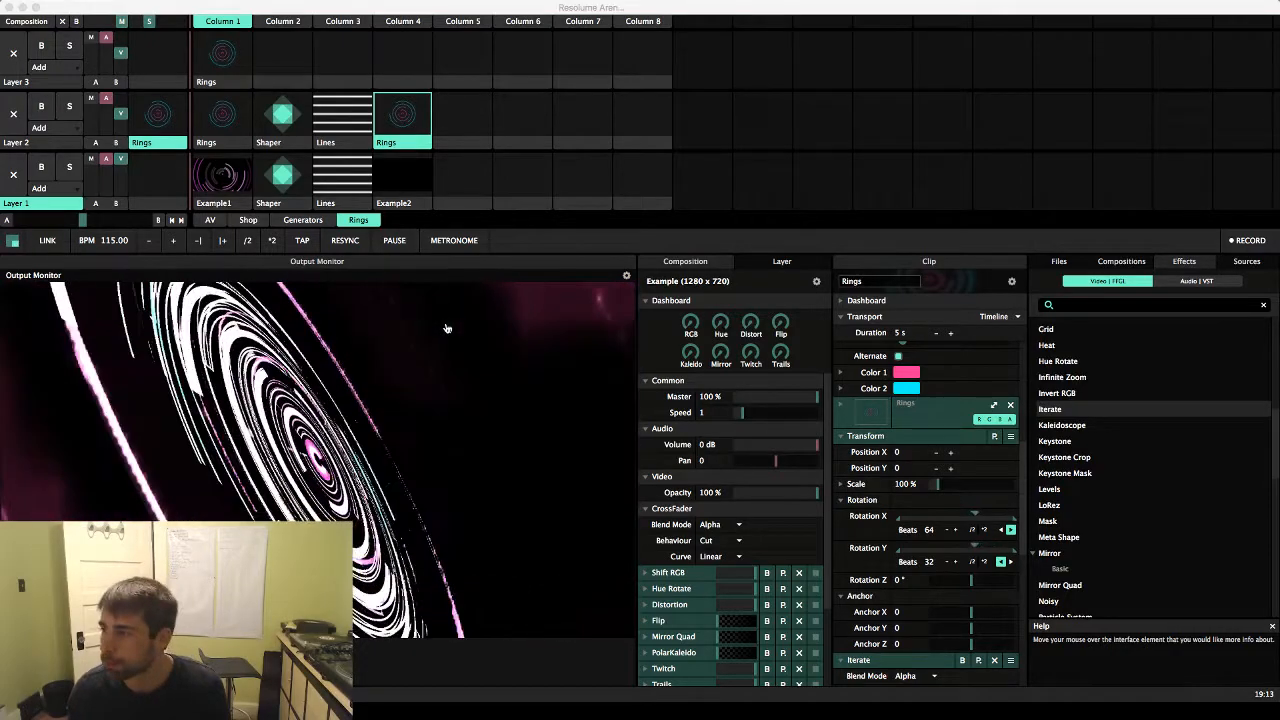
Switch to OBS
key("super+Tab")
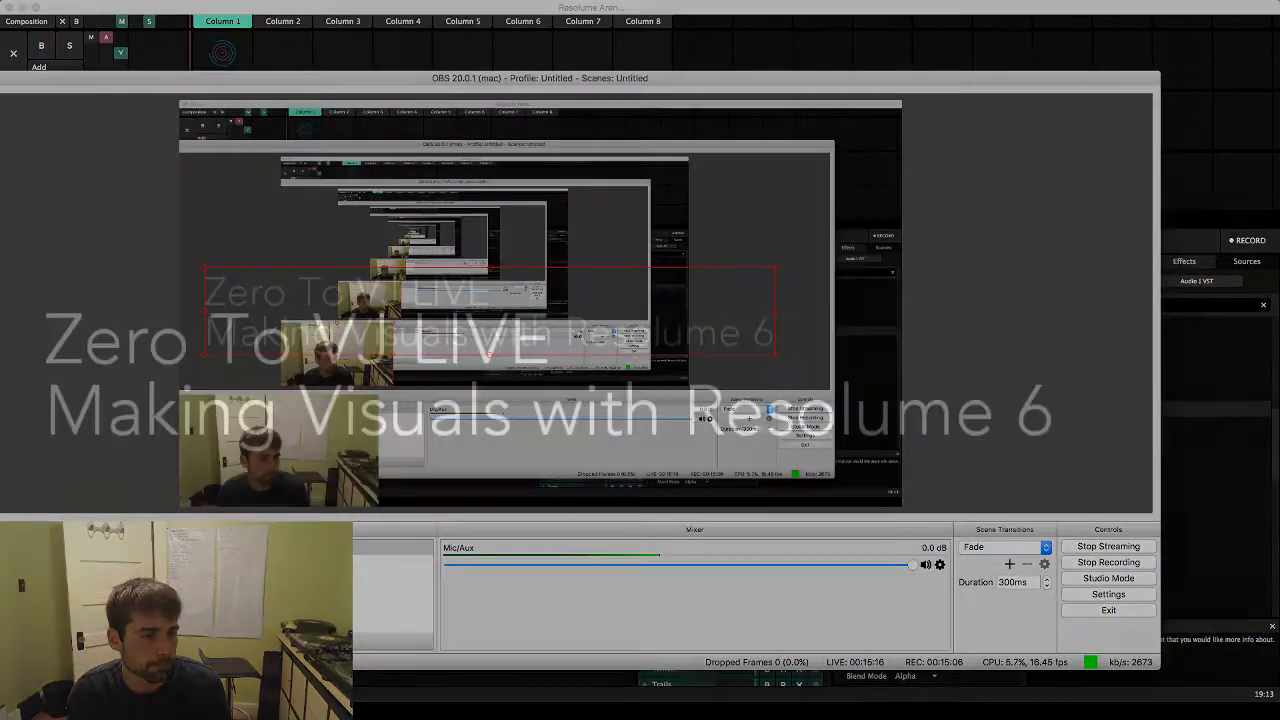